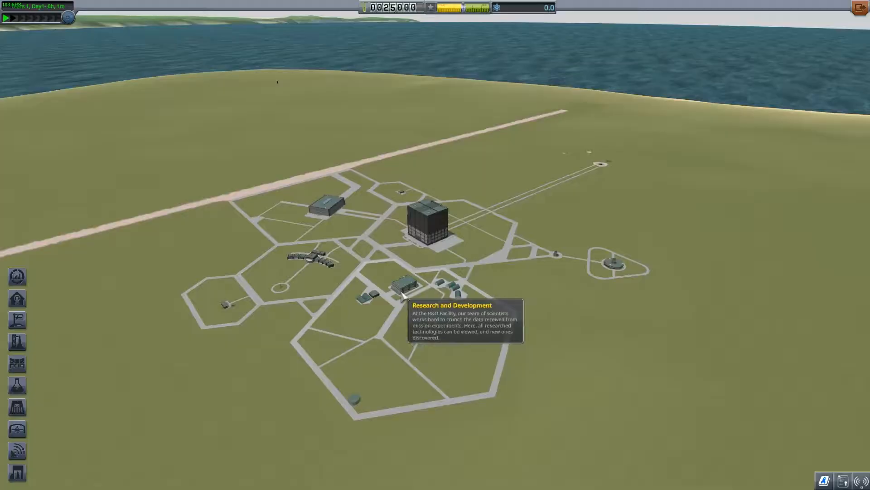
# Review the Basic, General and Advanced Rocketry nodes in the R&D tech tree.
pyautogui.click(401, 292)
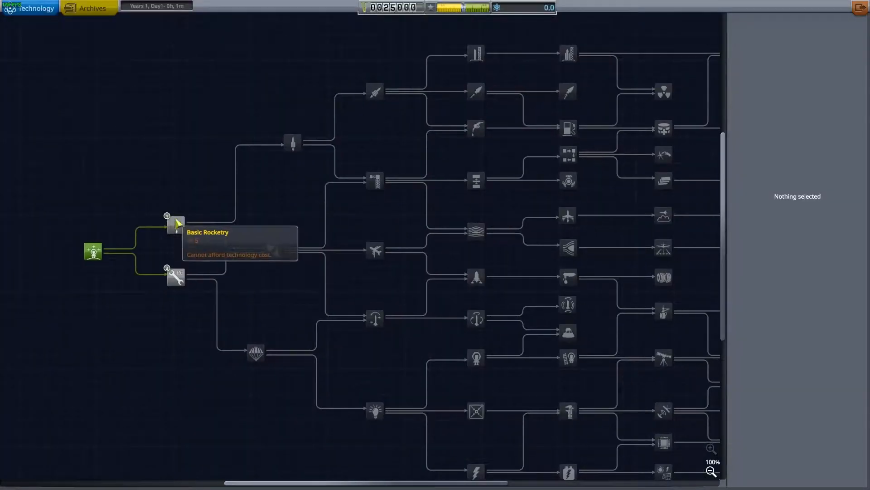
pyautogui.click(176, 224)
pyautogui.click(294, 144)
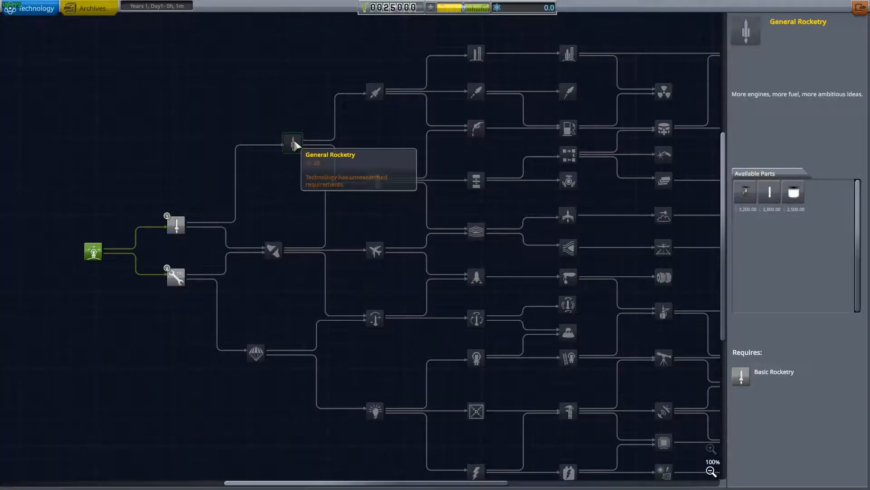
pyautogui.click(373, 92)
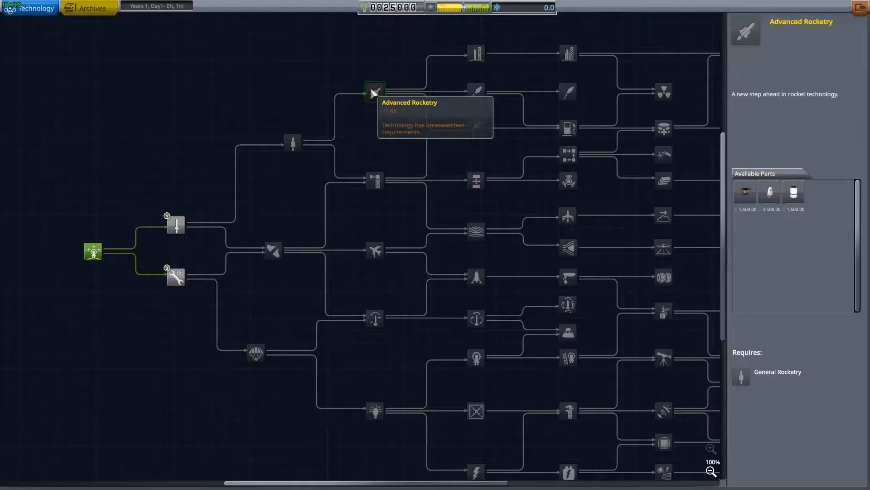
pyautogui.moveTo(254, 198)
pyautogui.mouseDown()
pyautogui.moveTo(317, 196)
pyautogui.moveTo(311, 185)
pyautogui.mouseUp()
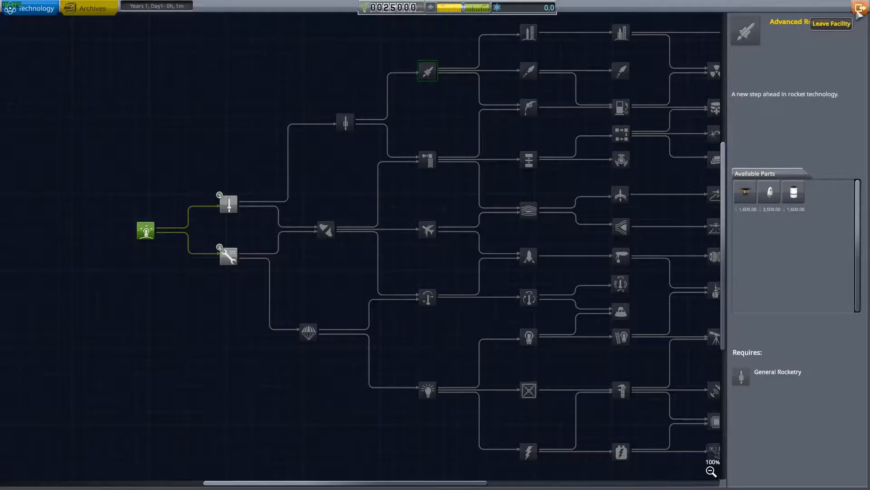
# In Mission Control, accept the Gather scientific data from Kerbin contract.
pyautogui.click(860, 7)
pyautogui.click(399, 192)
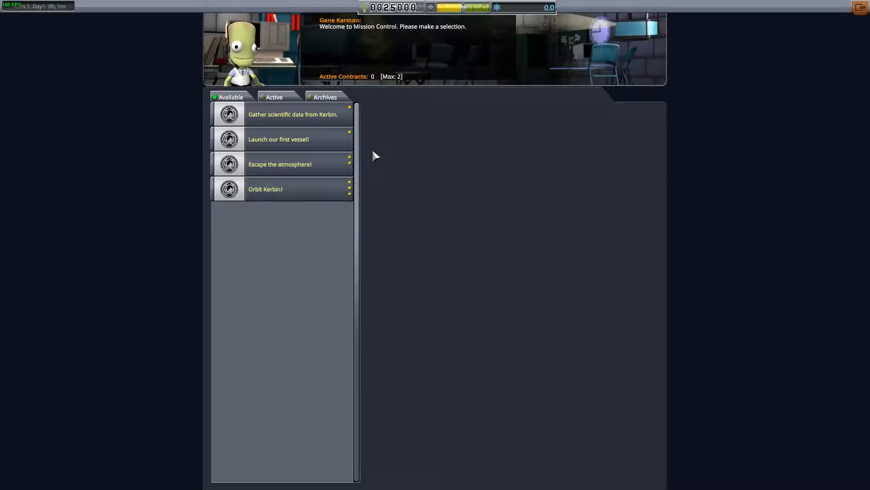
pyautogui.click(271, 120)
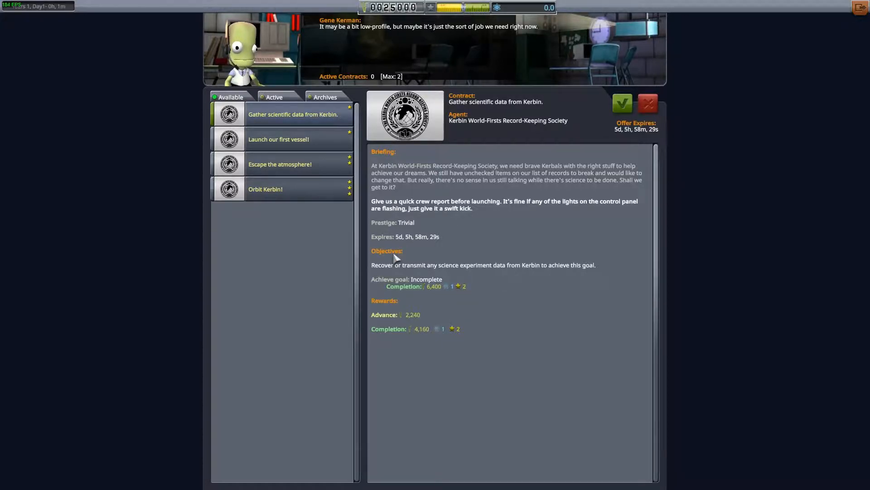
pyautogui.click(273, 122)
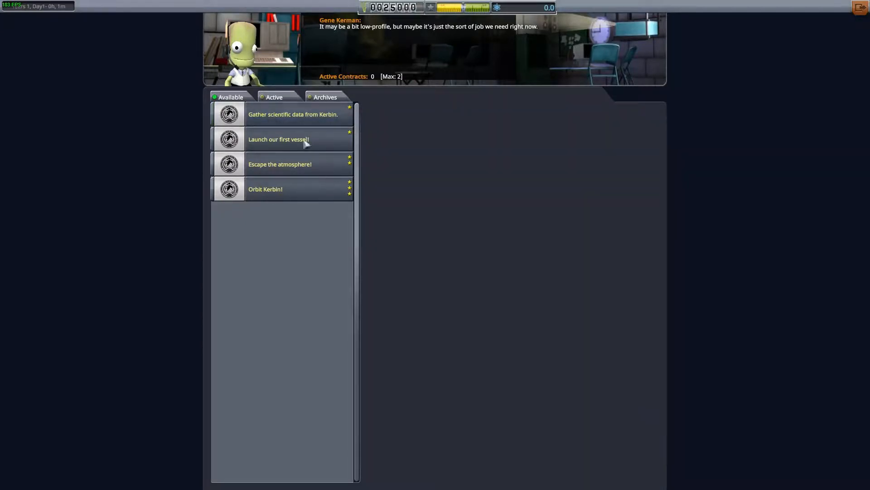
pyautogui.click(297, 119)
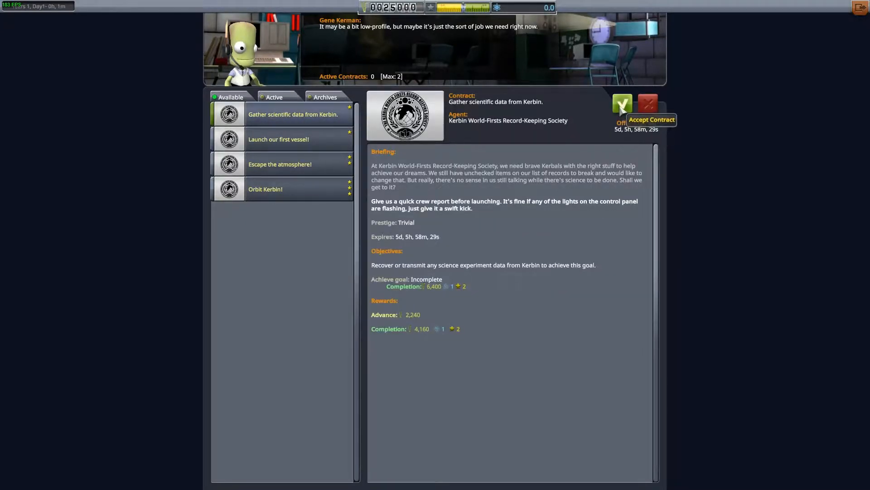
pyautogui.click(622, 103)
# Accept the Launch our first vessel! contract and return to the Space Center.
pyautogui.click(306, 116)
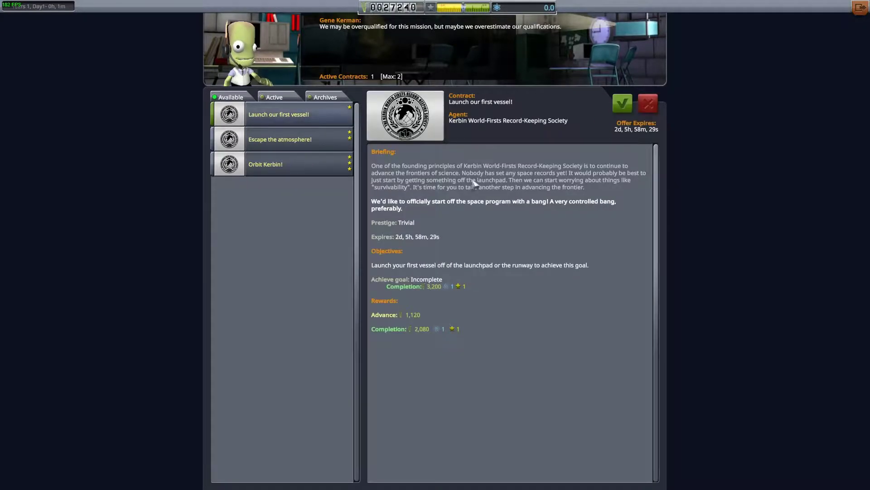
pyautogui.click(622, 102)
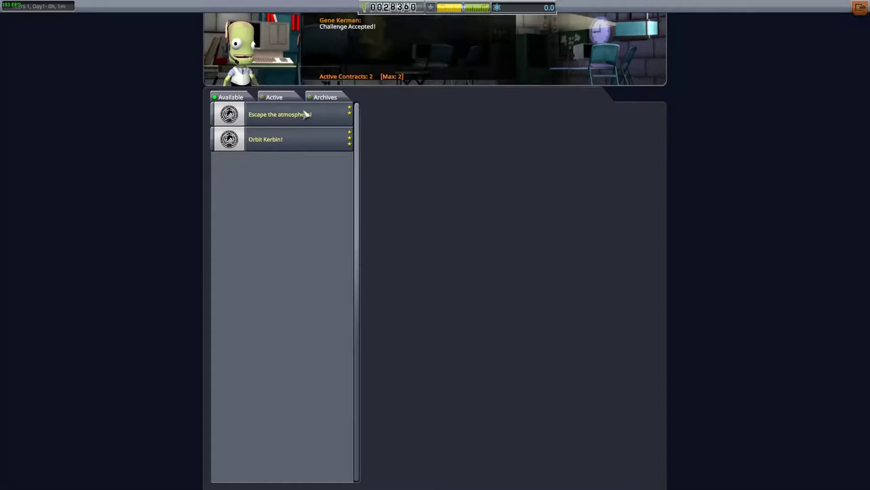
pyautogui.click(860, 8)
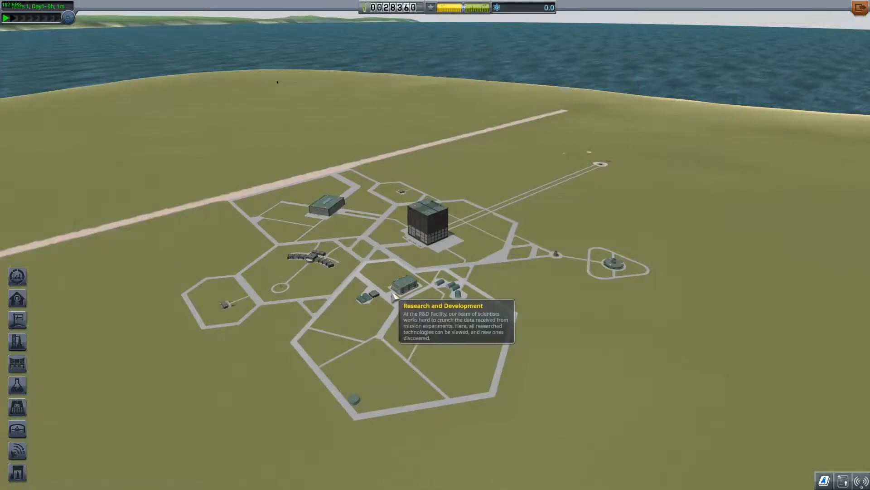
# Check the starting tech node, then place a Mk1 Command Pod as the craft root in the VAB.
pyautogui.click(392, 297)
pyautogui.click(129, 254)
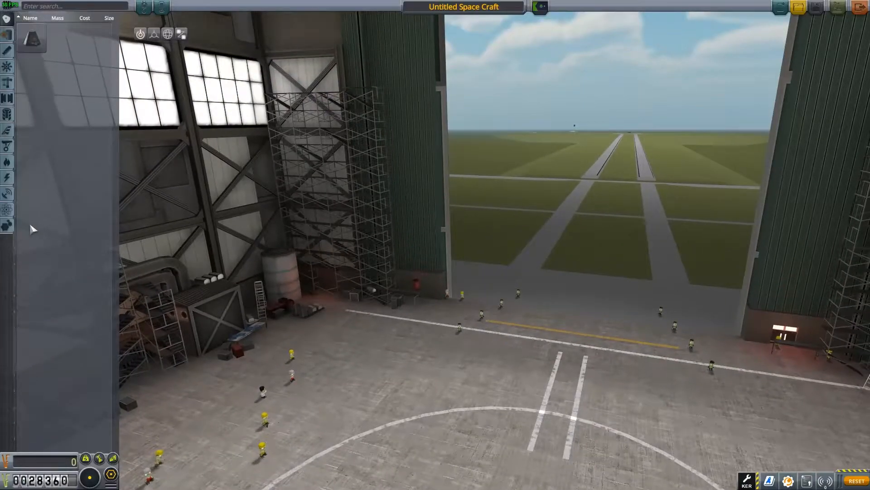
pyautogui.click(7, 225)
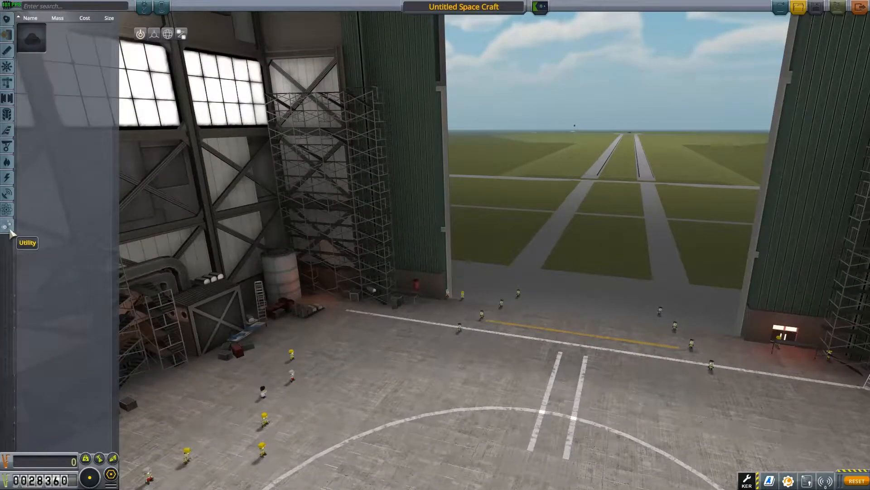
pyautogui.click(7, 215)
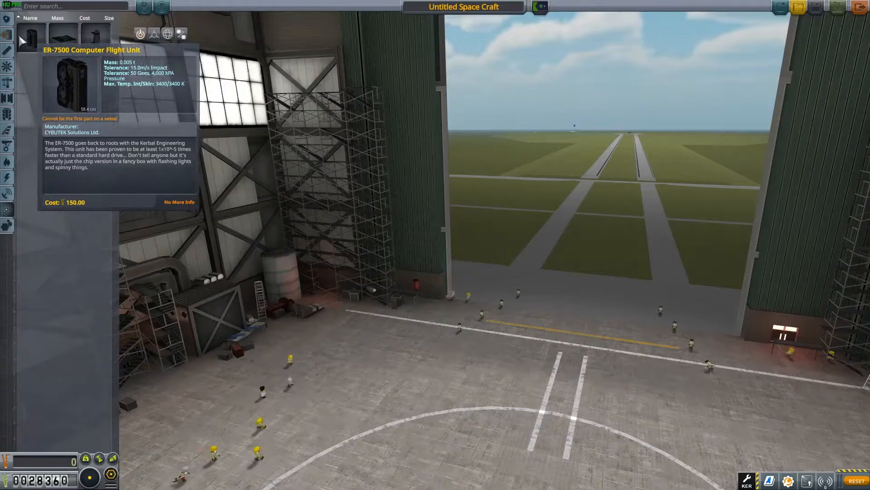
pyautogui.click(7, 18)
pyautogui.click(31, 37)
pyautogui.click(509, 234)
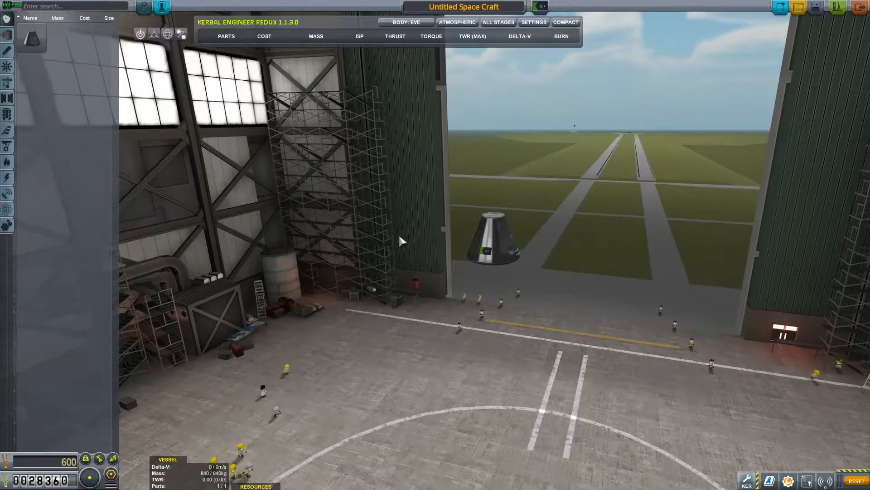
pyautogui.scroll(-2, 415, 204)
pyautogui.scroll(2, 354, 166)
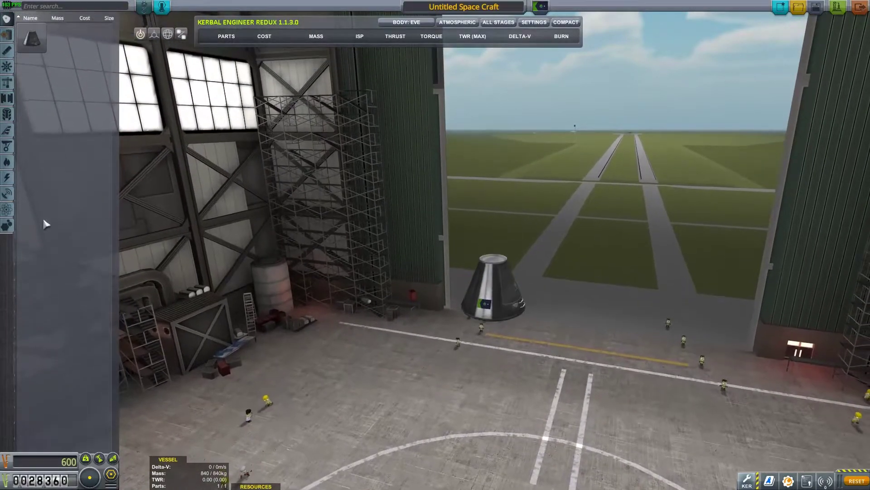
# Review the Mystery Goo Containment Unit details in the Science parts list.
pyautogui.click(6, 213)
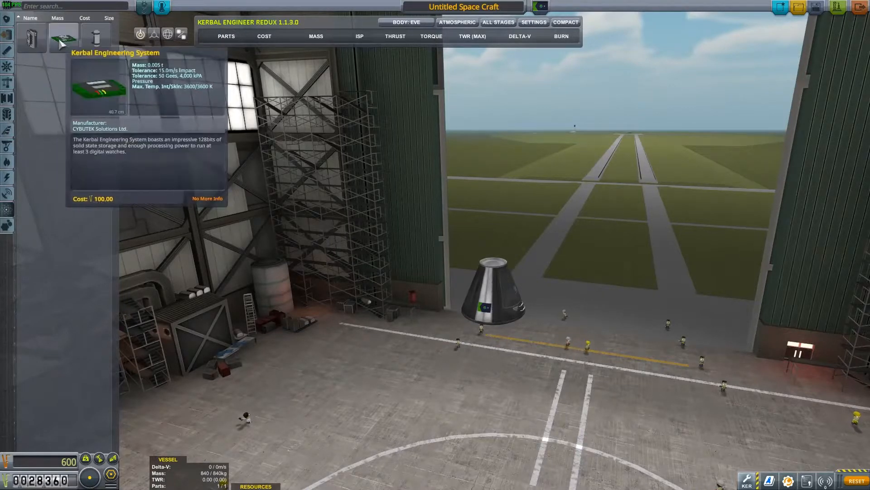
pyautogui.moveTo(96, 38)
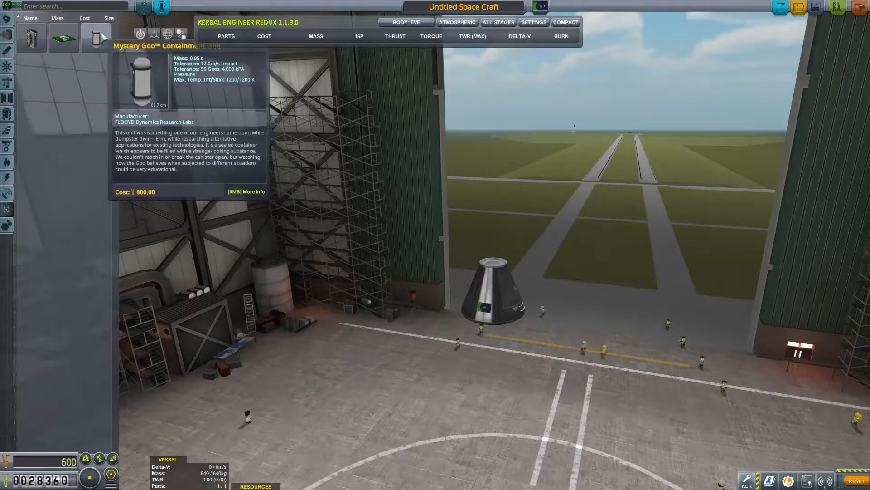
pyautogui.rightClick(102, 37)
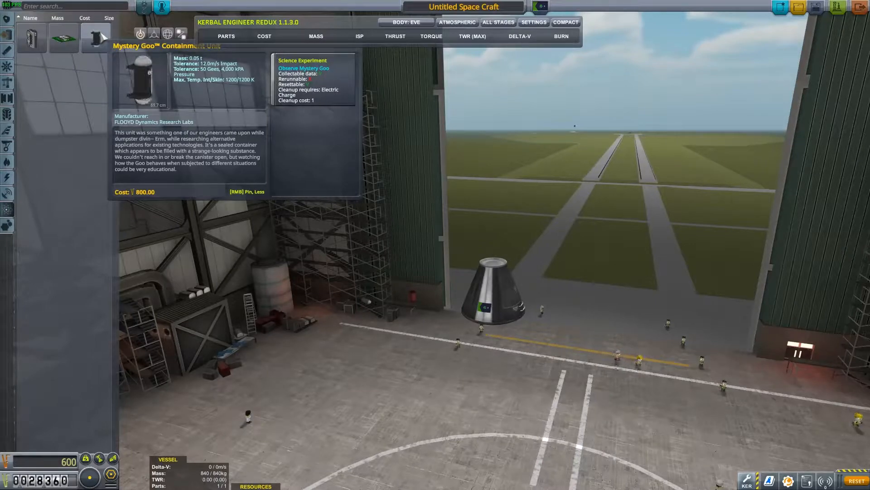
pyautogui.scroll(-3, 370, 213)
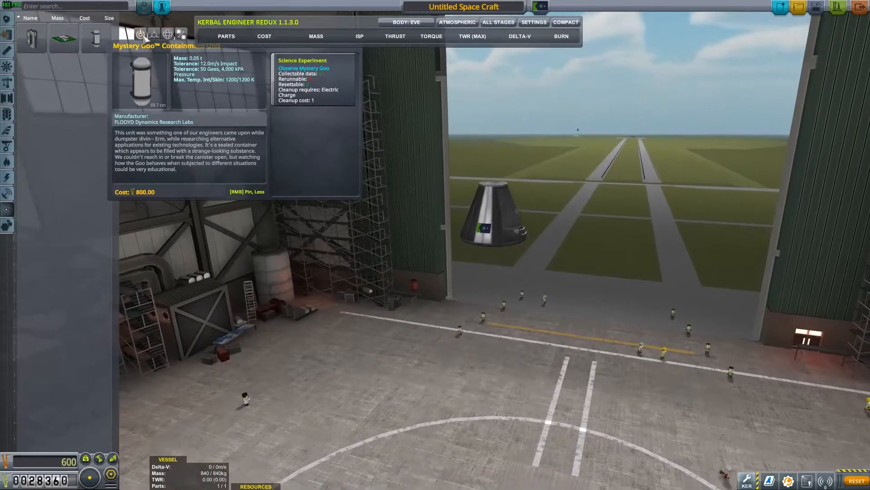
pyautogui.scroll(-2, 340, 130)
pyautogui.scroll(1, 435, 136)
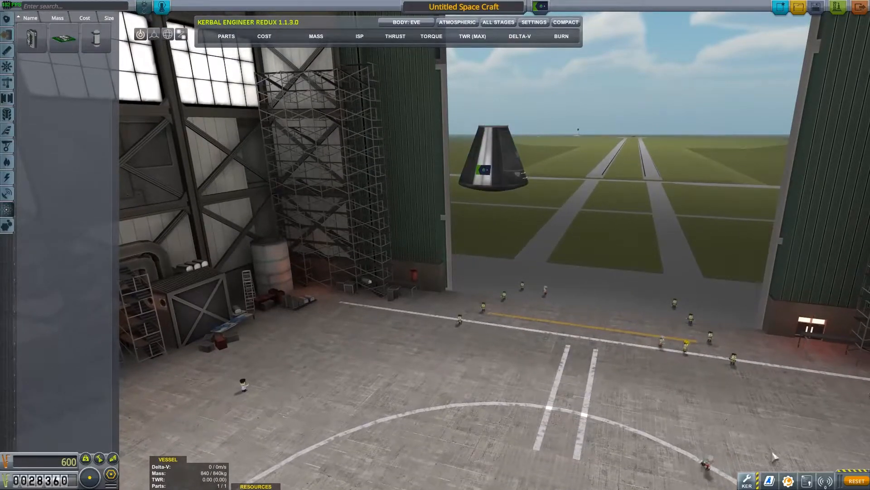
# Expand the contract note and attach an RT-5 Flea booster beneath the capsule.
pyautogui.click(702, 304)
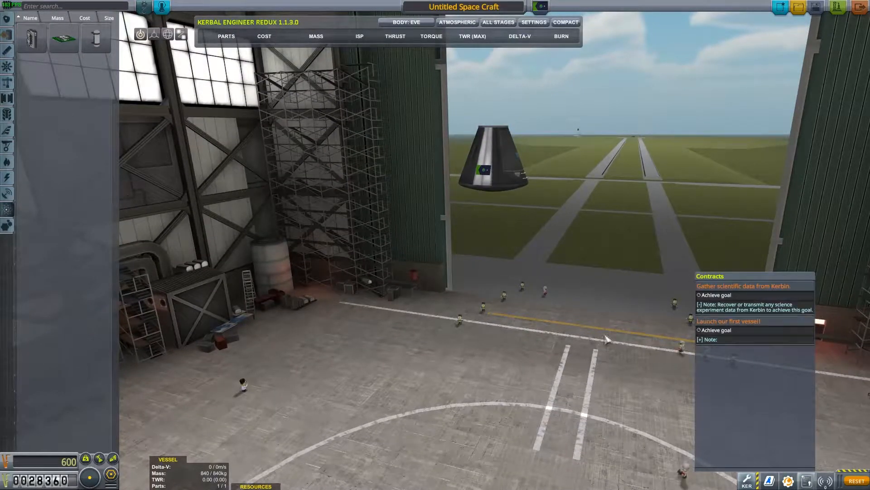
pyautogui.click(8, 36)
pyautogui.click(7, 50)
pyautogui.moveTo(32, 38)
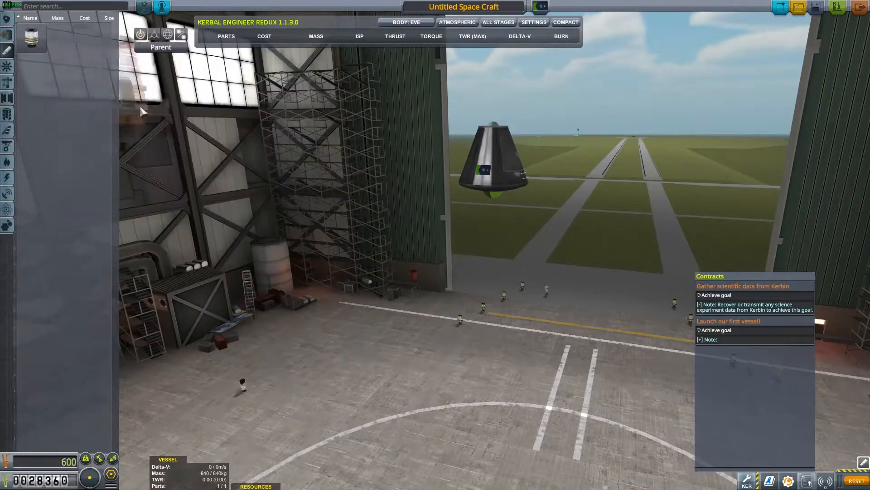
pyautogui.click(517, 215)
# Attach a Mk16 Parachute on top of the capsule and move it alone into the final stage.
pyautogui.click(9, 67)
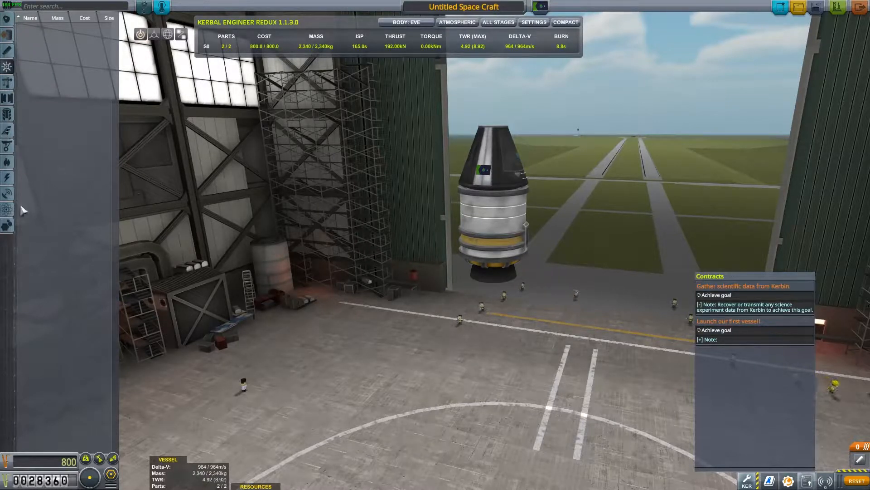
pyautogui.click(7, 225)
pyautogui.click(32, 40)
pyautogui.click(494, 120)
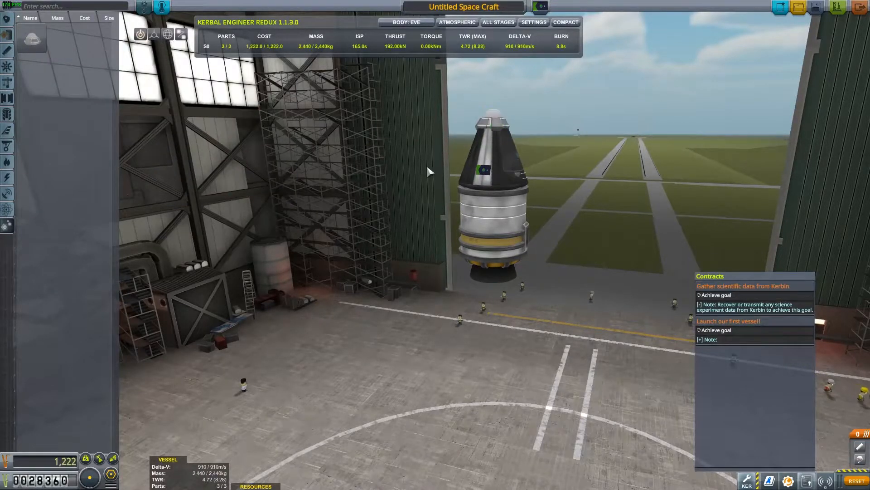
pyautogui.scroll(5, 426, 240)
pyautogui.scroll(-5, 393, 166)
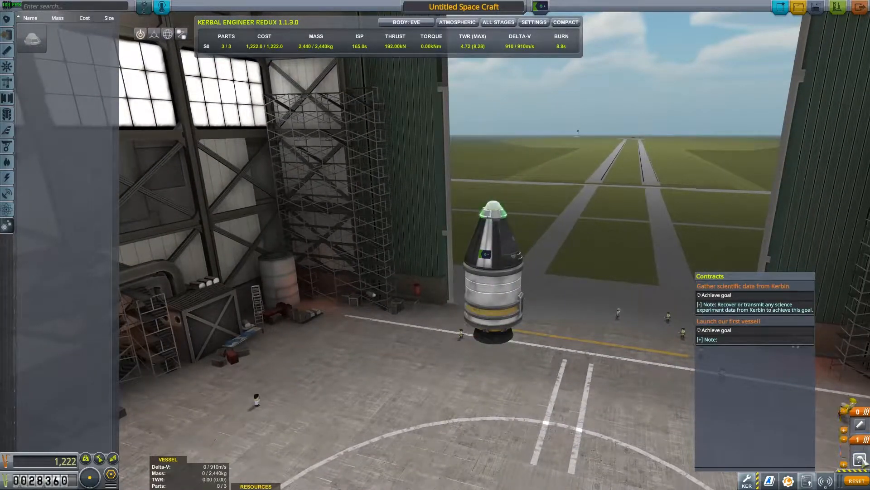
pyautogui.moveTo(863, 462); pyautogui.dragTo(867, 409)
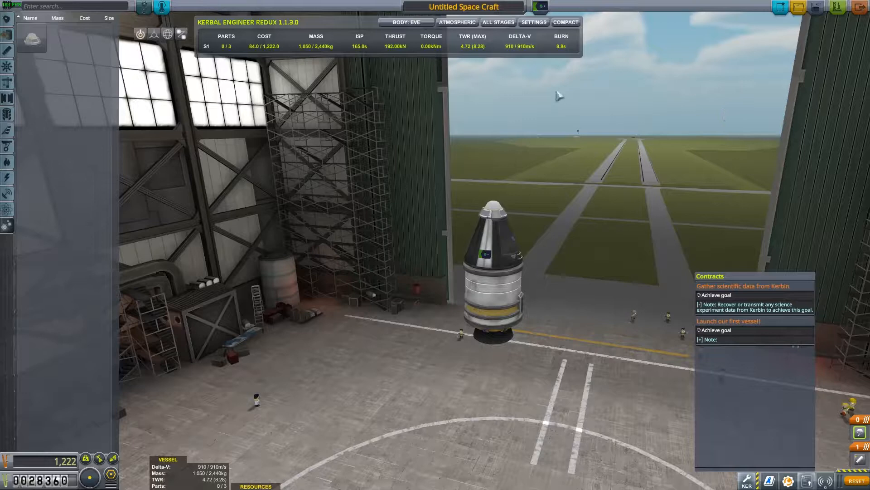
pyautogui.scroll(-3, 533, 93)
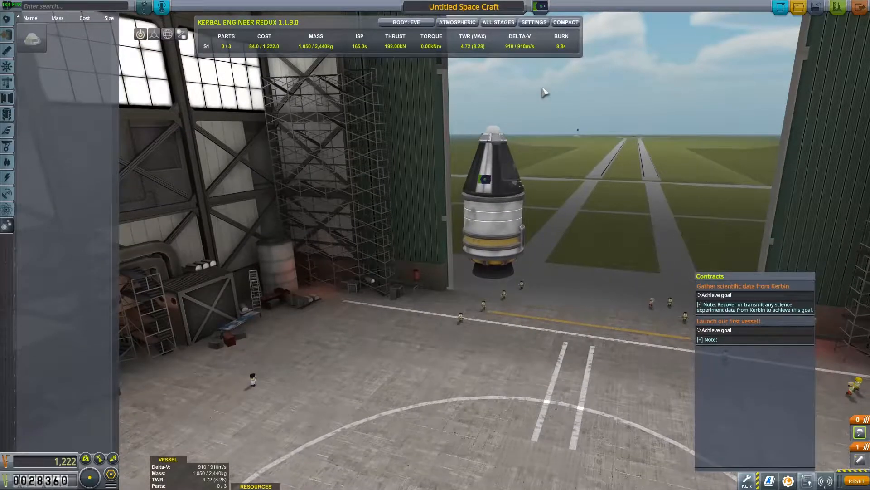
# Attach Mystery Goo Containment Units to the capsule with symmetry for seven parts total.
pyautogui.click(8, 210)
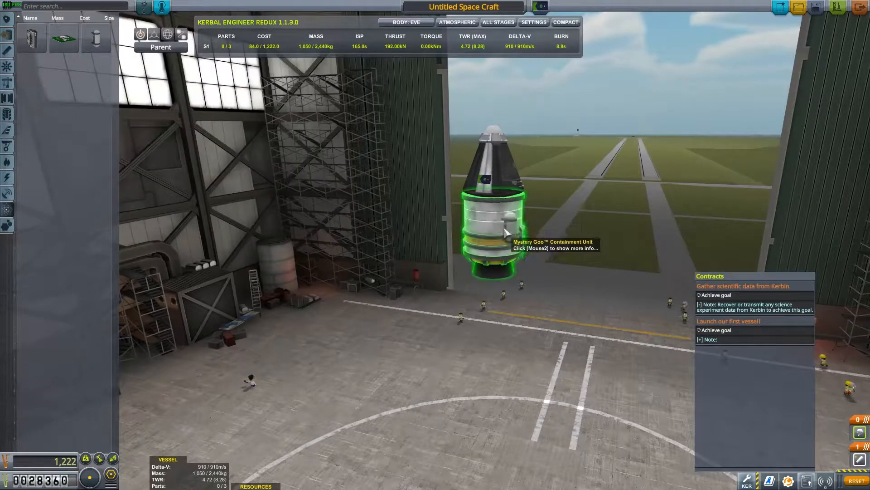
pyautogui.press('x')
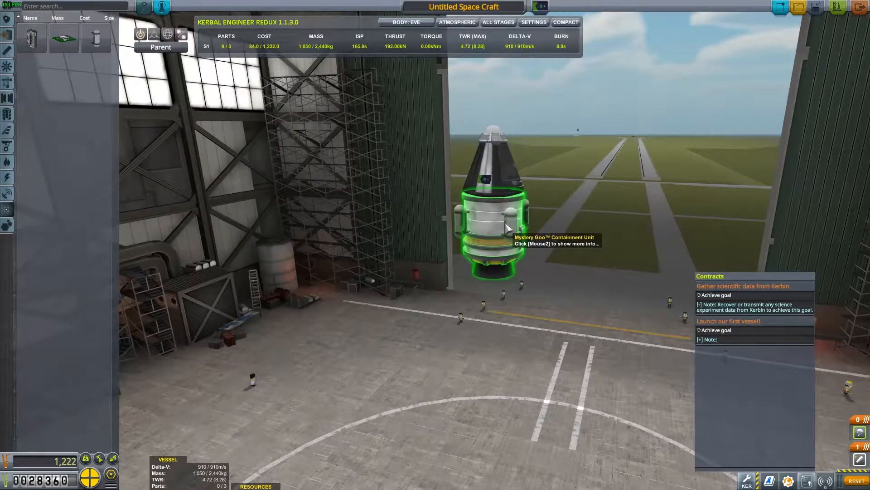
pyautogui.click(507, 227)
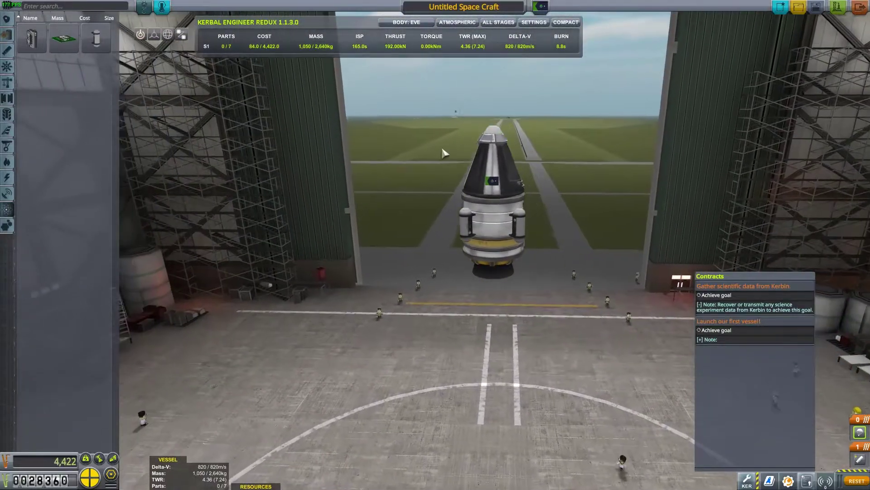
pyautogui.moveTo(443, 153); pyautogui.dragTo(444, 153)
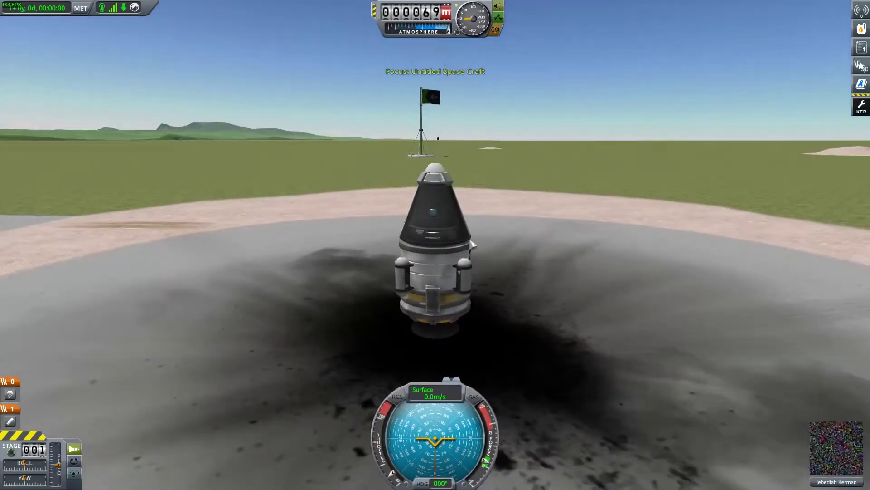
# Observe Mystery Goo in both containers on the pad and keep each result.
pyautogui.rightClick(405, 273)
pyautogui.click(326, 278)
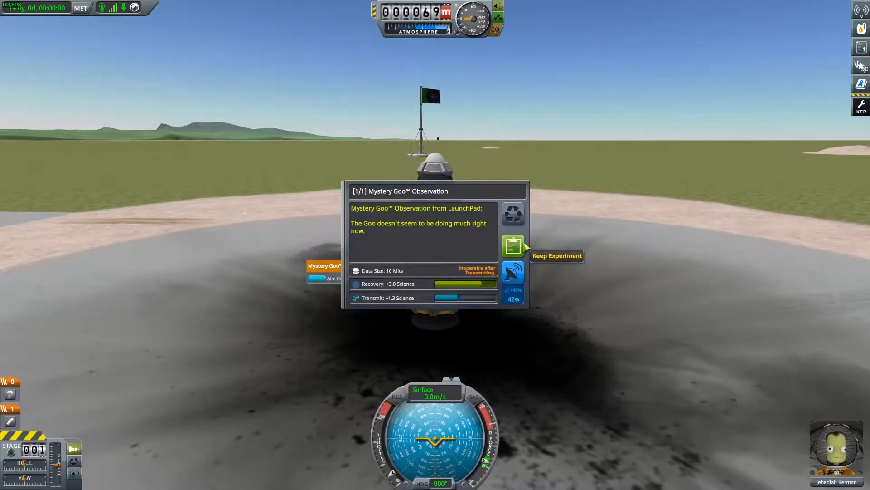
pyautogui.click(514, 246)
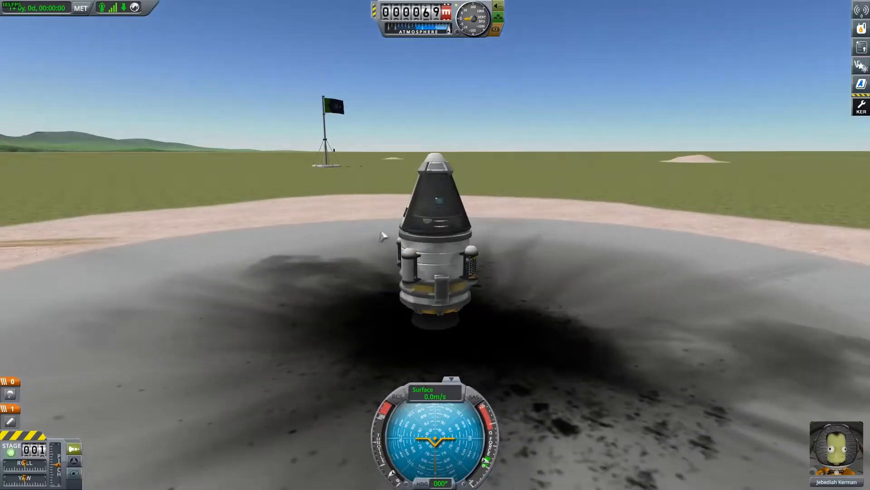
pyautogui.rightClick(415, 265)
pyautogui.click(476, 271)
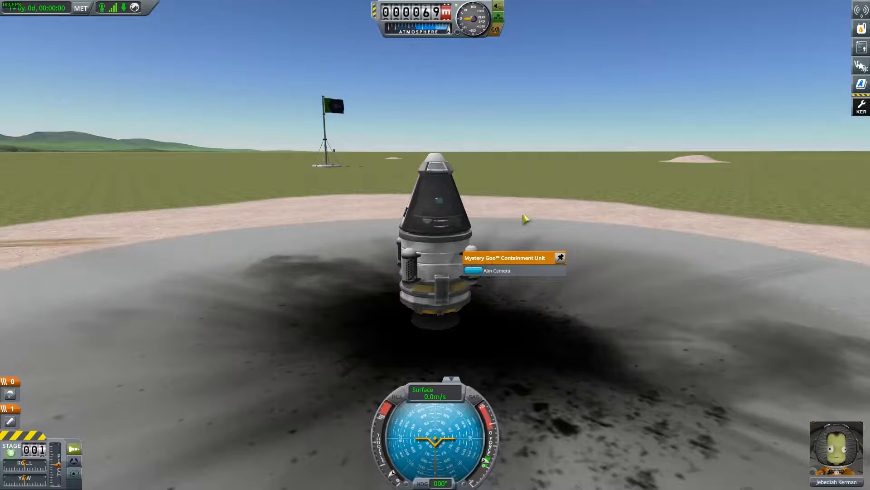
pyautogui.click(505, 249)
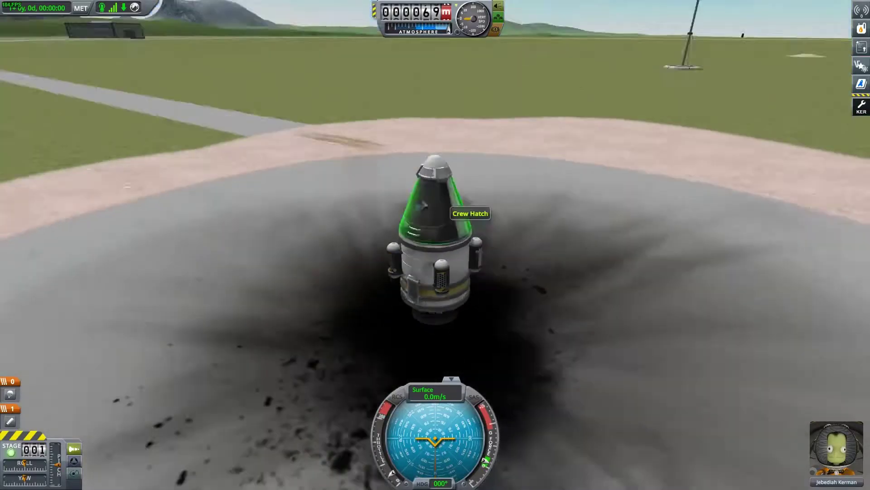
pyautogui.moveTo(424, 205); pyautogui.dragTo(360, 240)
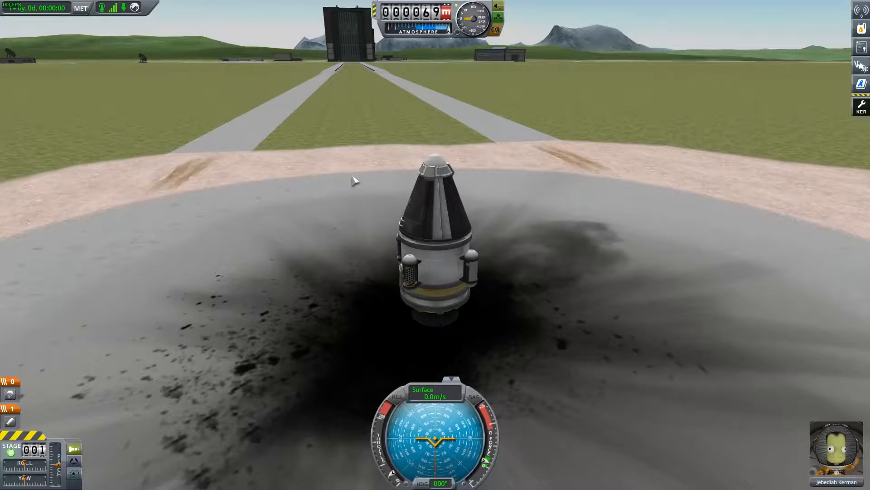
pyautogui.moveTo(355, 187); pyautogui.dragTo(448, 201)
# Record and keep a crew report, then take and keep an EVA report on the pad.
pyautogui.rightClick(448, 200)
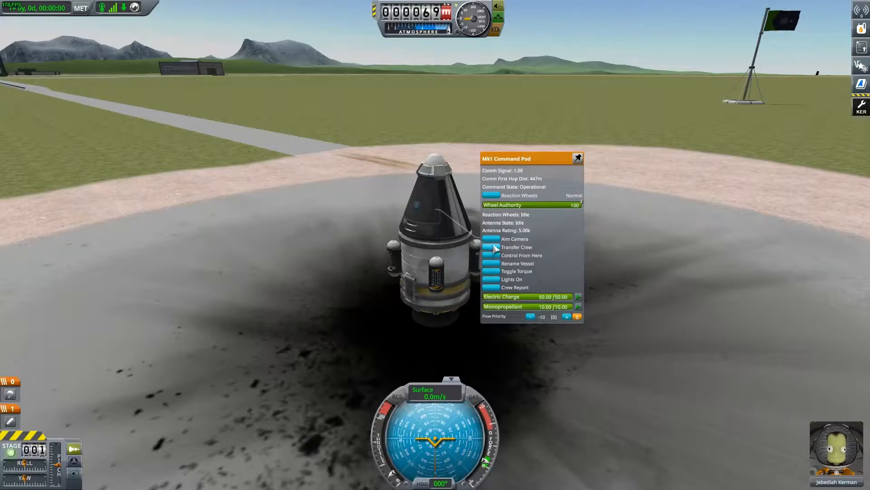
pyautogui.click(491, 287)
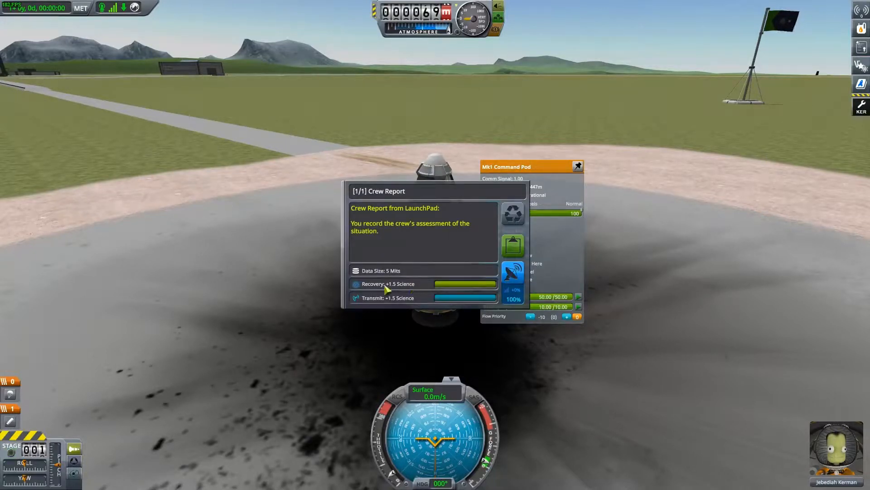
pyautogui.click(513, 247)
pyautogui.moveTo(836, 449)
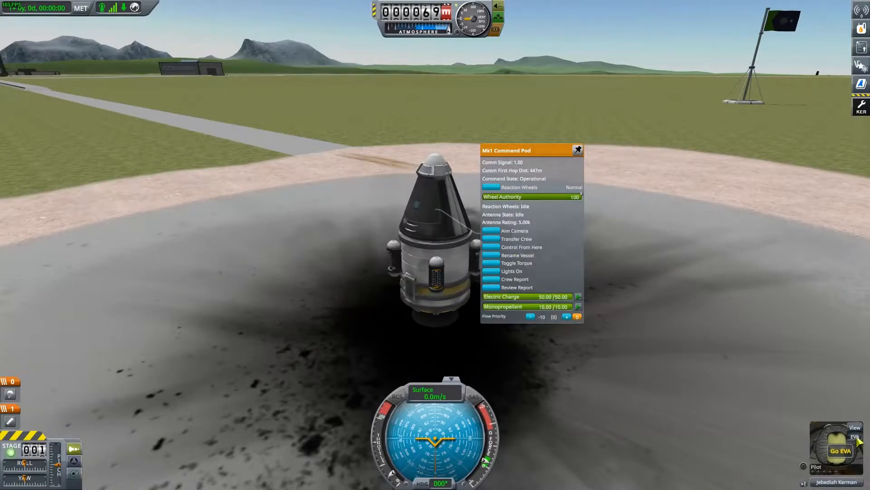
pyautogui.click(858, 442)
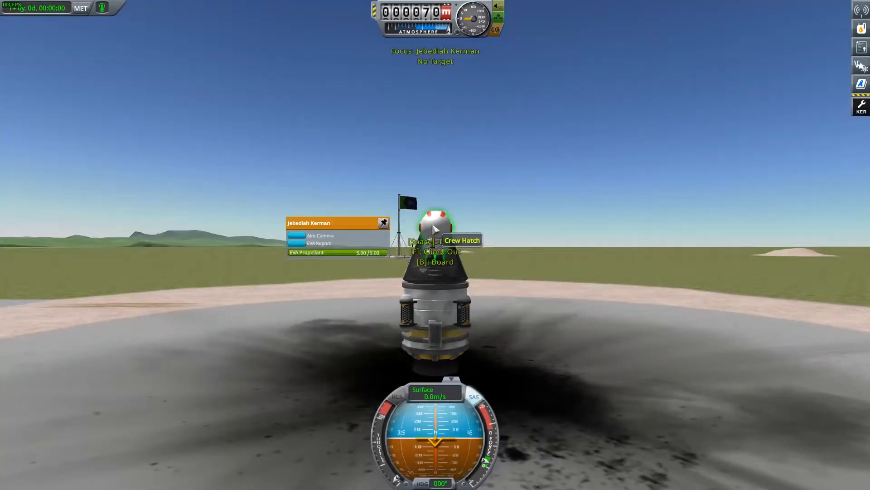
pyautogui.click(319, 243)
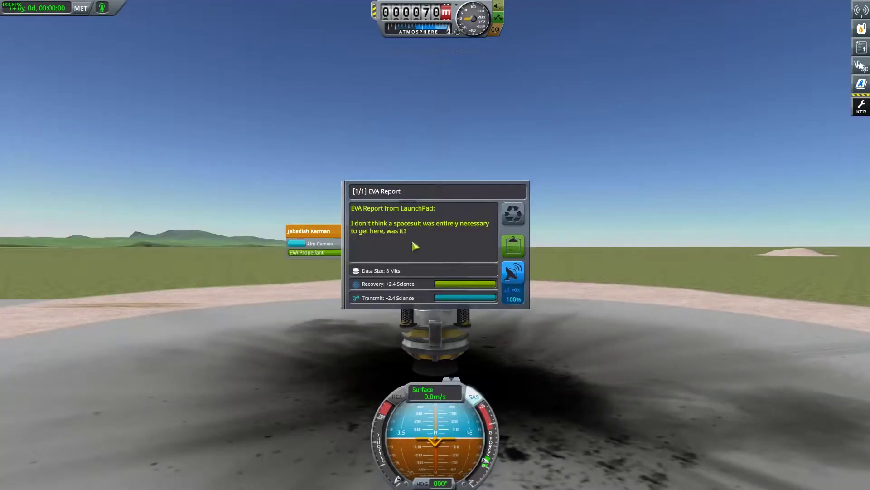
pyautogui.click(514, 246)
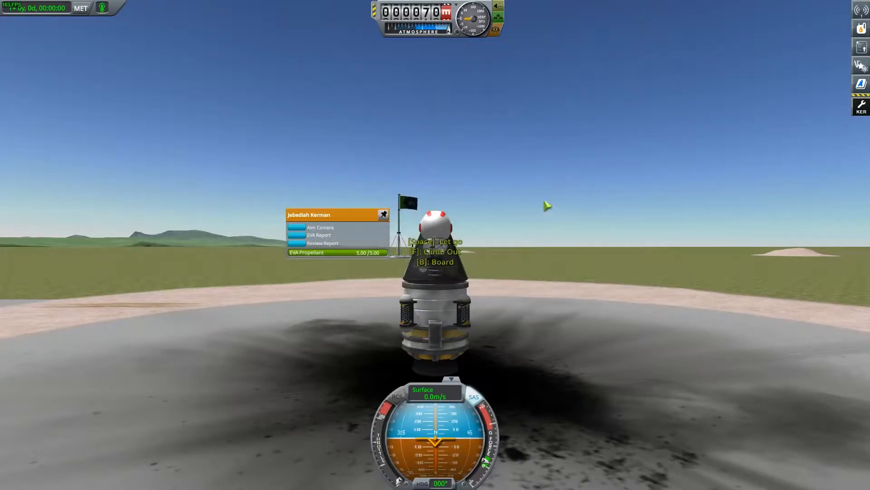
# Board the pilot, enable SAS and launch the capsule.
pyautogui.press('b')
pyautogui.scroll(-5, 545, 260)
pyautogui.press('t')
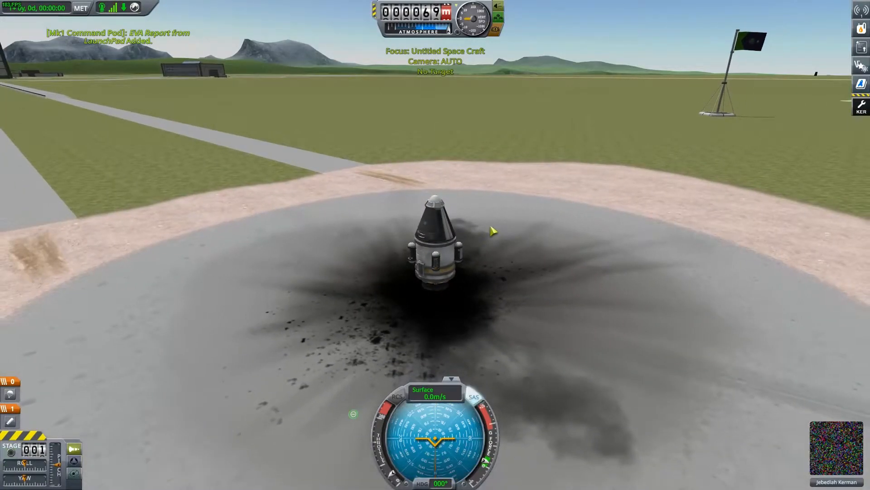
pyautogui.press('space')
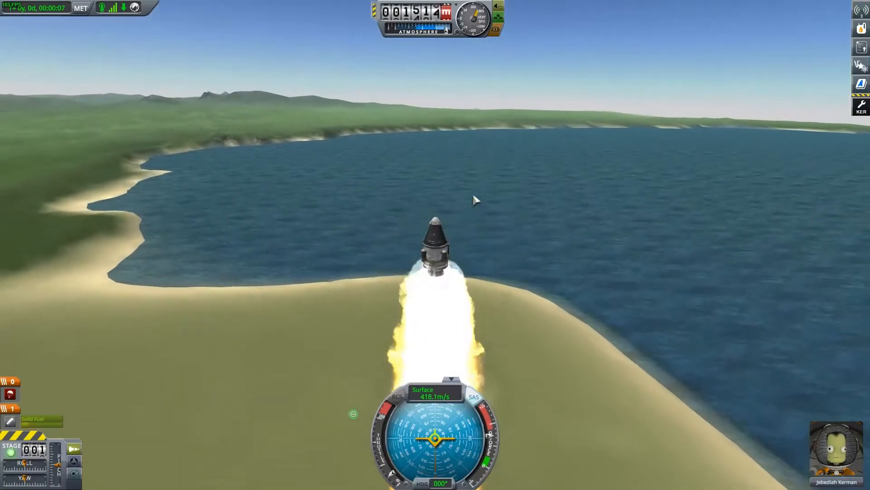
# Observe Mystery Goo in both containers during ascent and keep each in-flight result.
pyautogui.moveTo(474, 198)
pyautogui.mouseDown()
pyautogui.moveTo(359, 232)
pyautogui.moveTo(418, 292)
pyautogui.mouseUp()
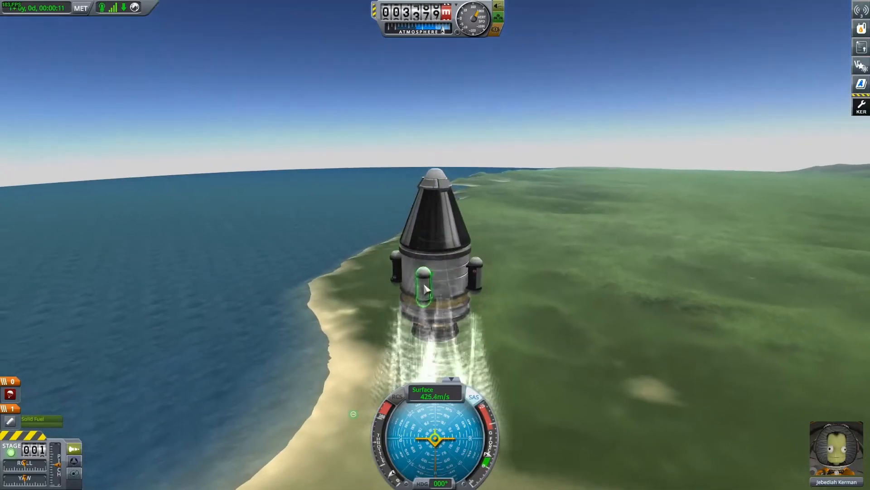
pyautogui.rightClick(446, 298)
pyautogui.click(506, 294)
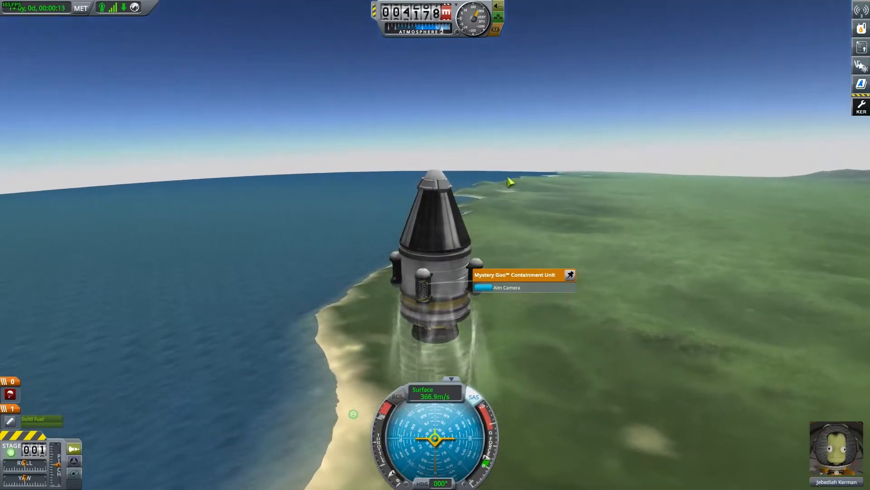
pyautogui.click(513, 245)
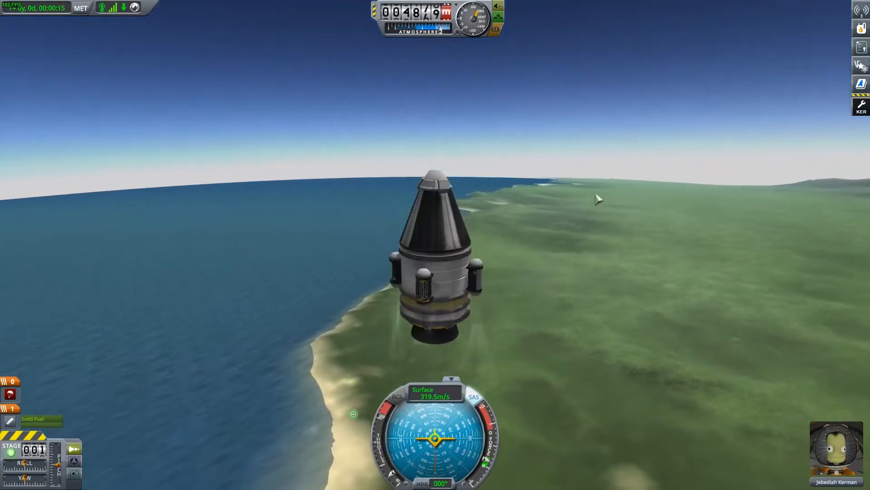
pyautogui.moveTo(513, 245); pyautogui.dragTo(379, 196)
pyautogui.rightClick(436, 290)
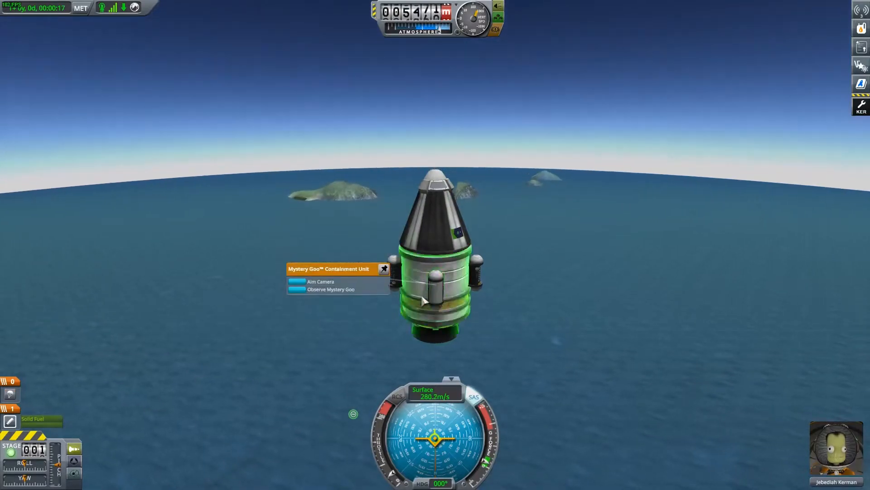
pyautogui.click(315, 291)
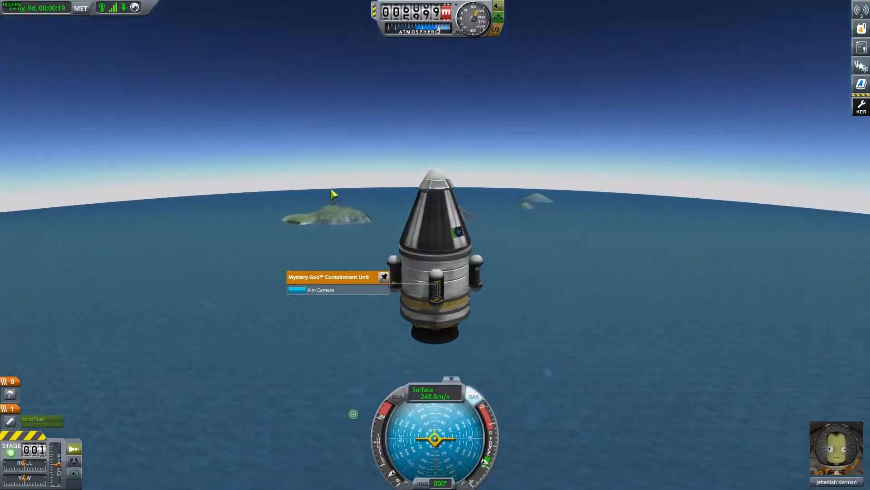
pyautogui.click(513, 246)
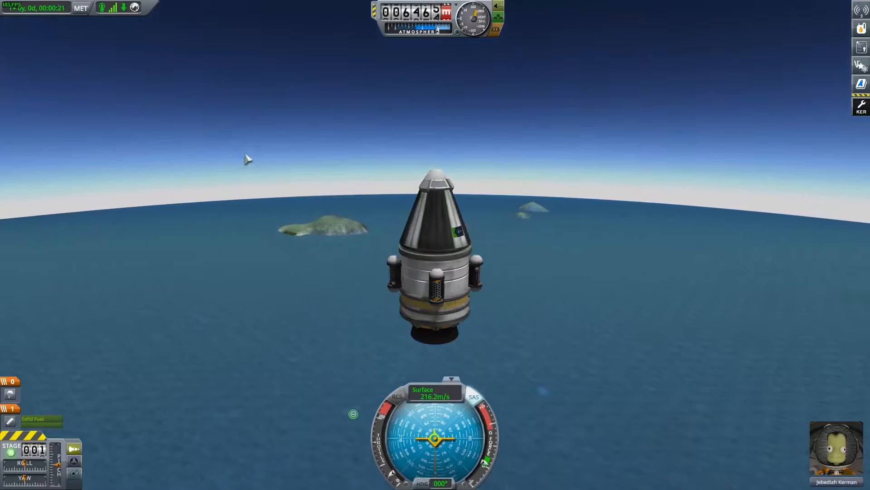
pyautogui.moveTo(250, 160); pyautogui.dragTo(542, 186)
pyautogui.scroll(-3, 309, 193)
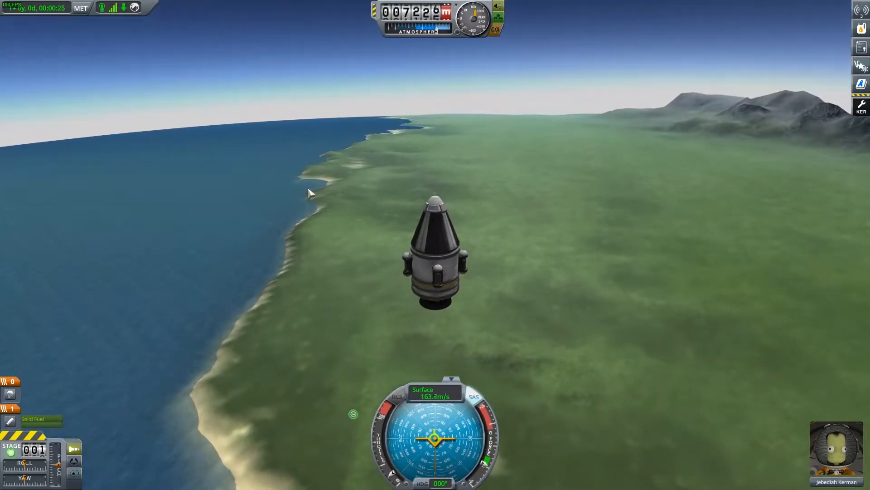
# Check the capsule's flight arc in map view and return to flight view.
pyautogui.press('m')
pyautogui.scroll(5, 486, 190)
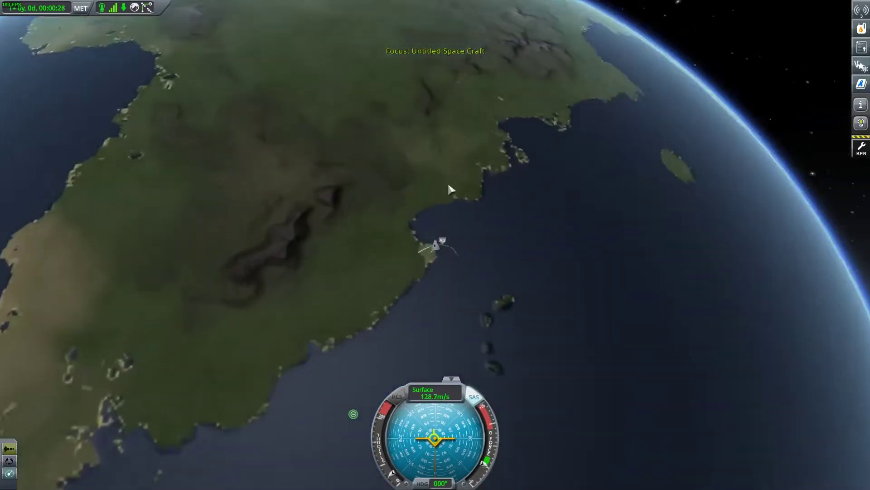
pyautogui.moveTo(447, 181); pyautogui.dragTo(425, 90)
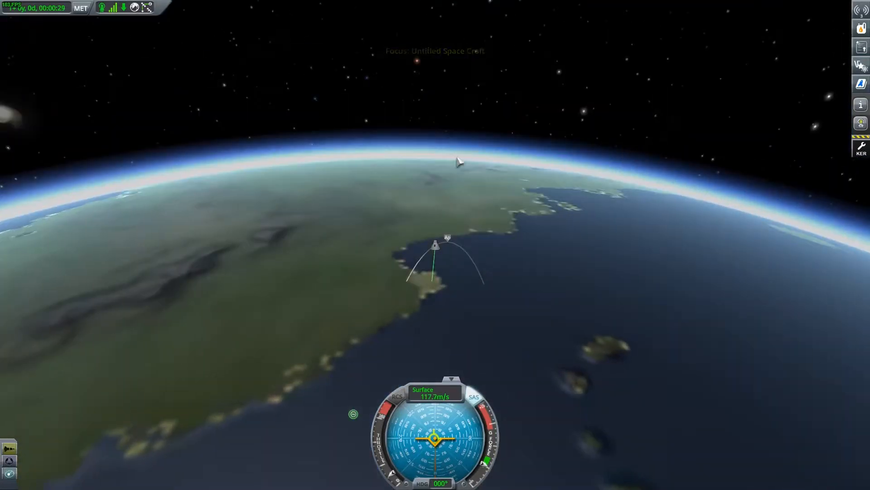
pyautogui.press('m')
pyautogui.scroll(5, 426, 276)
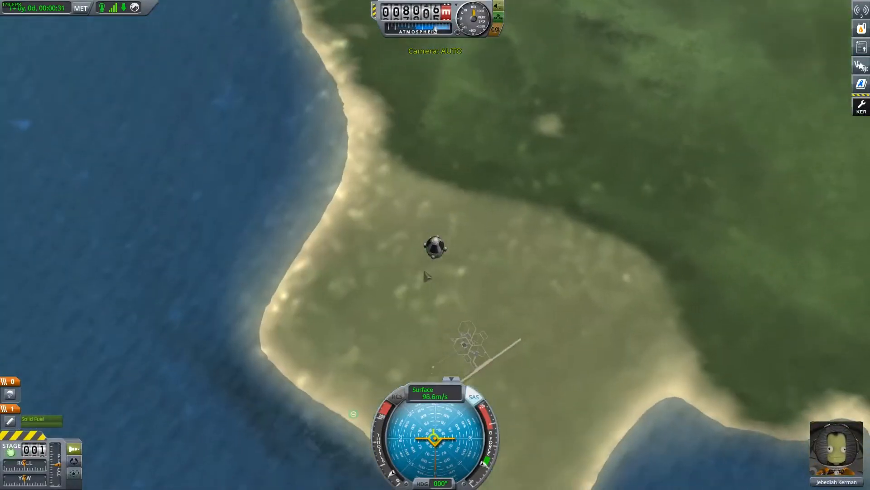
pyautogui.scroll(-3, 427, 276)
# Watch the descent begin and separate the spent booster stage.
pyautogui.moveTo(427, 276)
pyautogui.mouseDown()
pyautogui.moveTo(315, 166)
pyautogui.moveTo(295, 161)
pyautogui.mouseUp()
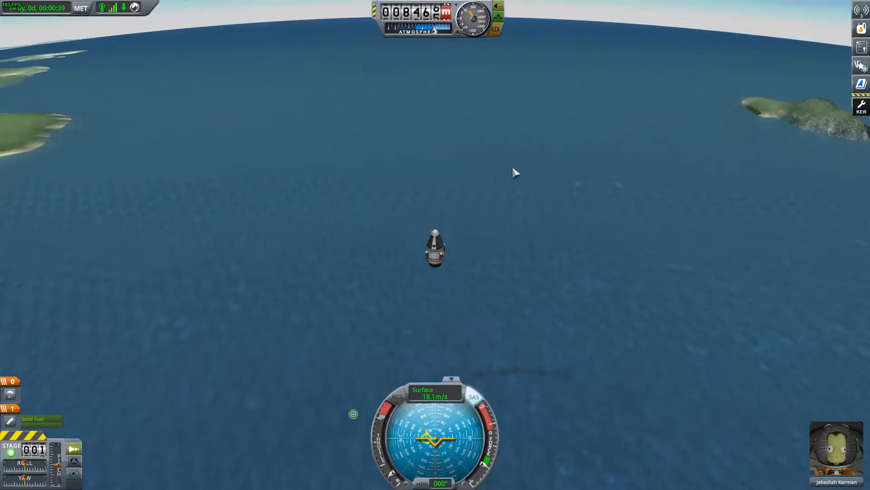
pyautogui.moveTo(515, 174); pyautogui.dragTo(346, 158)
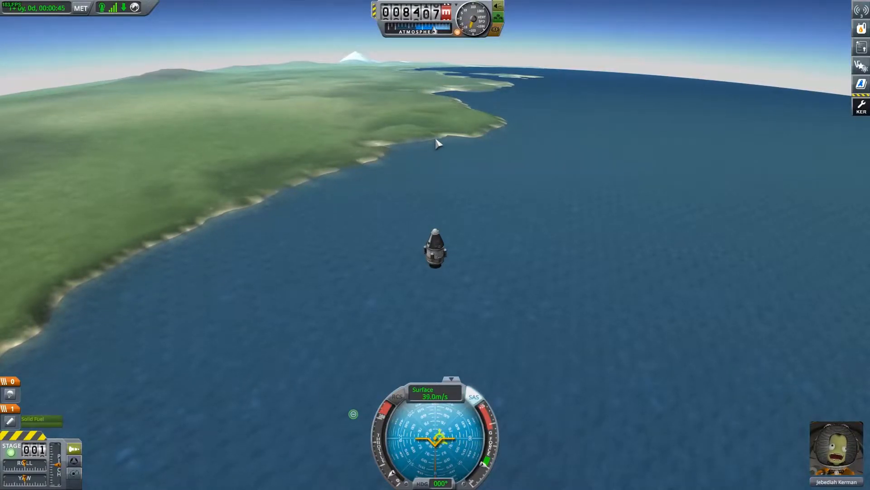
pyautogui.scroll(3, 436, 240)
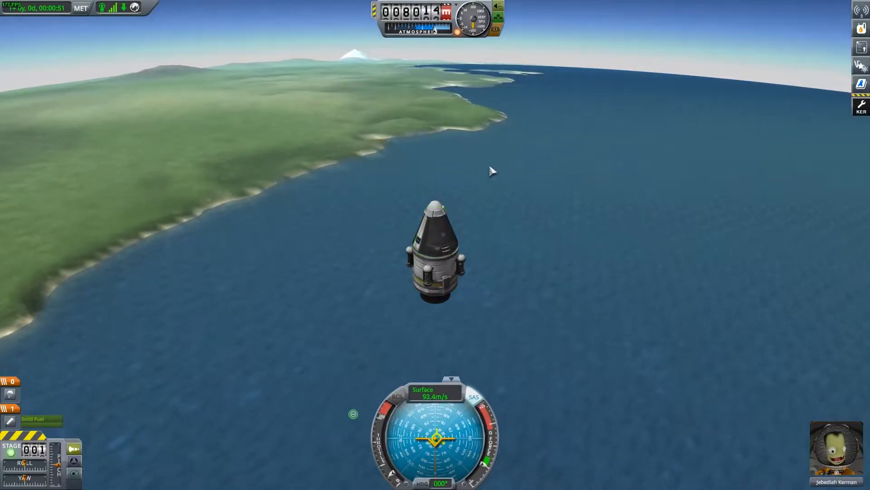
pyautogui.press('space')
pyautogui.scroll(-5, 502, 181)
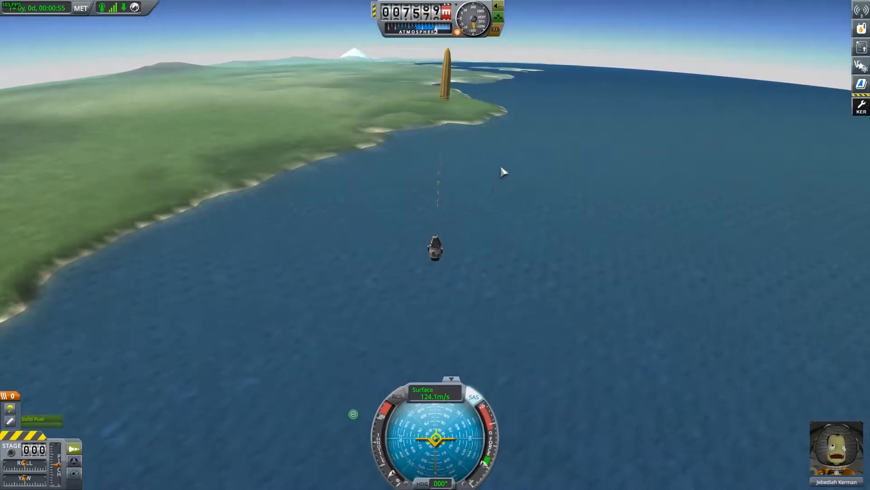
# Follow the capsule descending under its parachute toward the beach.
pyautogui.moveTo(501, 171); pyautogui.dragTo(480, 195)
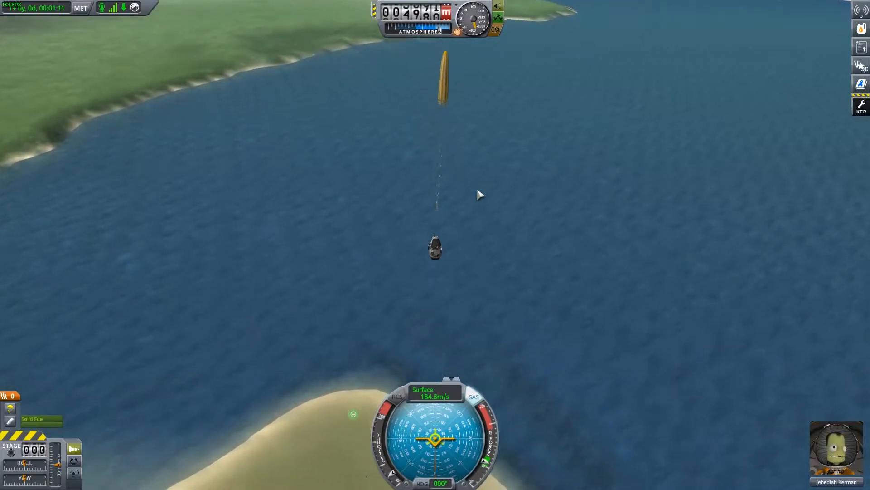
pyautogui.moveTo(471, 185); pyautogui.dragTo(483, 222)
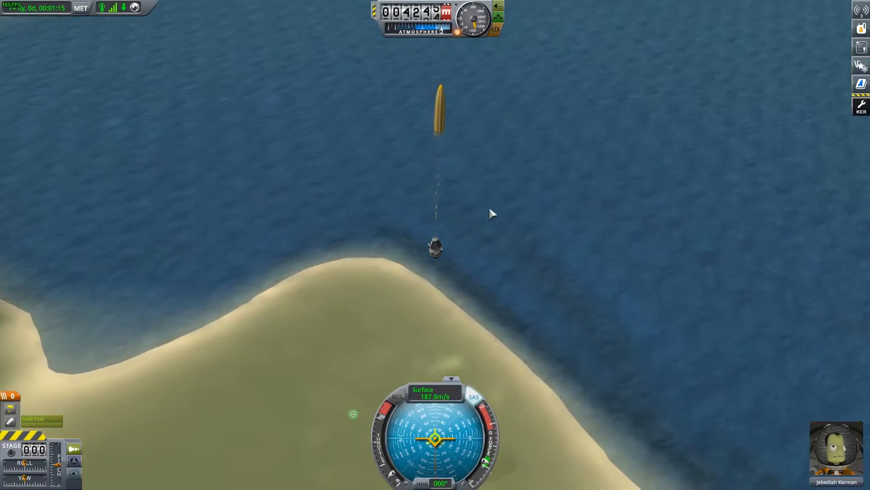
pyautogui.moveTo(487, 241); pyautogui.dragTo(494, 181)
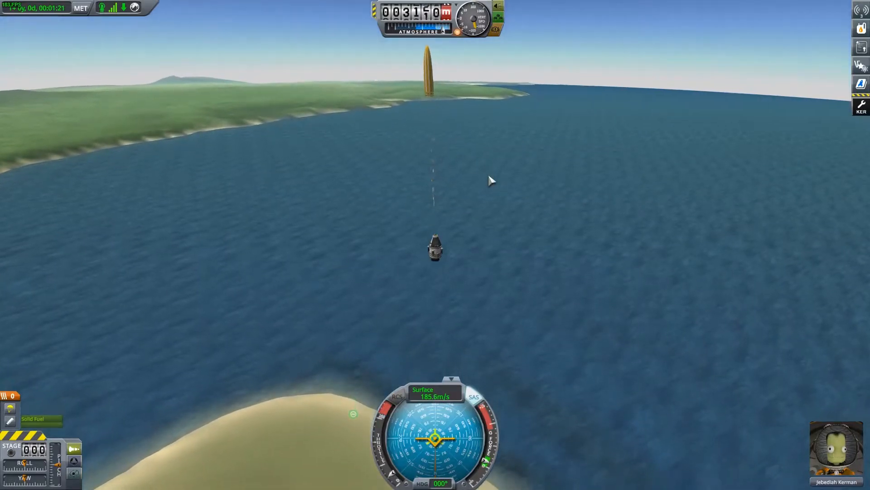
pyautogui.scroll(5, 500, 202)
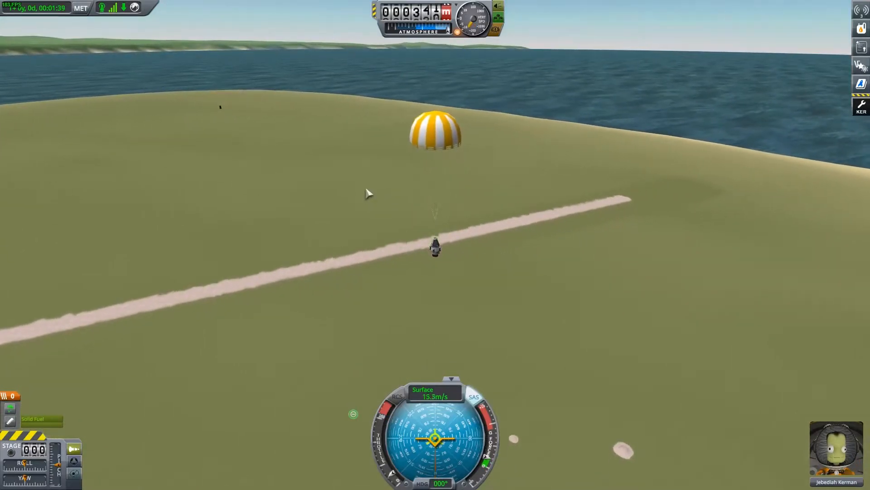
# Warp time during the parachute descent, then return to normal speed just before touchdown on the grass.
pyautogui.moveTo(369, 195)
pyautogui.mouseDown()
pyautogui.moveTo(392, 258)
pyautogui.moveTo(393, 320)
pyautogui.moveTo(382, 240)
pyautogui.mouseUp()
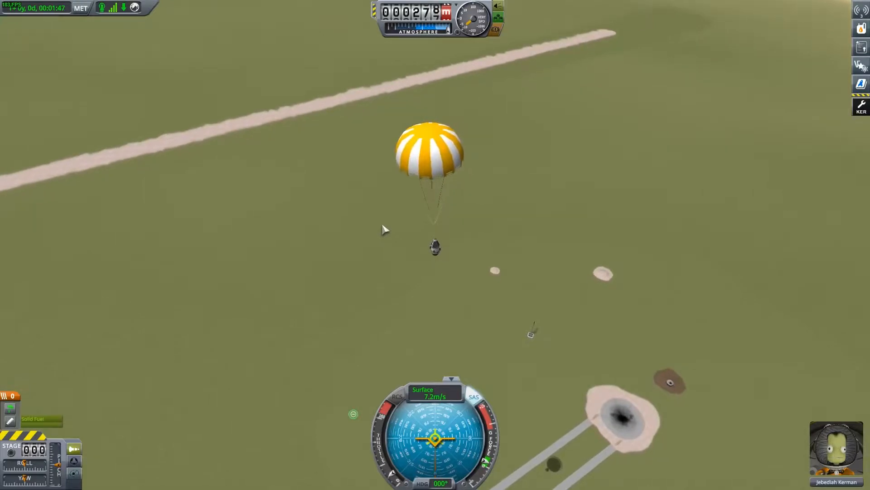
pyautogui.press('.')
pyautogui.press('.')
pyautogui.press('.')
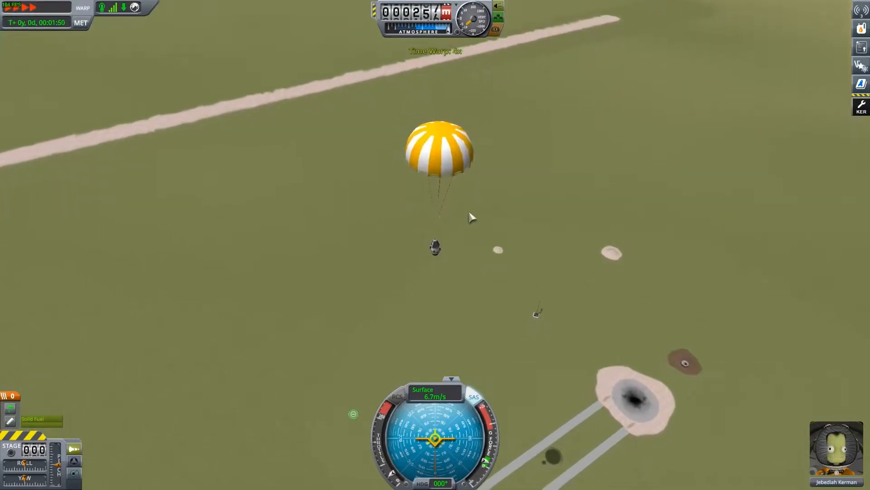
pyautogui.moveTo(482, 259); pyautogui.dragTo(481, 214)
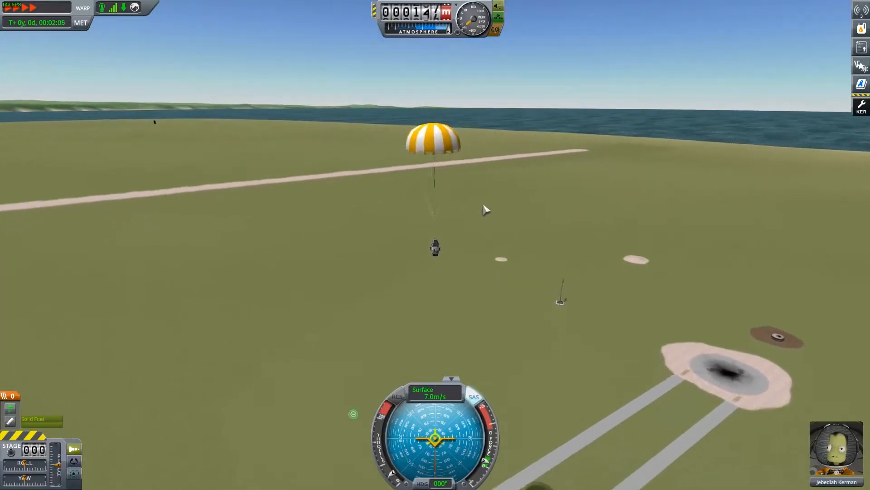
pyautogui.press('/')
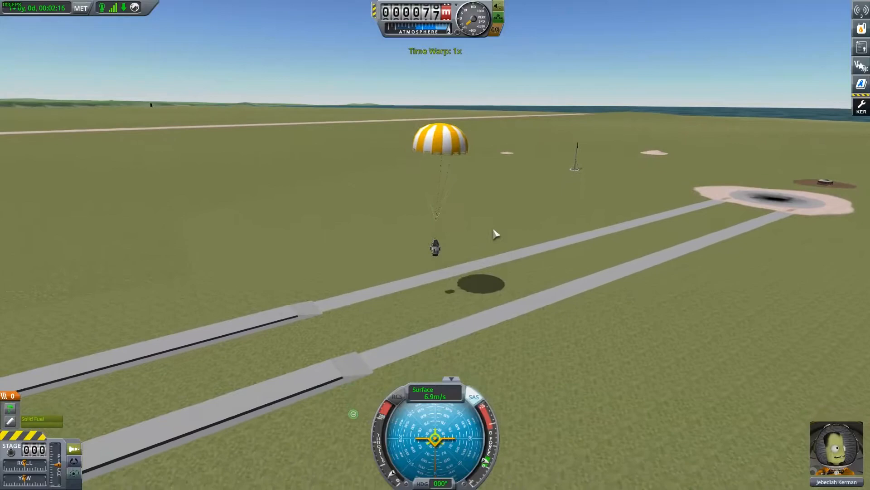
pyautogui.scroll(5, 491, 203)
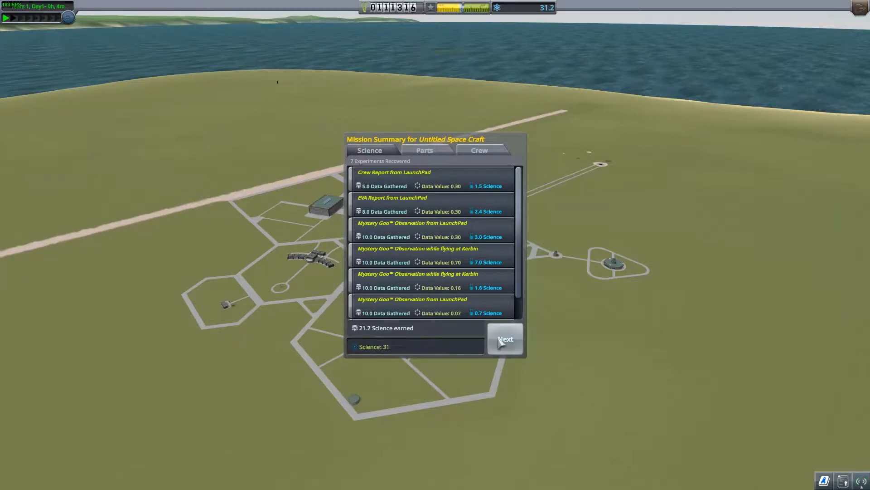
# Advance through the mission summary's crew results and dismiss it with Done.
pyautogui.click(506, 347)
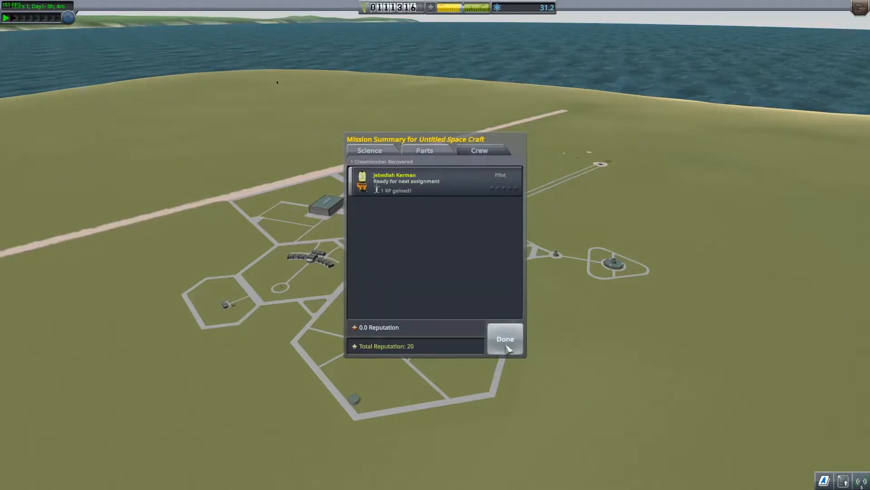
pyautogui.click(507, 347)
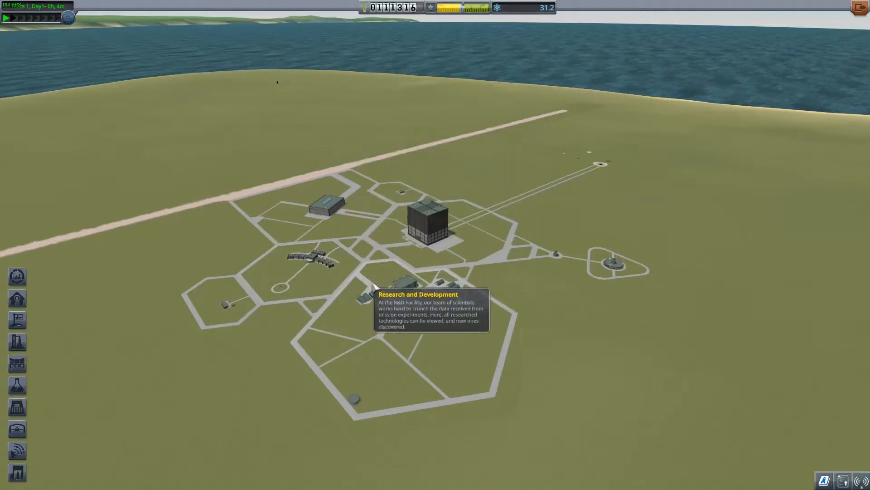
# Enter R&D and research Engineering 101 for 5 science.
pyautogui.click(395, 290)
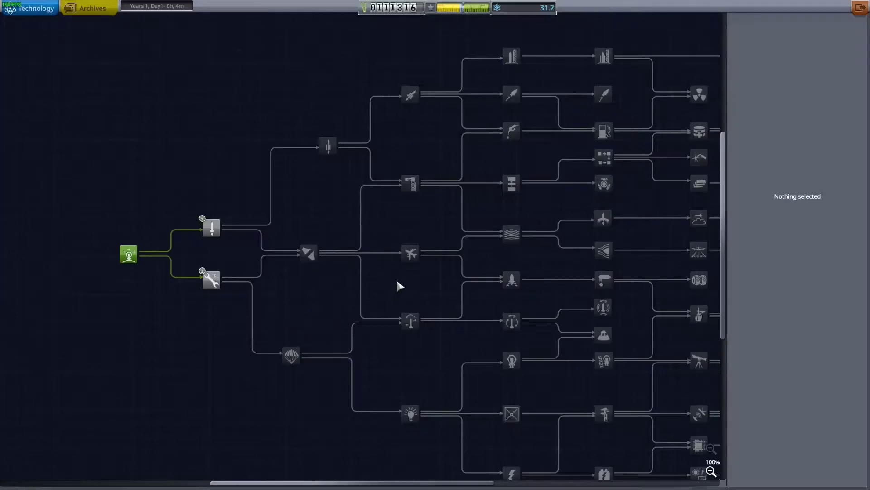
pyautogui.click(212, 280)
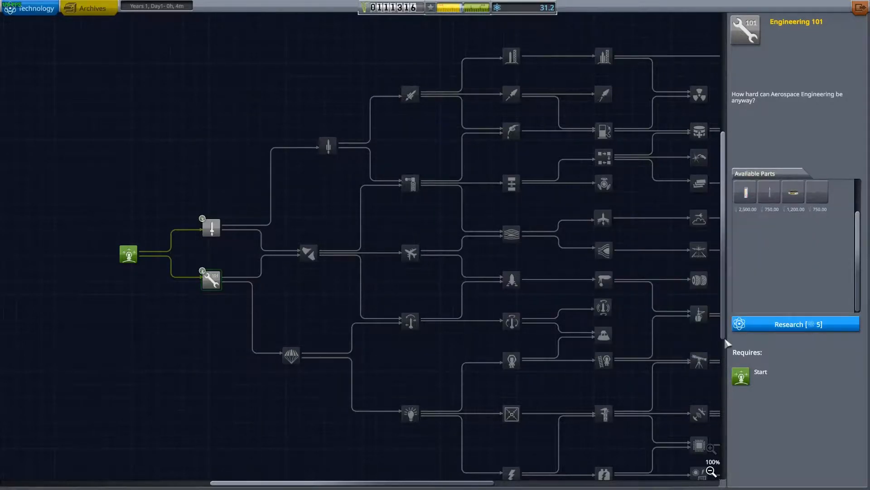
pyautogui.click(790, 326)
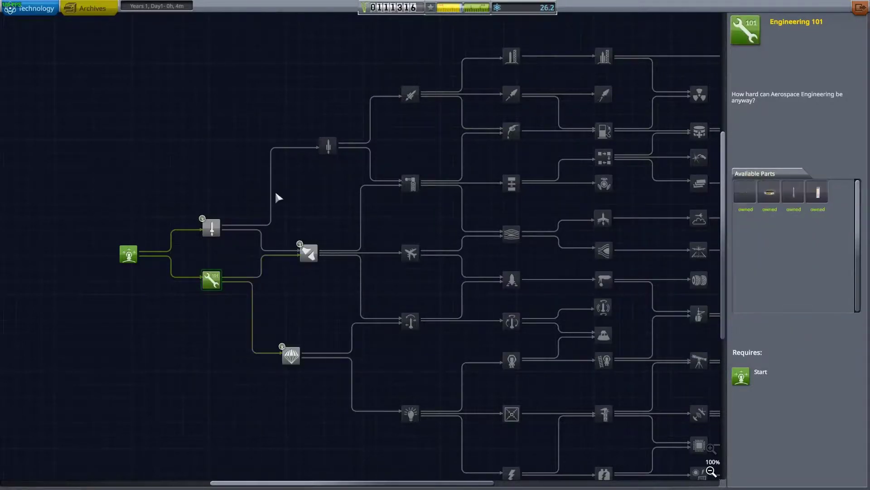
# Research Basic Rocketry for 5 science.
pyautogui.click(212, 229)
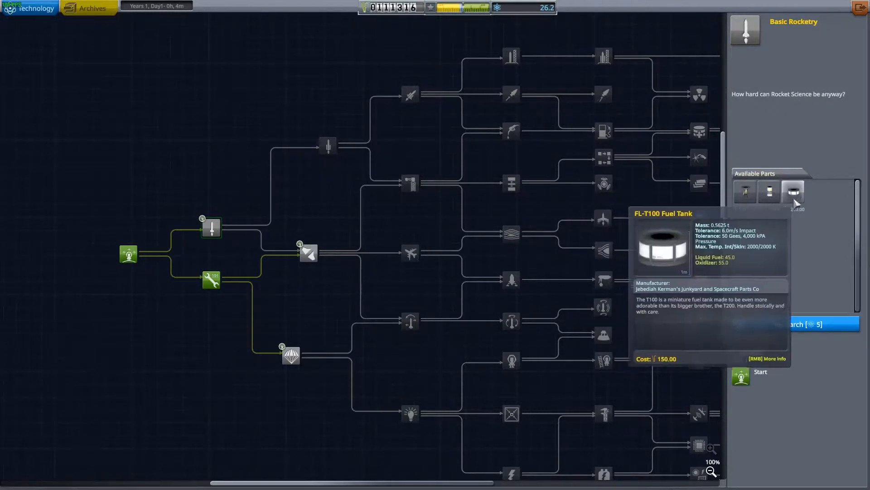
pyautogui.click(787, 326)
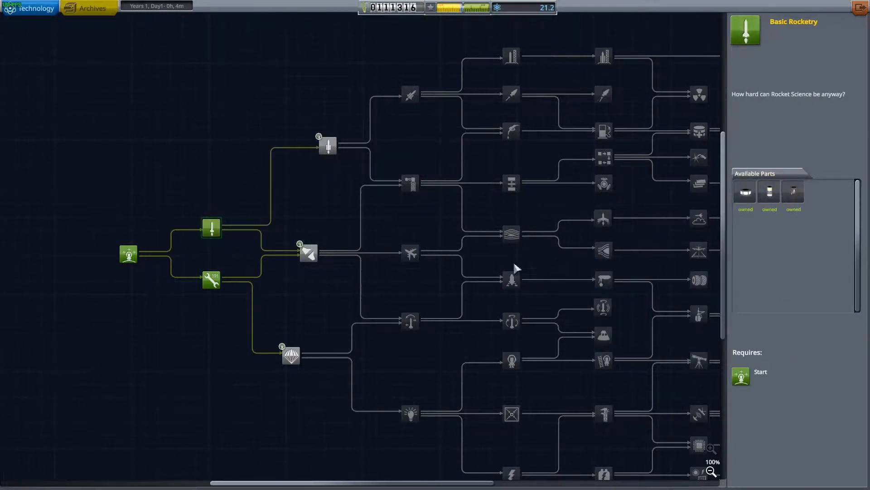
pyautogui.click(309, 255)
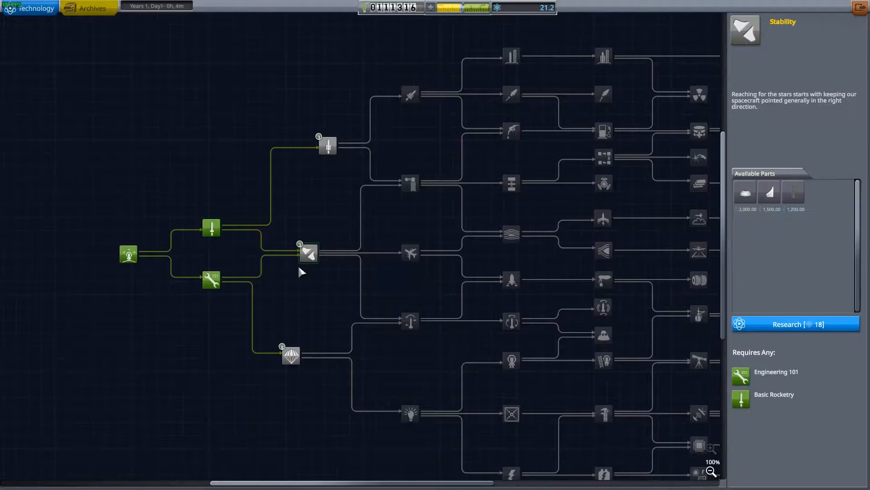
pyautogui.click(287, 364)
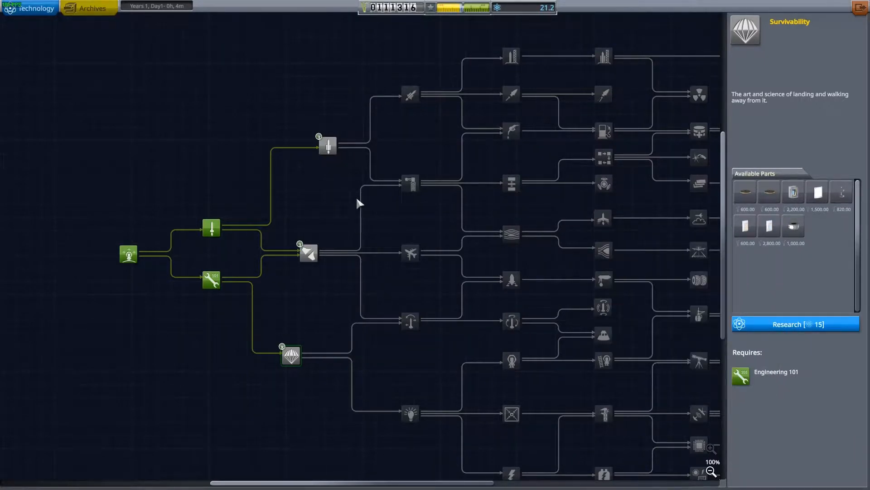
pyautogui.click(312, 253)
pyautogui.moveTo(793, 194)
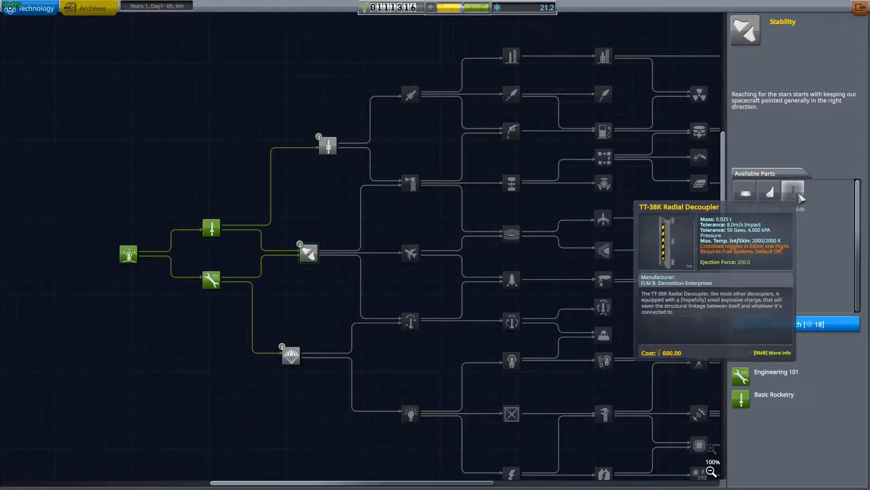
pyautogui.click(210, 280)
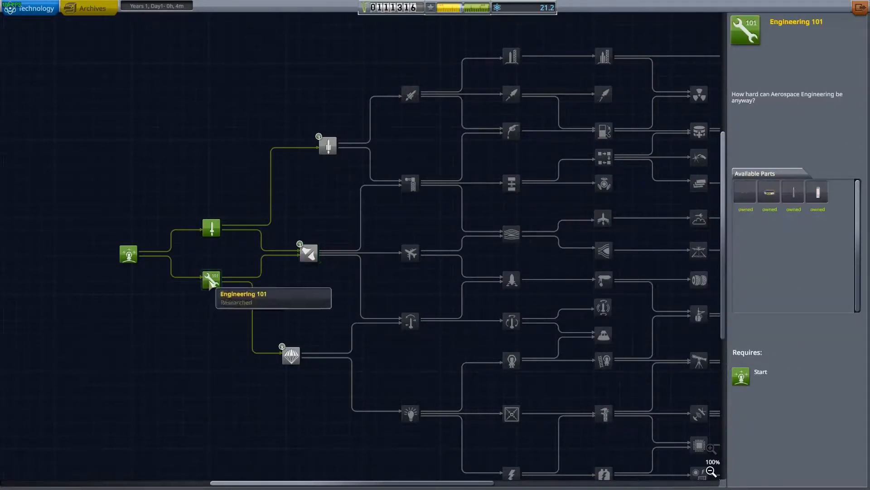
pyautogui.click(308, 253)
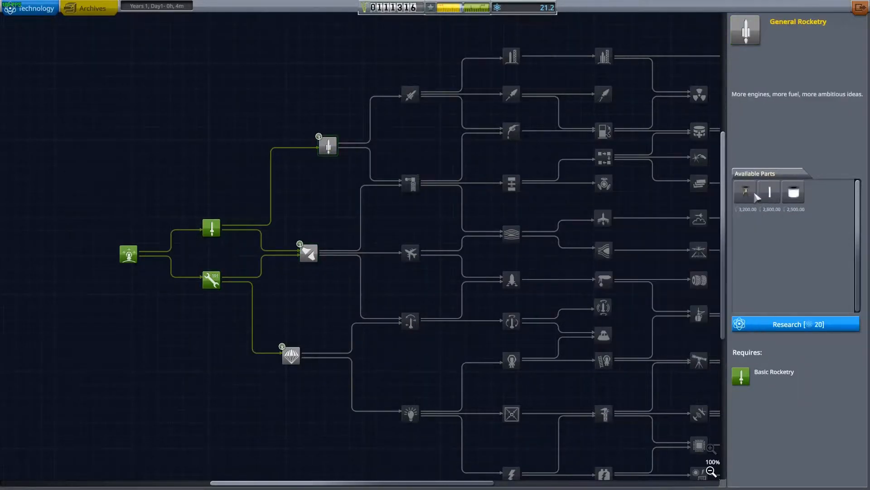
pyautogui.click(308, 252)
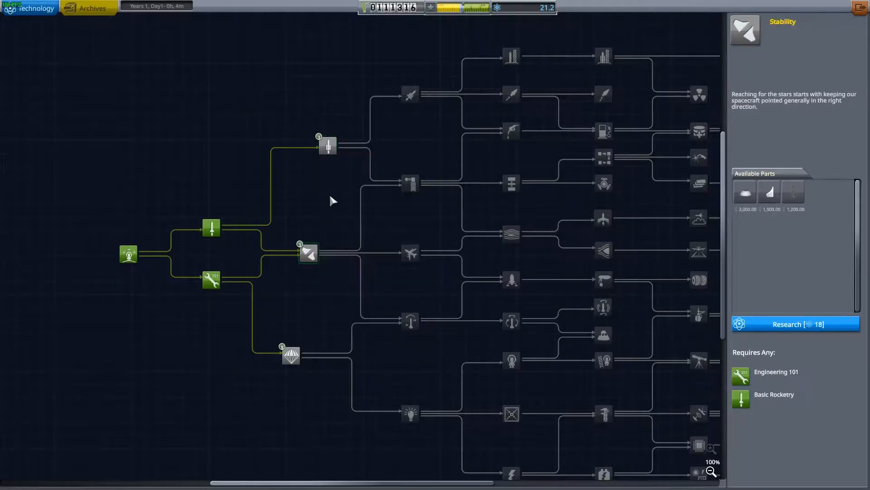
pyautogui.click(327, 148)
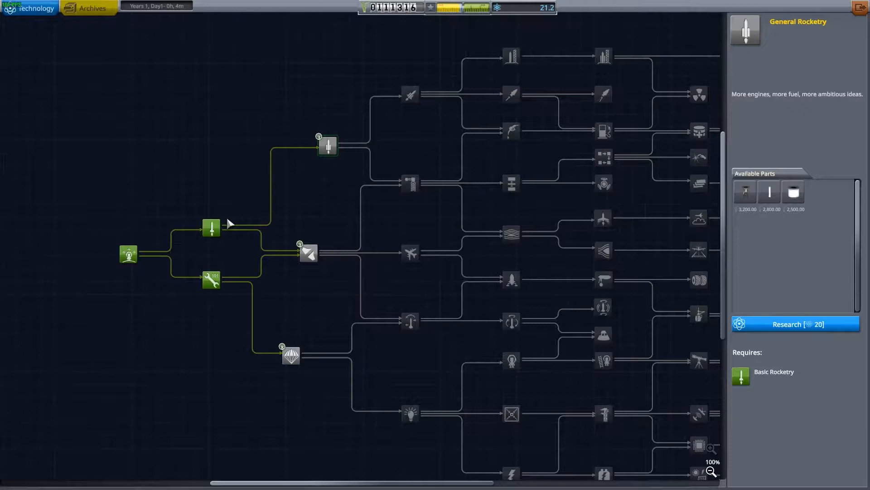
pyautogui.click(309, 254)
pyautogui.click(328, 145)
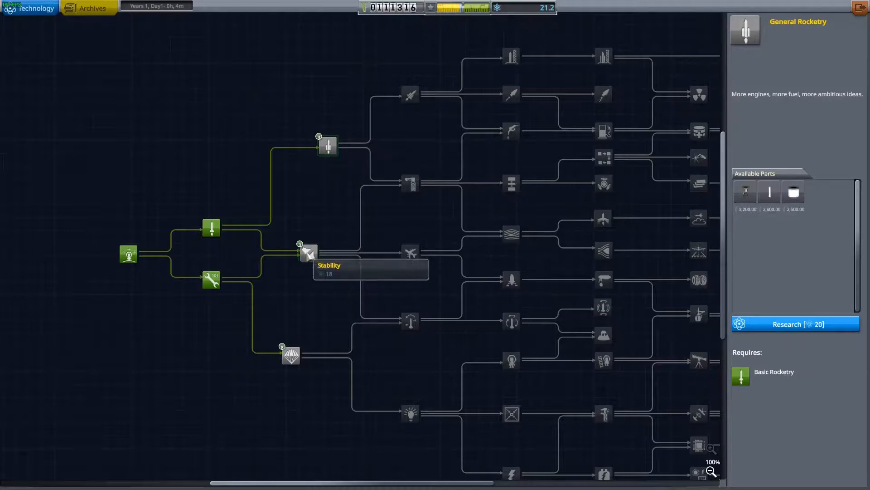
pyautogui.click(308, 252)
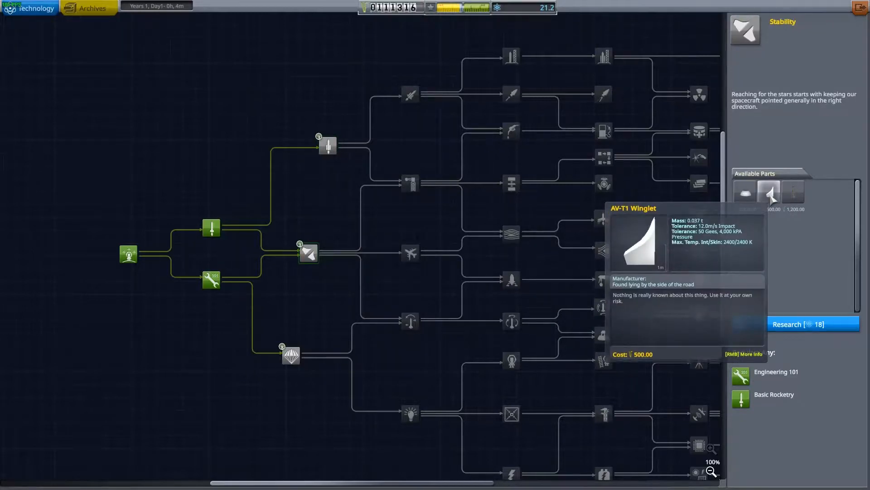
# Research General Rocketry for 20 science, then go to Mission Control's contract list.
pyautogui.click(329, 150)
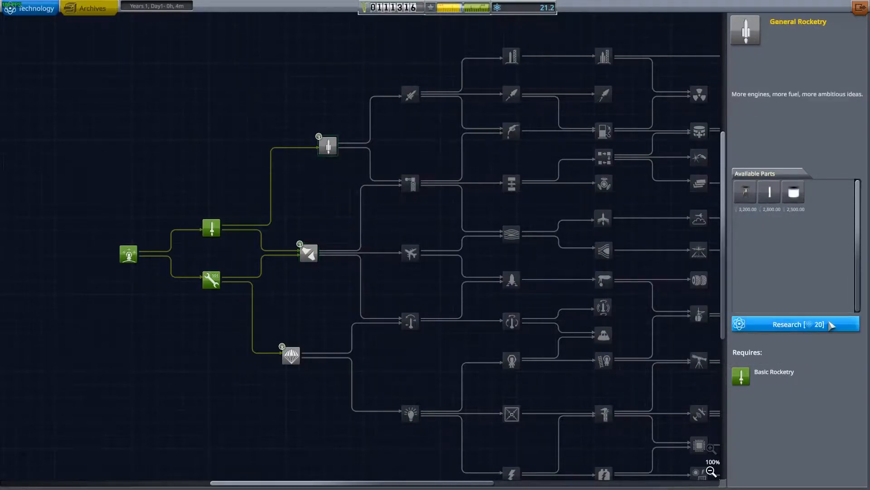
pyautogui.click(820, 327)
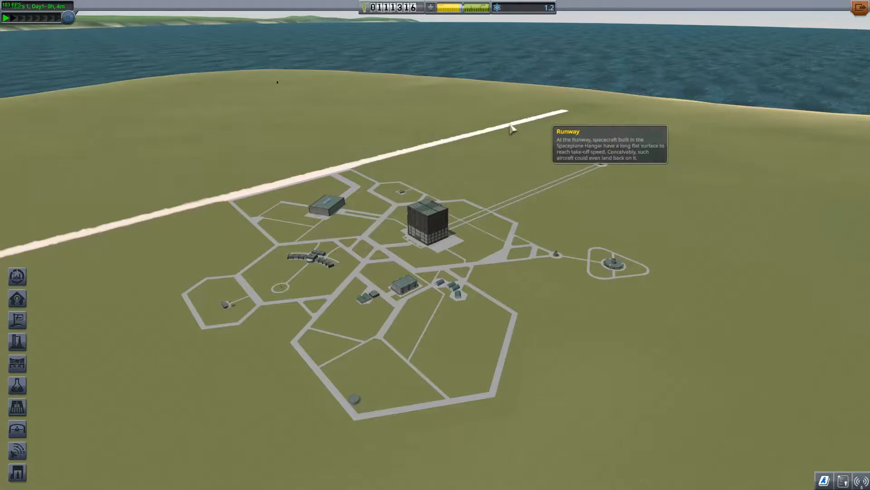
pyautogui.click(398, 189)
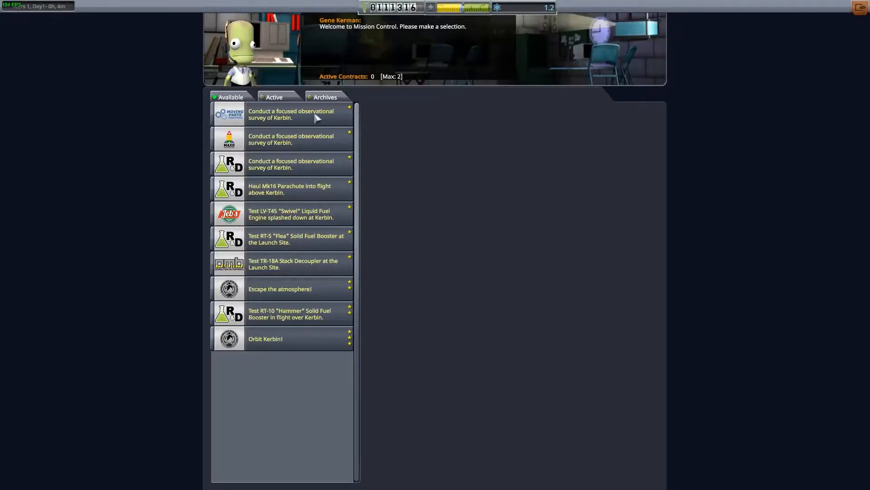
# Review the offered contracts and accept Escape the atmosphere!
pyautogui.click(270, 98)
pyautogui.click(246, 99)
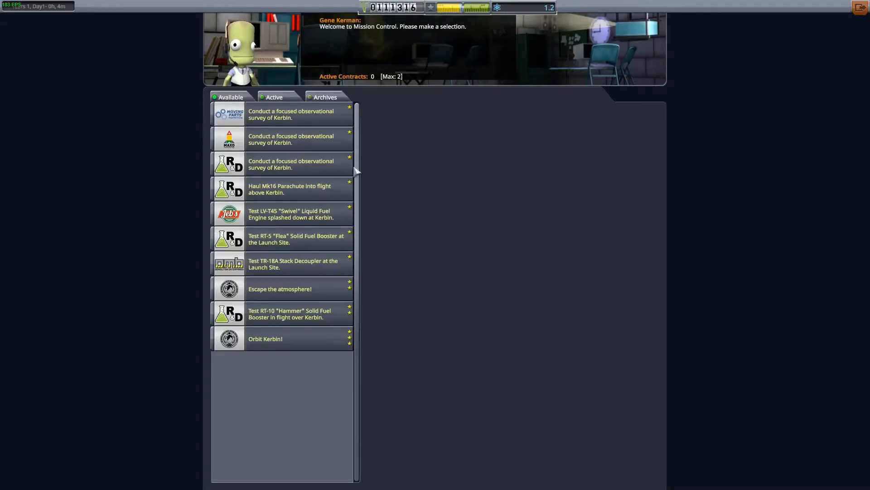
pyautogui.click(302, 117)
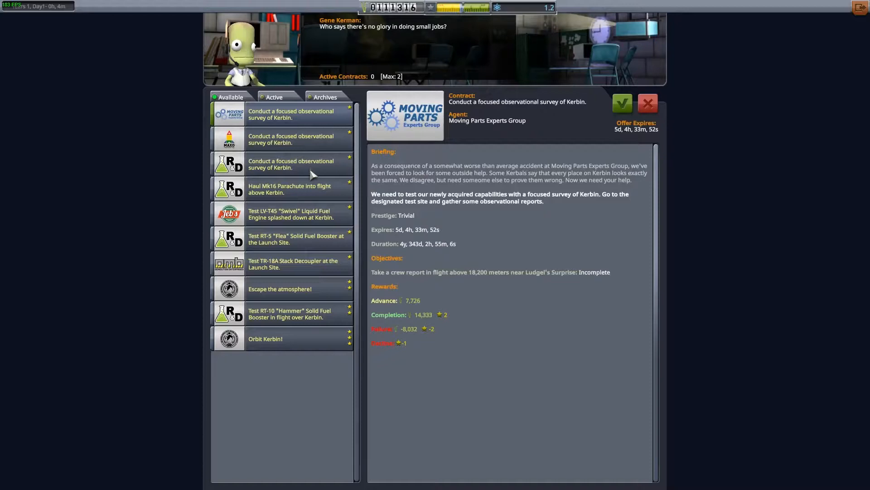
pyautogui.click(302, 245)
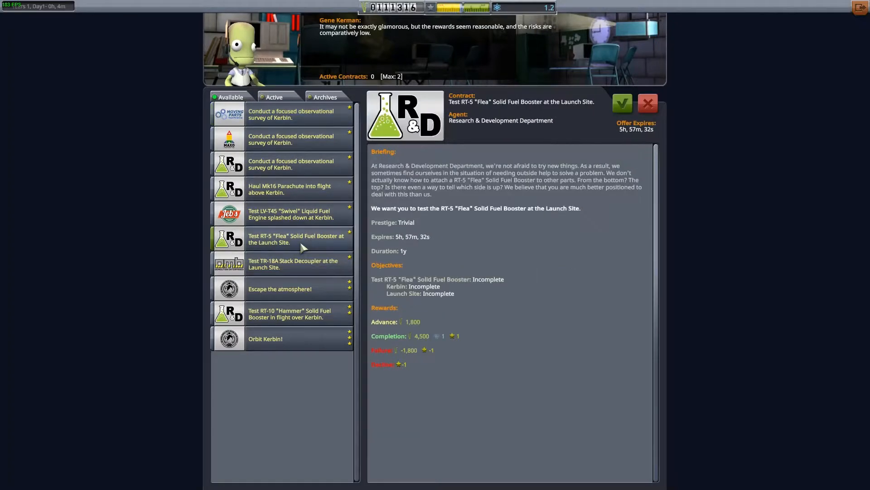
pyautogui.click(305, 290)
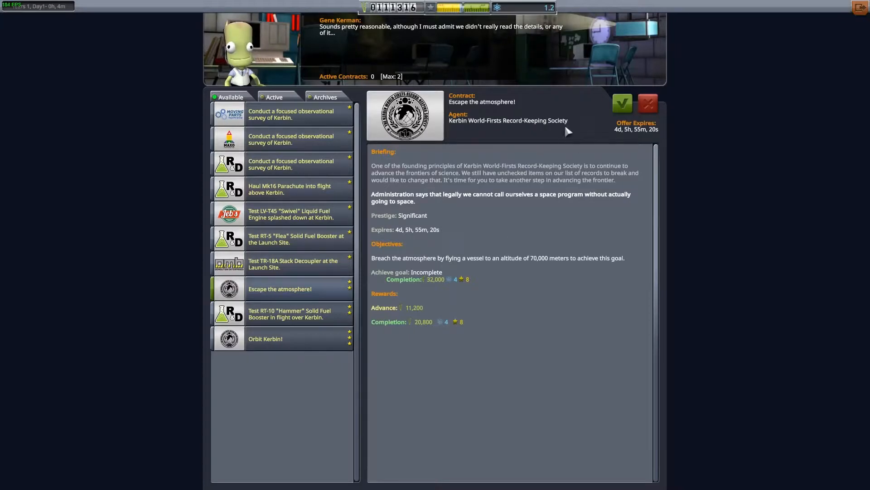
pyautogui.click(622, 103)
# Browse the remaining contract offers and accept Orbit Kerbin!
pyautogui.click(304, 315)
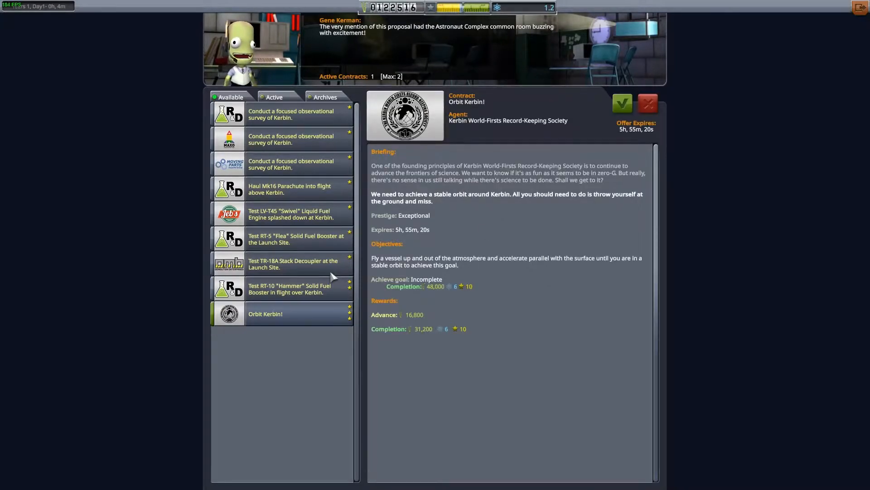
pyautogui.click(302, 269)
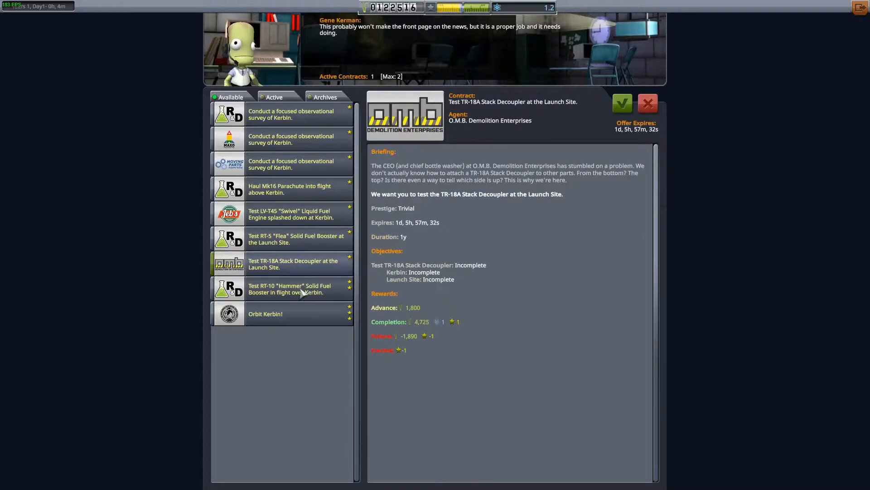
pyautogui.click(318, 291)
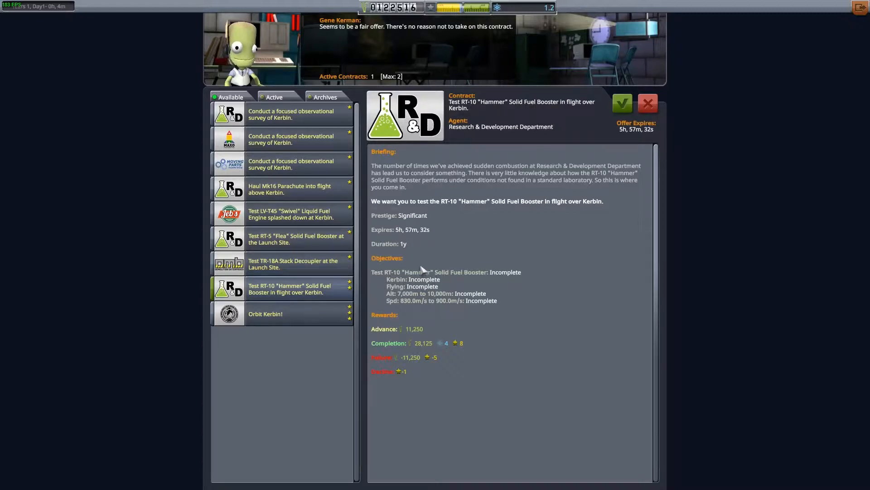
pyautogui.click(287, 193)
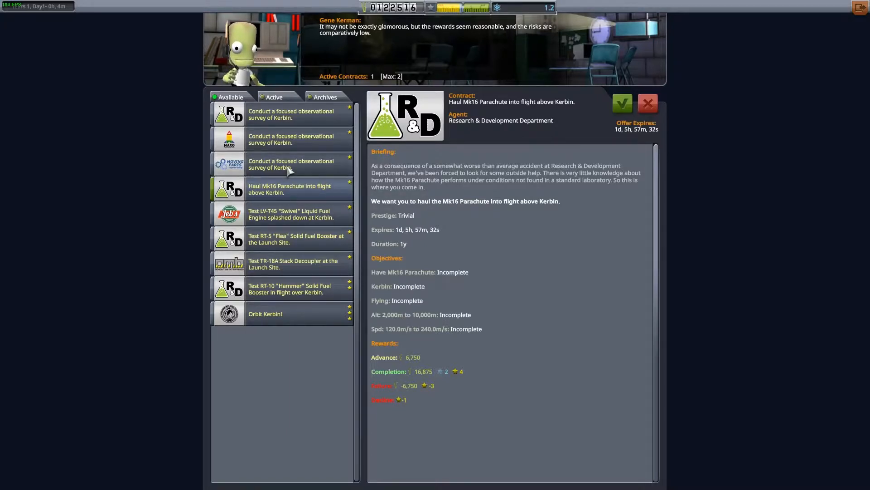
pyautogui.click(298, 199)
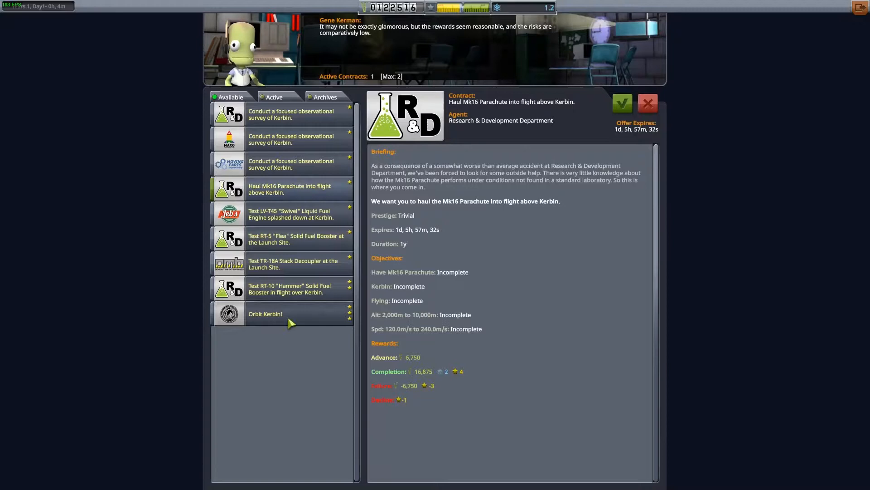
pyautogui.click(289, 319)
pyautogui.click(622, 103)
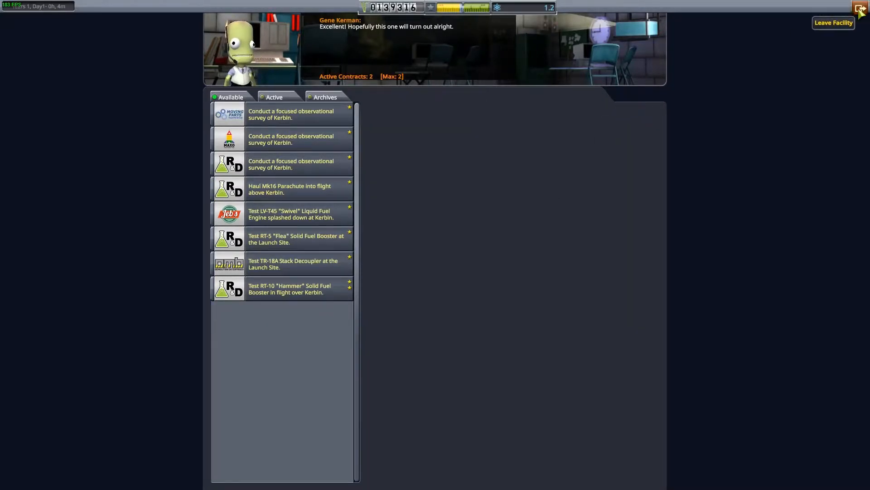
# Leave Mission Control, check the active contracts list and enter the Vehicle Assembly Building.
pyautogui.click(860, 9)
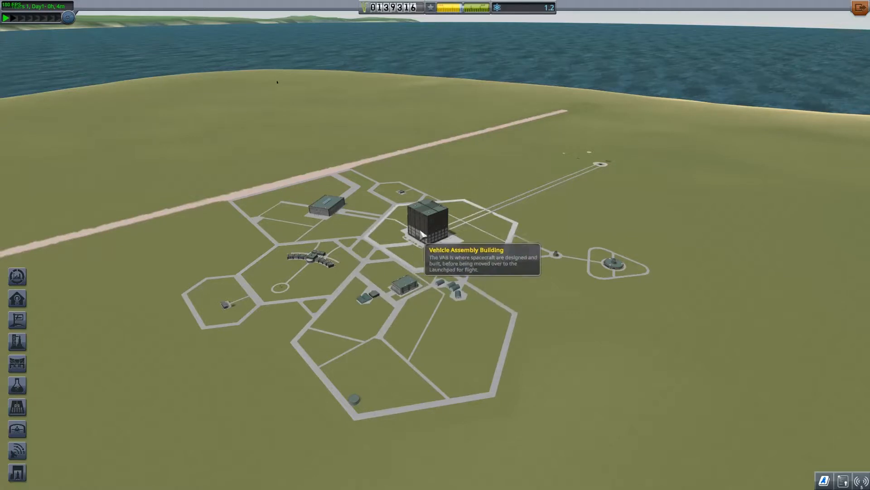
pyautogui.click(844, 480)
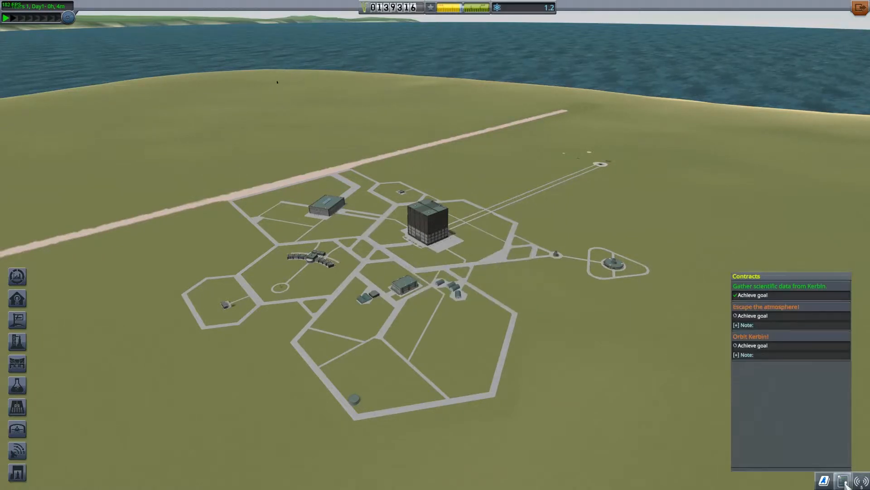
pyautogui.click(433, 218)
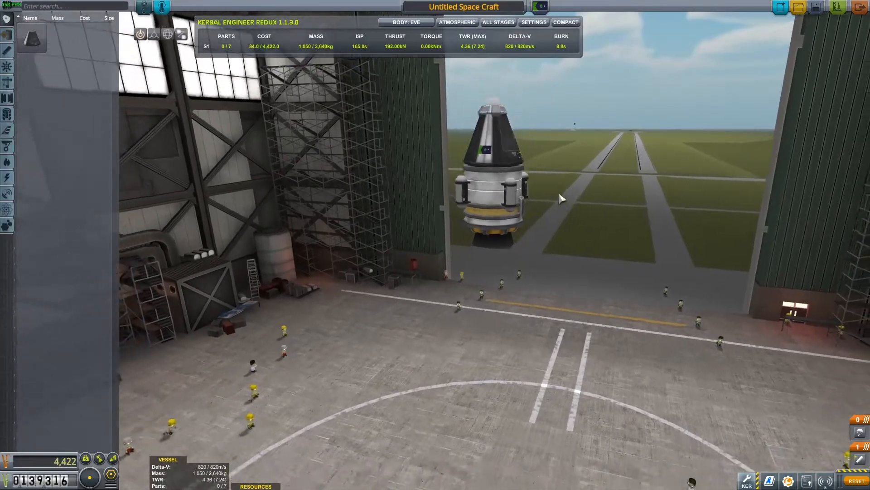
pyautogui.scroll(2, 559, 204)
pyautogui.scroll(3, 561, 234)
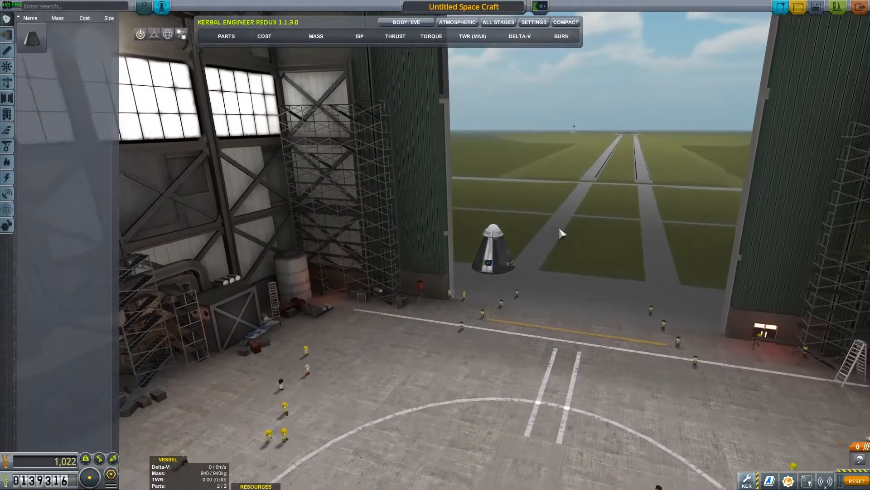
# Attach three Mystery Goo containment units around the capsule from the Science category.
pyautogui.moveTo(567, 227); pyautogui.dragTo(385, 223)
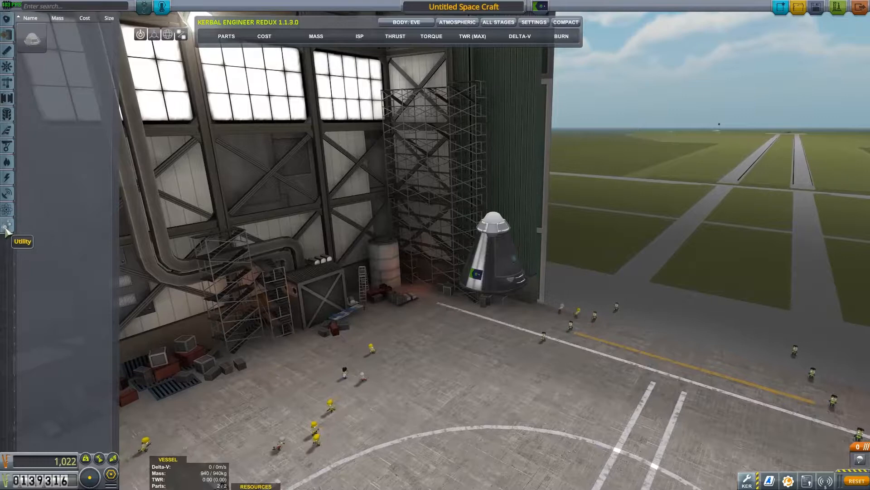
pyautogui.click(7, 229)
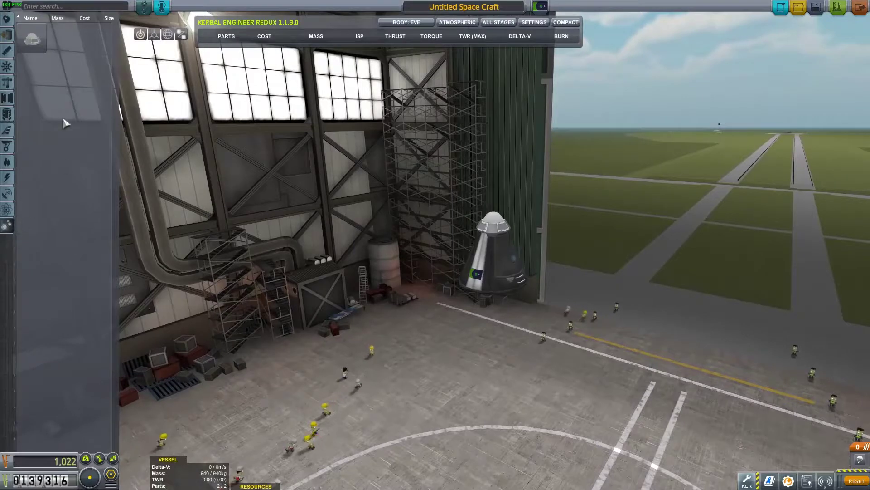
pyautogui.click(6, 210)
pyautogui.moveTo(290, 143); pyautogui.dragTo(124, 114)
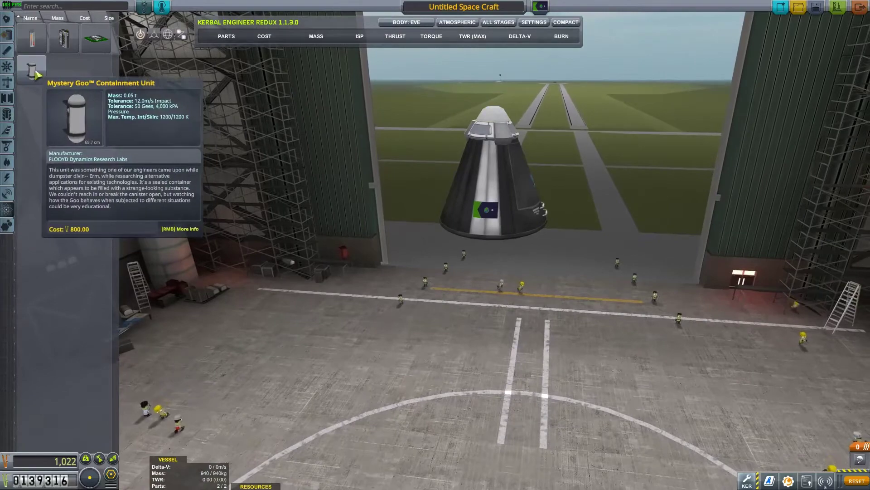
pyautogui.click(32, 71)
pyautogui.click(485, 190)
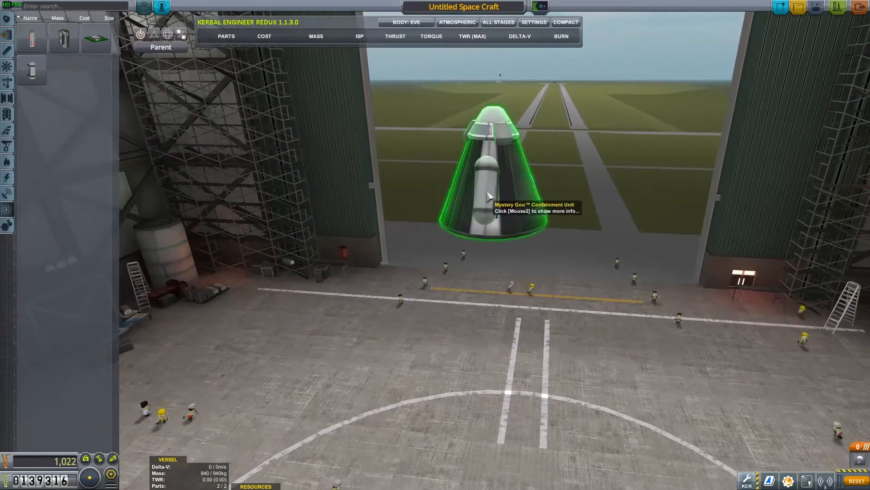
pyautogui.click(486, 190)
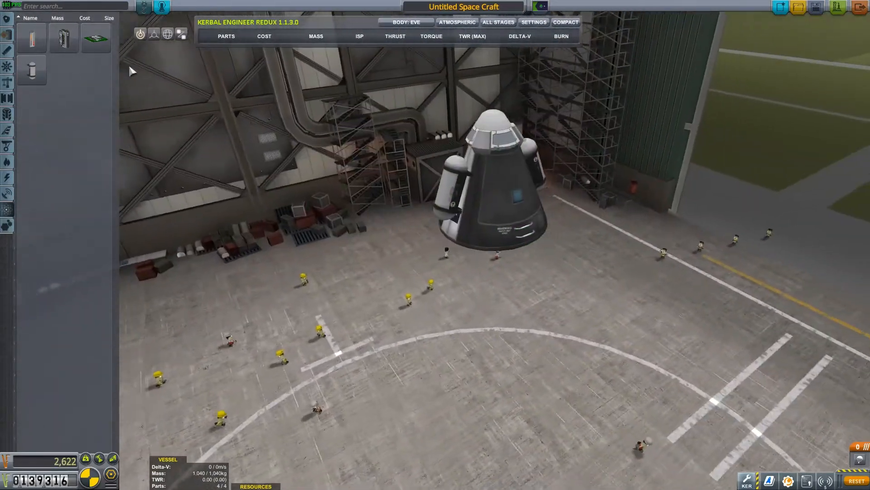
# Attach four 2HOT Thermometers to the capsule, bringing the craft to eight parts.
pyautogui.click(32, 39)
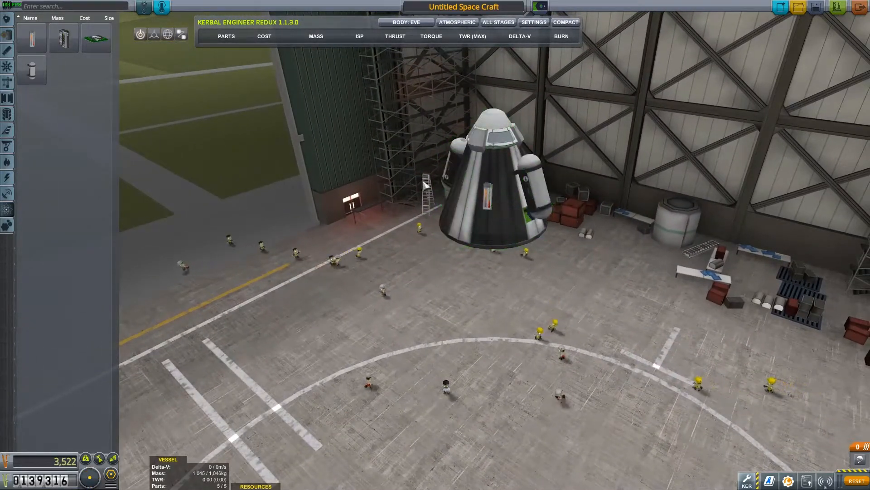
pyautogui.click(488, 171)
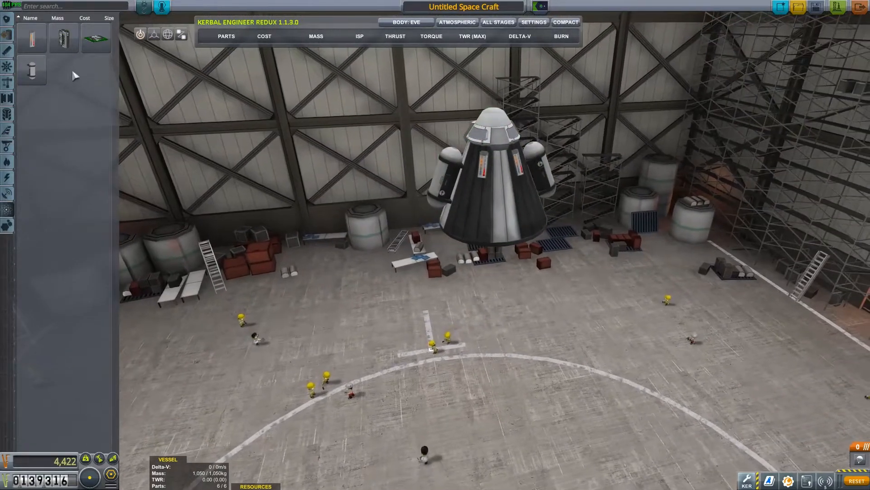
pyautogui.click(32, 40)
pyautogui.click(472, 206)
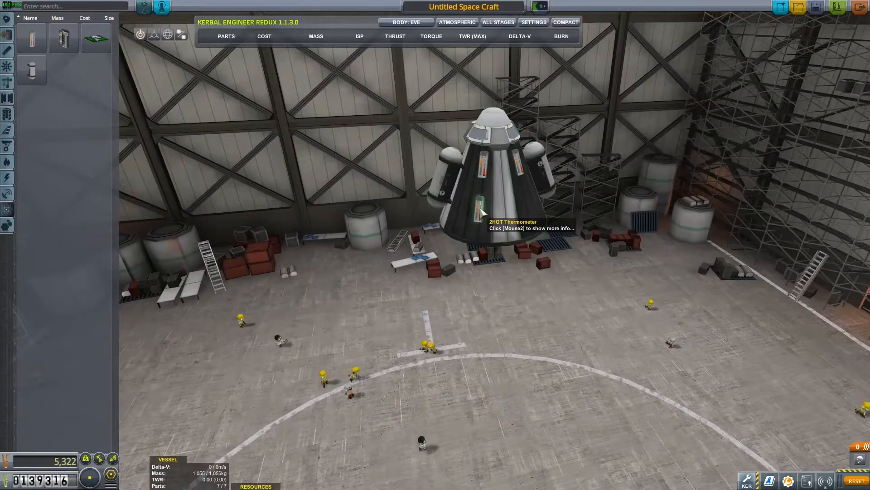
pyautogui.click(524, 203)
pyautogui.click(524, 202)
pyautogui.moveTo(562, 196); pyautogui.dragTo(337, 162)
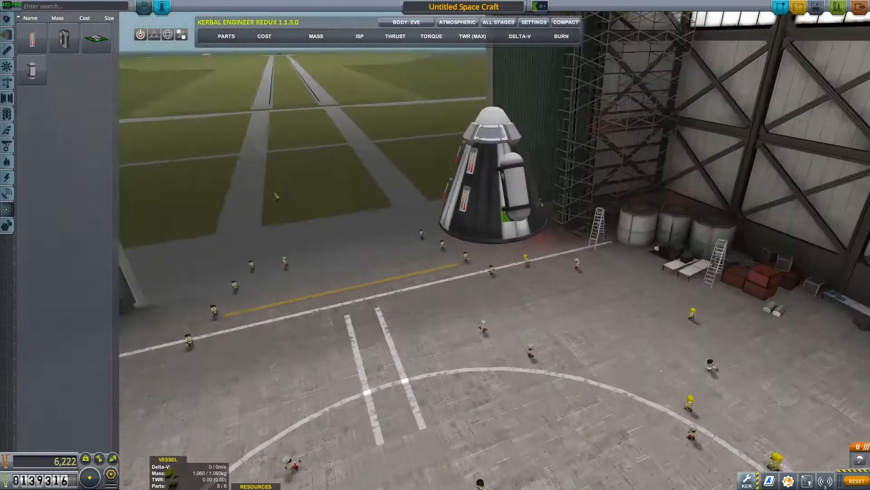
pyautogui.scroll(-3, 338, 162)
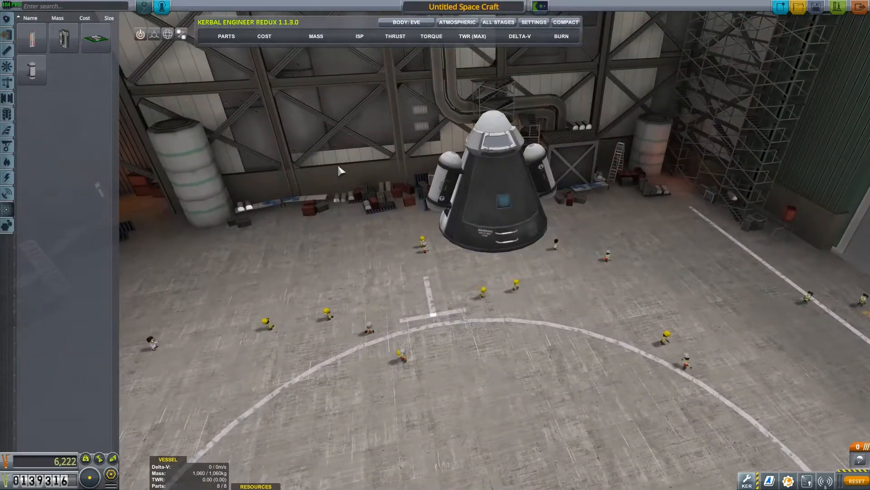
pyautogui.scroll(-3, 315, 136)
# Fit a TR-18A Stack Decoupler directly under the capsule.
pyautogui.click(7, 98)
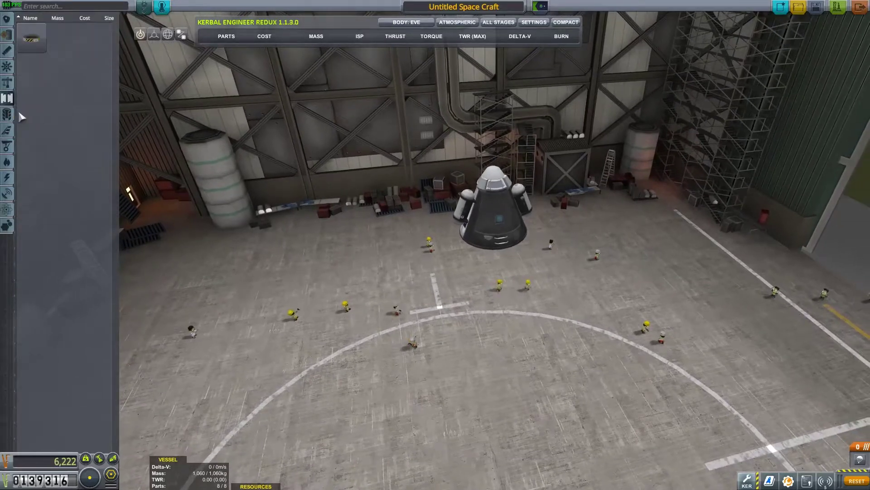
pyautogui.click(32, 39)
pyautogui.click(485, 251)
pyautogui.scroll(-5, 485, 251)
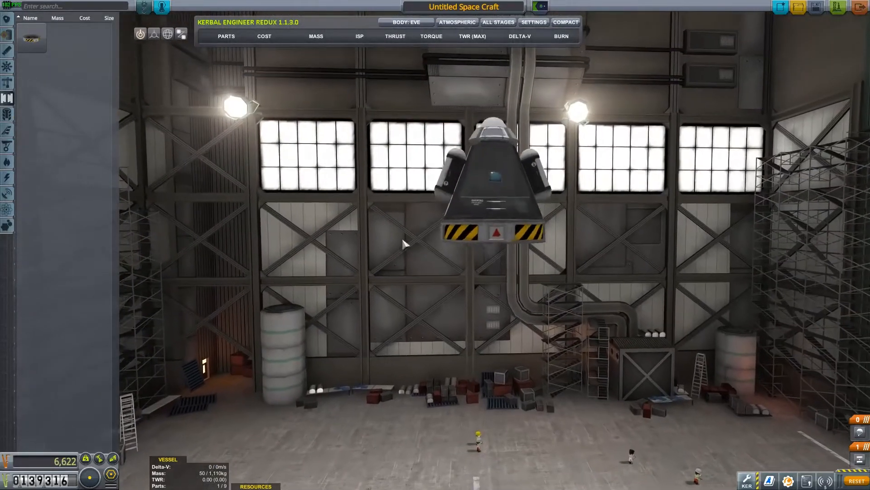
pyautogui.click(473, 276)
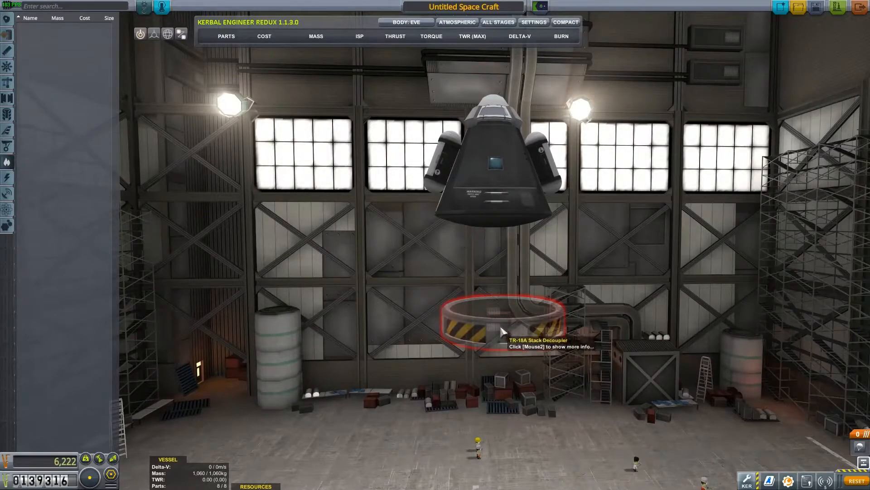
pyautogui.click(485, 233)
pyautogui.scroll(-5, 486, 233)
# Stack FL-T200 fuel tanks beneath the capsule, removing surplus bottom tanks.
pyautogui.click(7, 35)
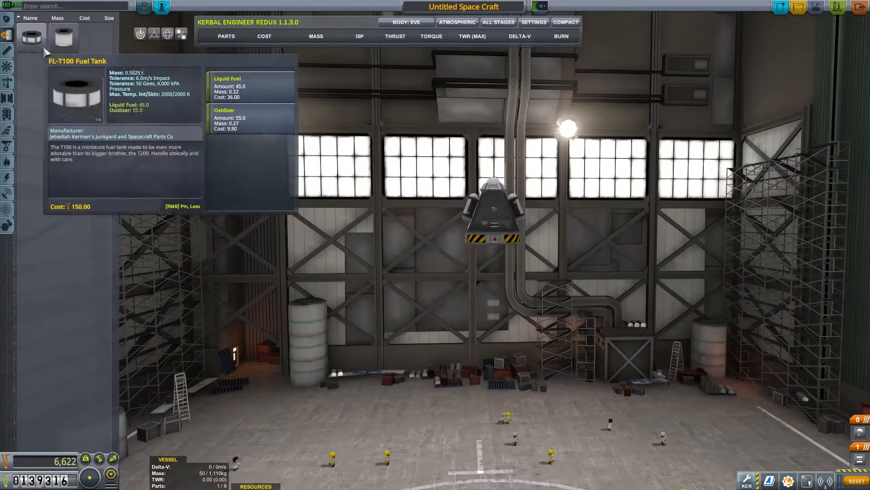
pyautogui.click(63, 37)
pyautogui.click(506, 314)
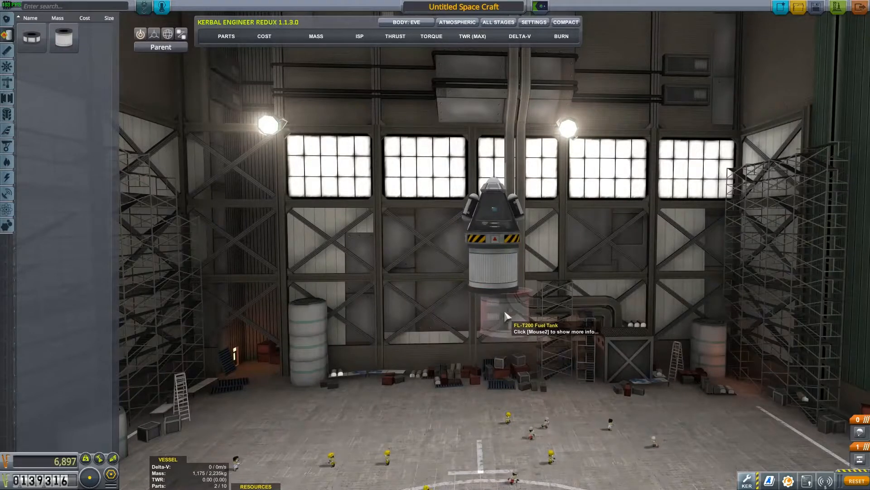
pyautogui.click(507, 357)
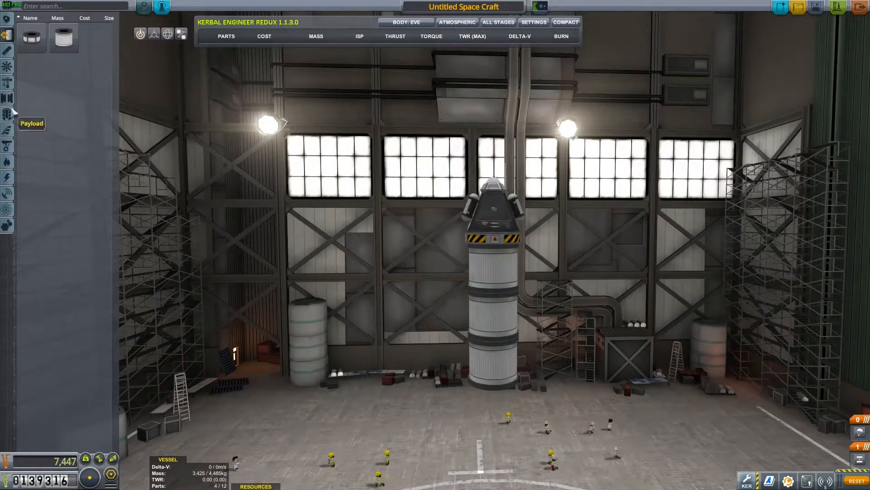
pyautogui.click(7, 99)
pyautogui.scroll(-3, 408, 202)
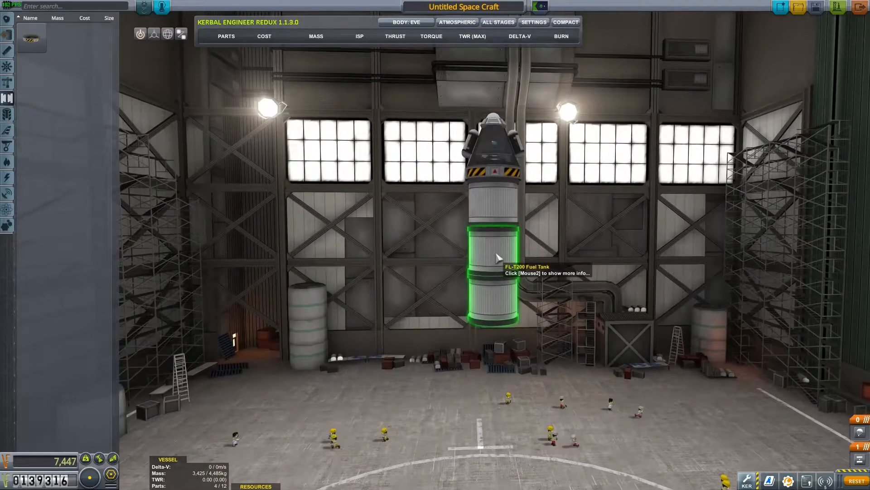
pyautogui.click(500, 269)
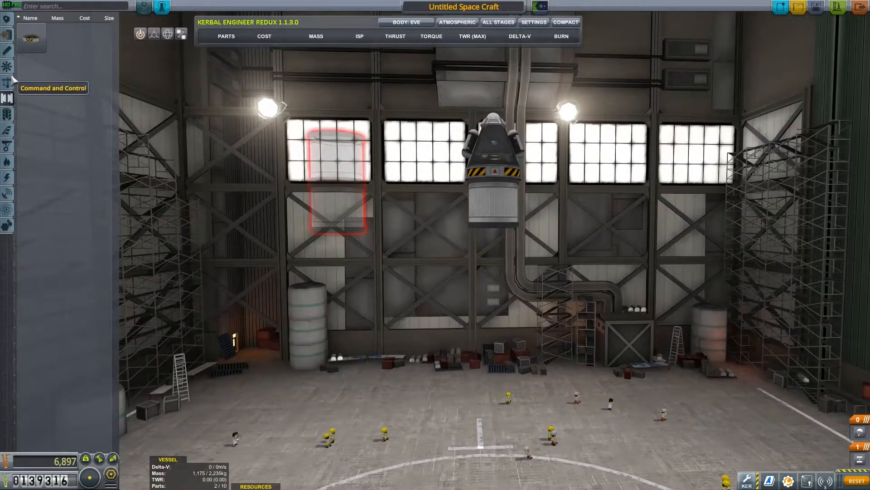
pyautogui.click(8, 35)
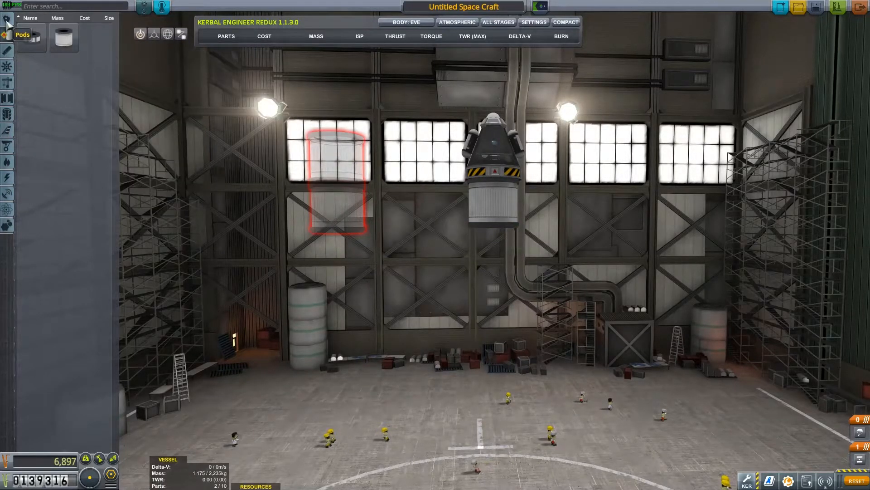
pyautogui.click(8, 52)
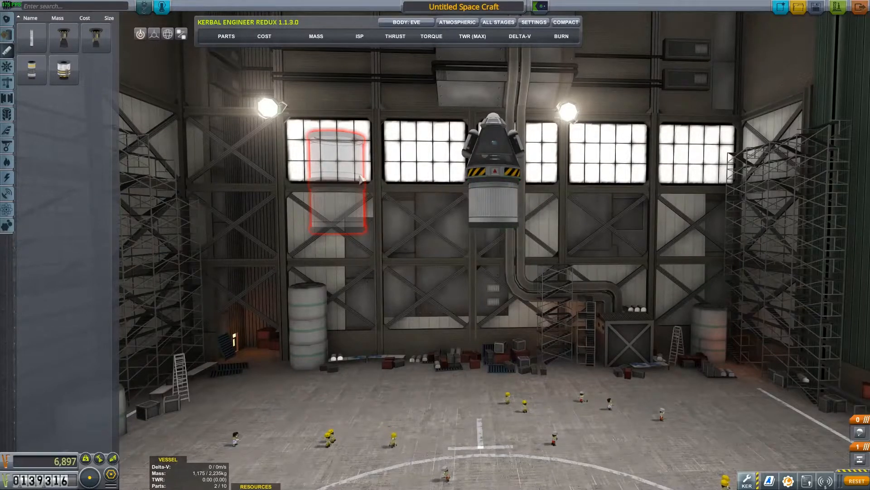
pyautogui.click(492, 243)
pyautogui.click(490, 292)
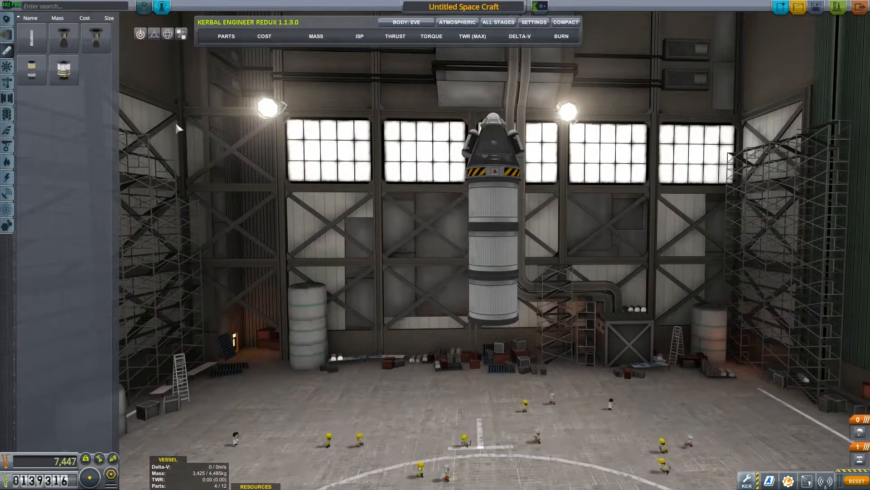
pyautogui.click(494, 302)
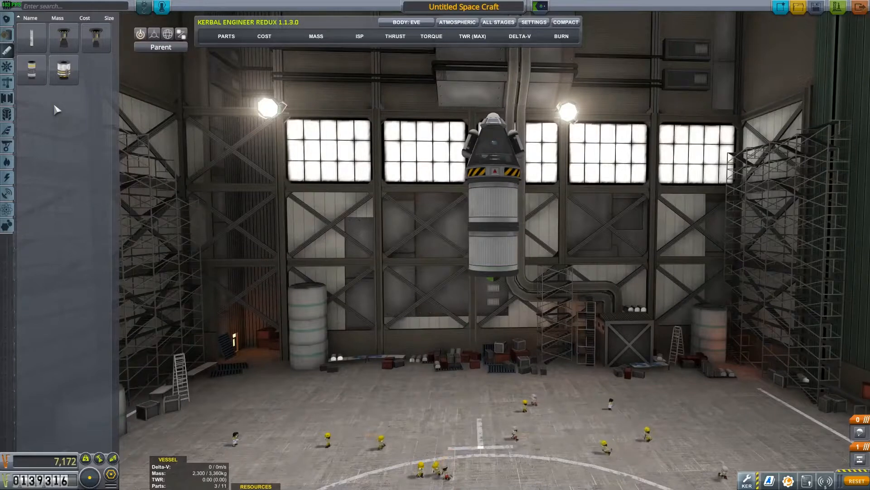
pyautogui.moveTo(64, 38)
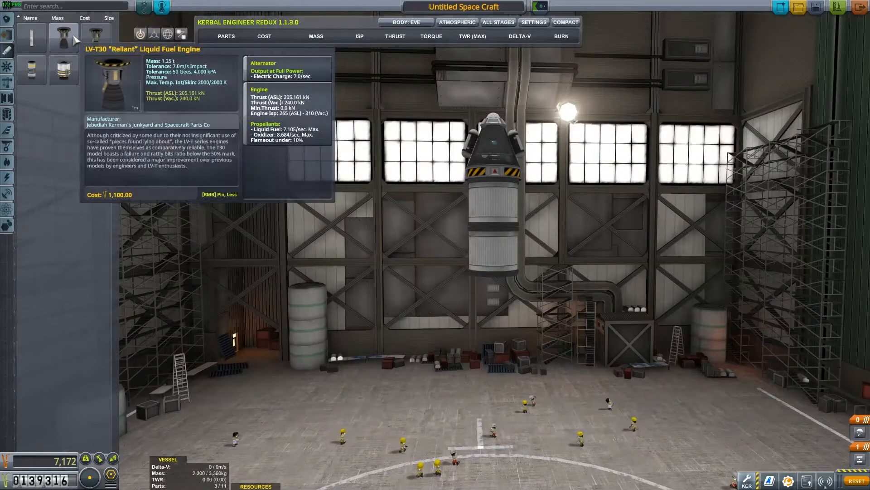
# Add an LV-T30 engine under the tanks with a TR-18A decoupler beneath it.
pyautogui.click(76, 41)
pyautogui.click(497, 300)
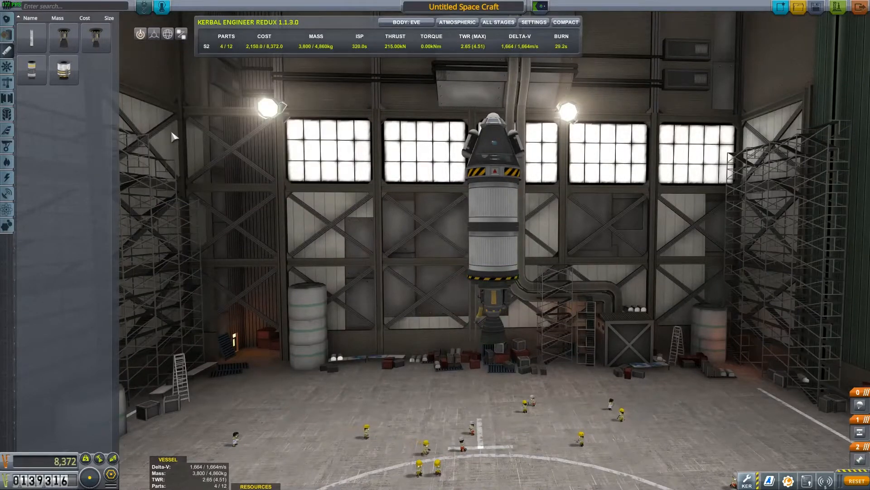
pyautogui.click(8, 99)
pyautogui.click(30, 39)
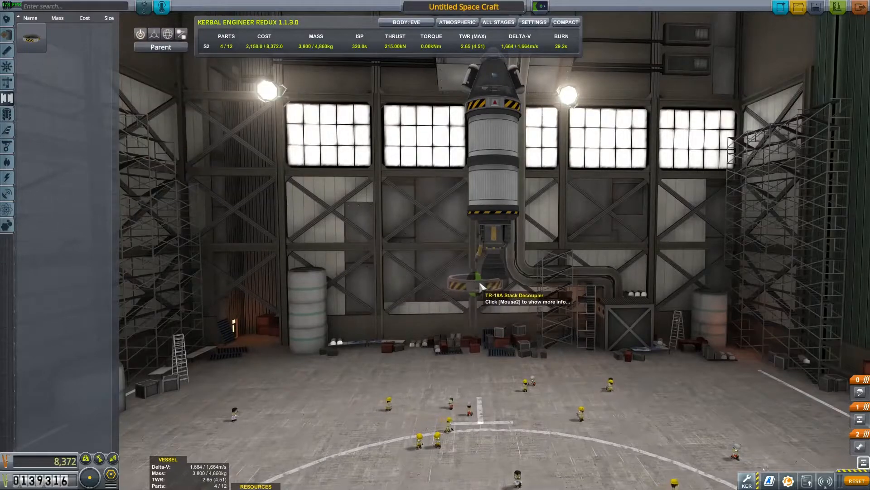
pyautogui.click(452, 275)
pyautogui.scroll(3, 452, 275)
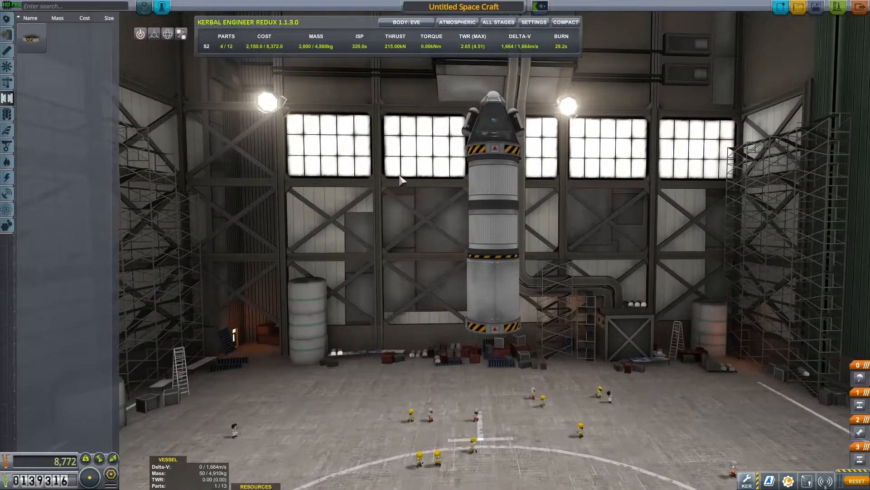
pyautogui.moveTo(389, 175); pyautogui.dragTo(178, 130)
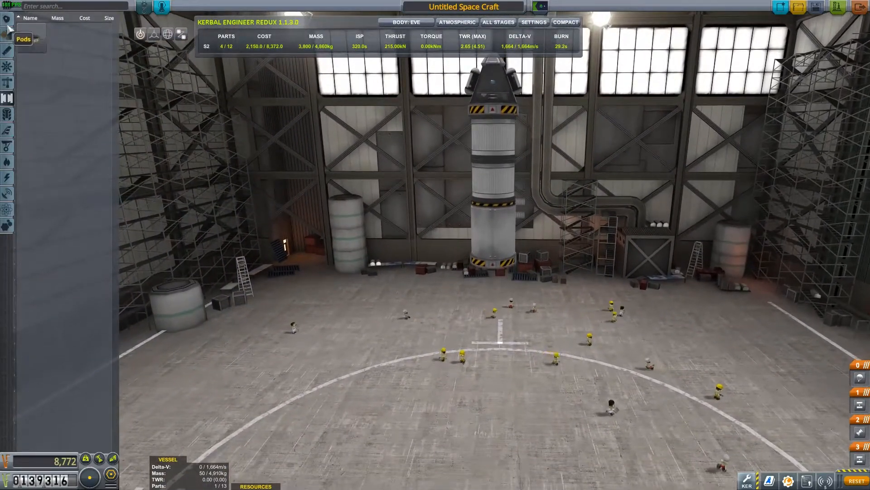
# Attach a Thumper solid booster below the decoupler and four Basic Fins around its base.
pyautogui.click(7, 52)
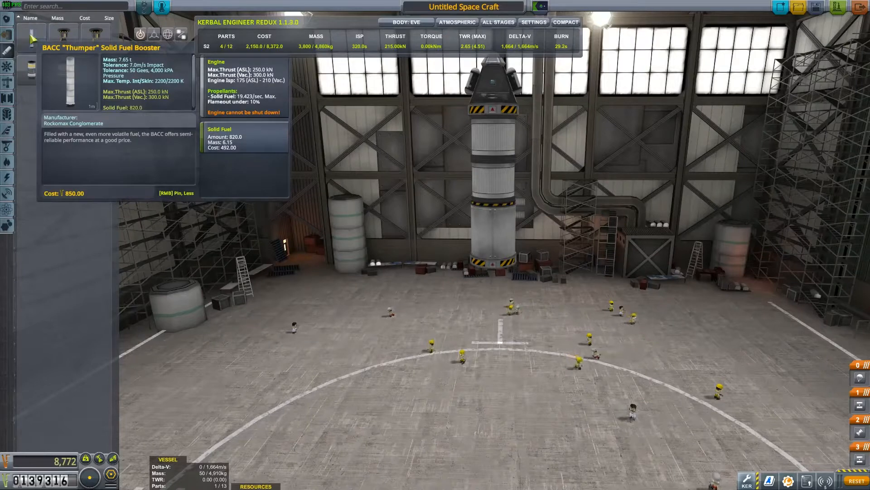
pyautogui.click(32, 37)
pyautogui.click(505, 359)
pyautogui.click(492, 386)
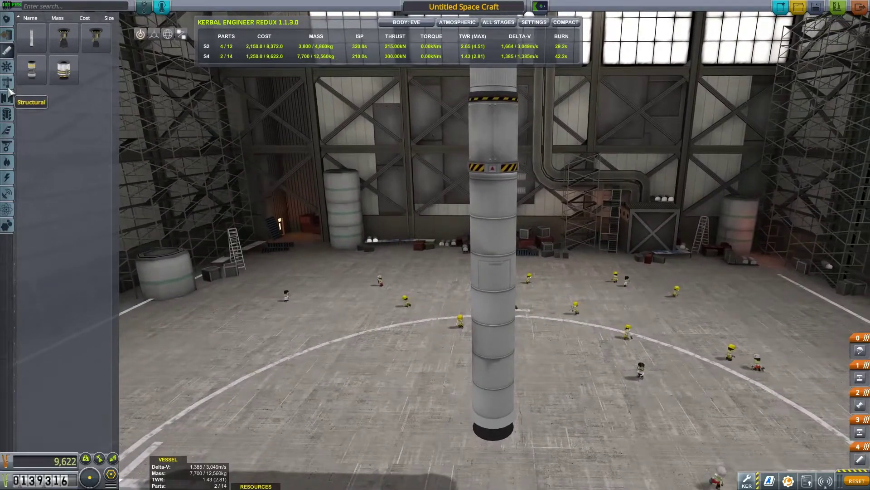
pyautogui.click(7, 129)
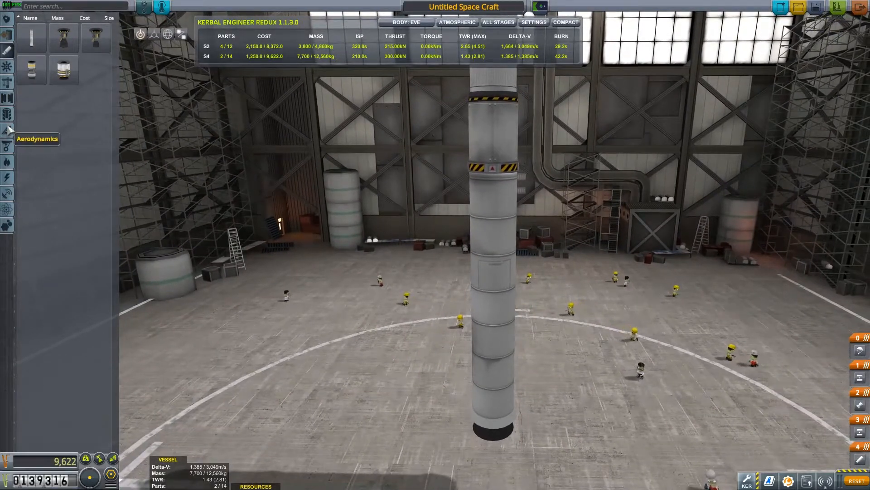
pyautogui.scroll(-3, 510, 340)
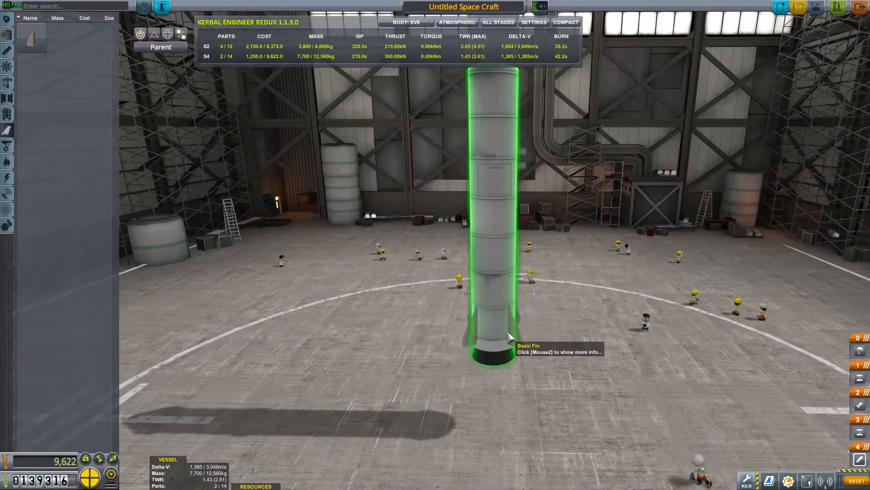
pyautogui.click(509, 338)
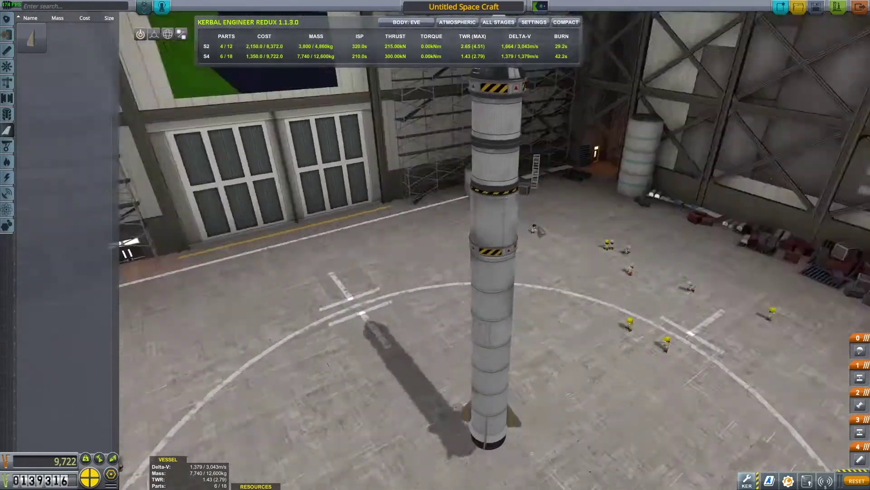
pyautogui.moveTo(566, 200); pyautogui.dragTo(558, 247)
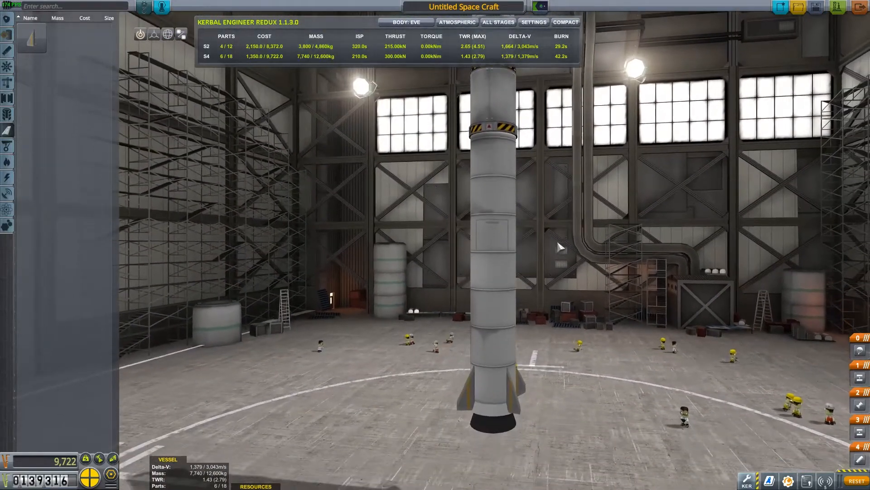
pyautogui.scroll(3, 557, 240)
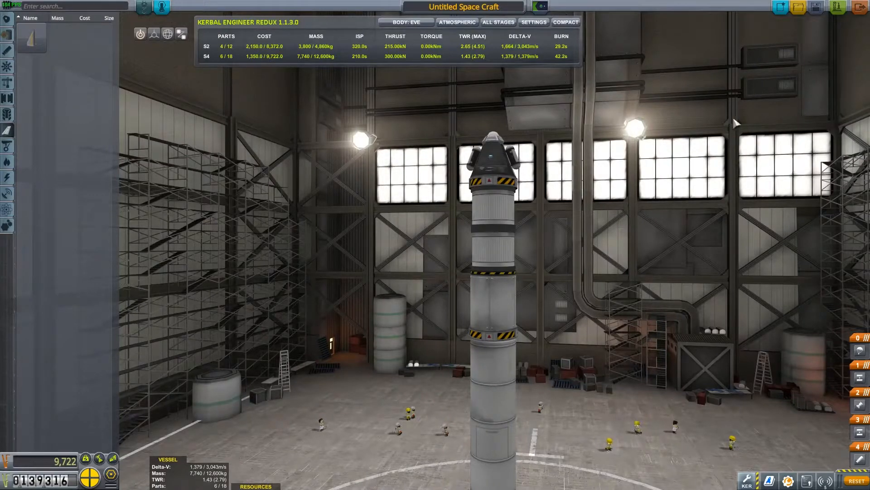
pyautogui.scroll(-2, 655, 110)
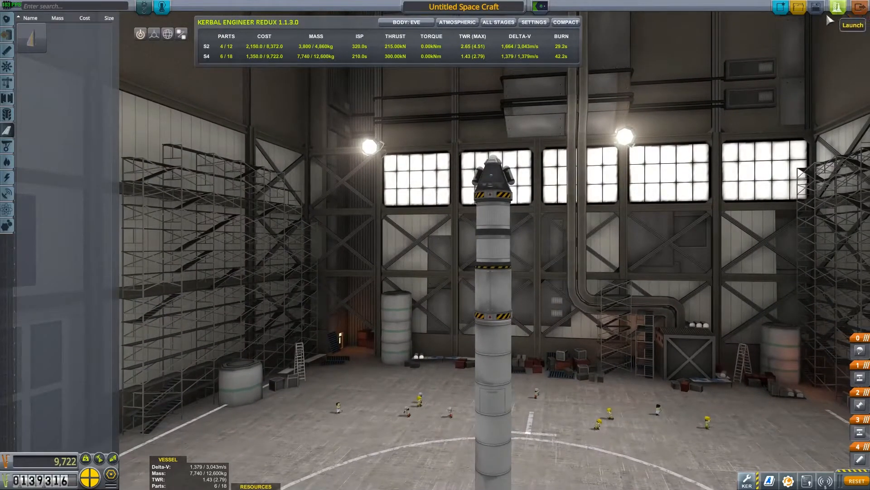
pyautogui.moveTo(826, 12); pyautogui.dragTo(519, 189)
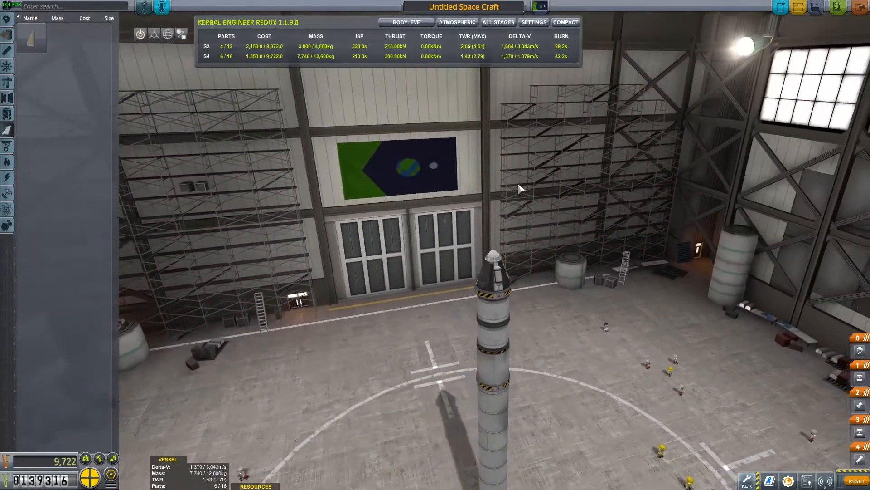
pyautogui.moveTo(519, 188); pyautogui.dragTo(840, 7)
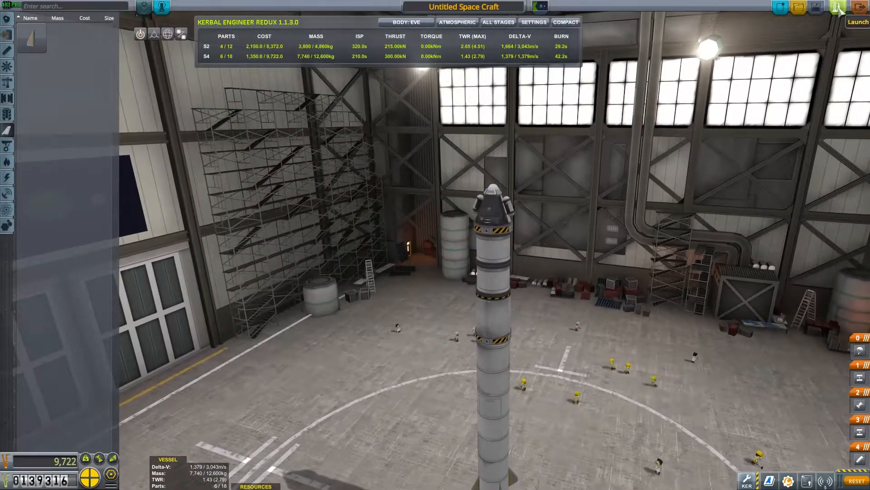
pyautogui.scroll(-3, 846, 431)
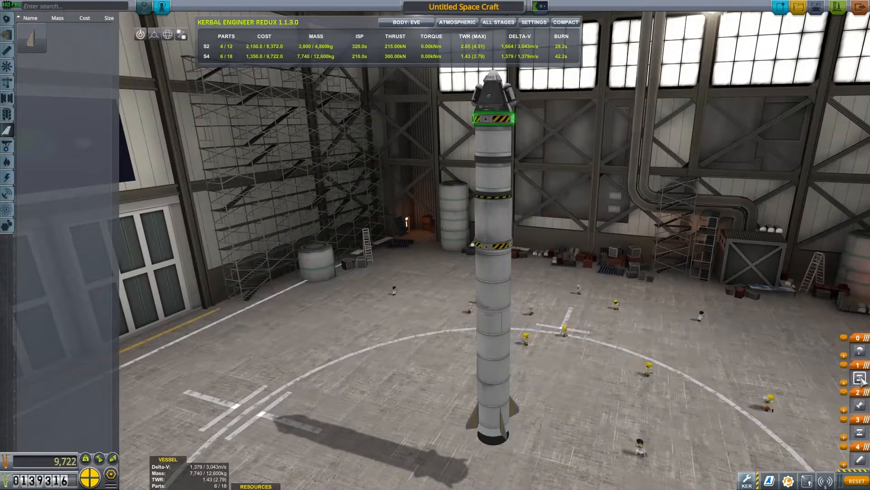
pyautogui.scroll(2, 850, 204)
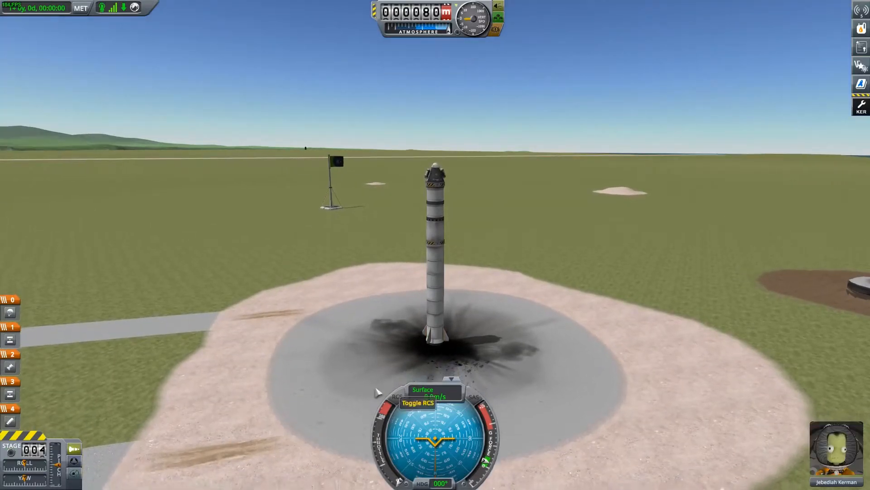
pyautogui.scroll(5, 379, 392)
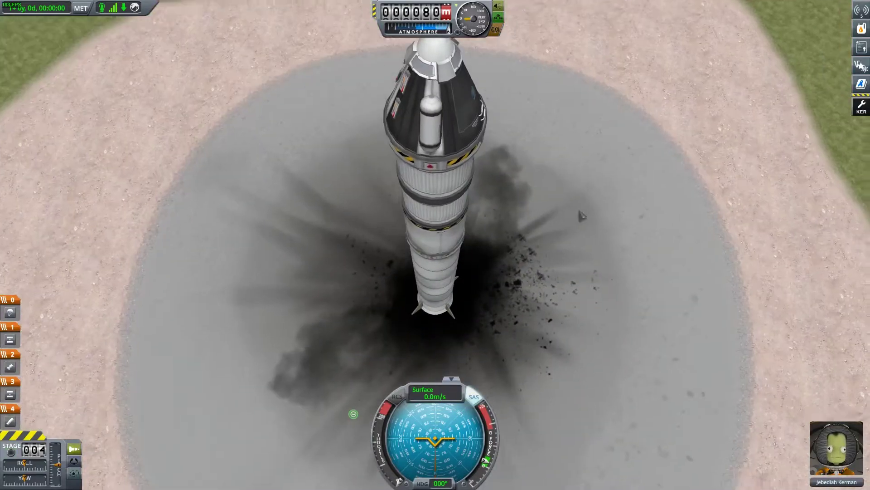
# Log a temperature reading from the 2HOT Thermometer on the pad and dismiss the results.
pyautogui.moveTo(578, 205); pyautogui.dragTo(509, 311)
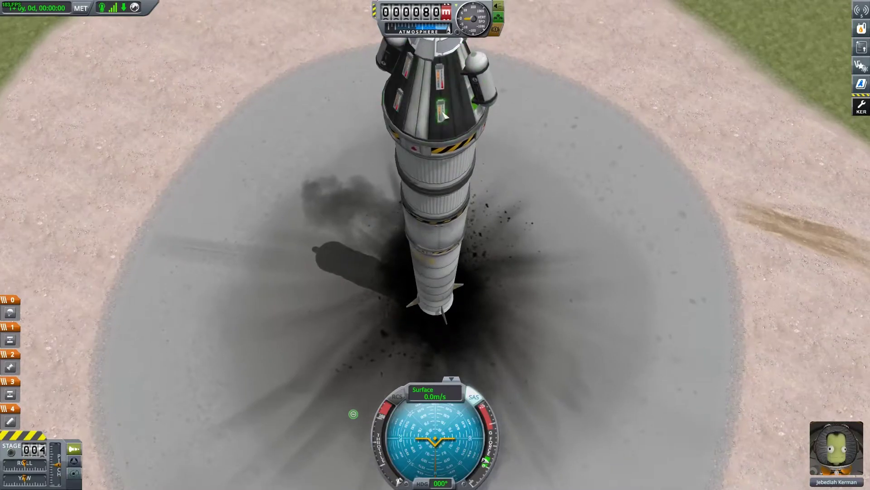
pyautogui.rightClick(400, 99)
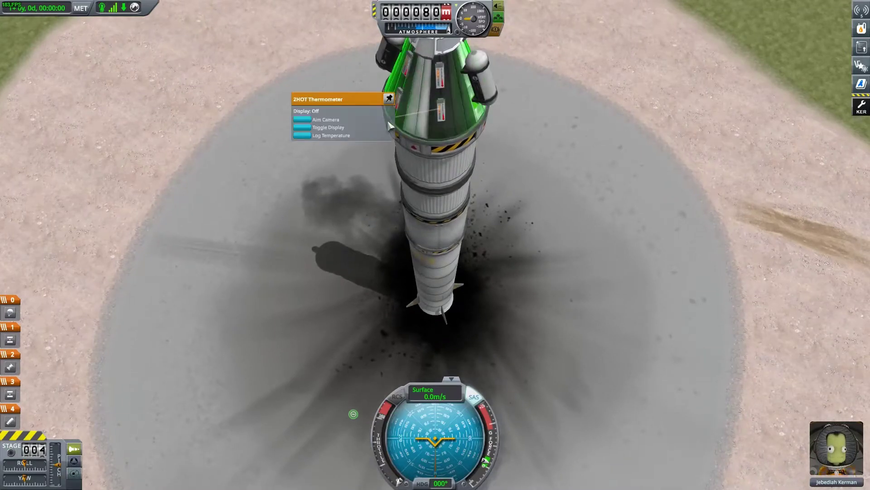
pyautogui.click(302, 135)
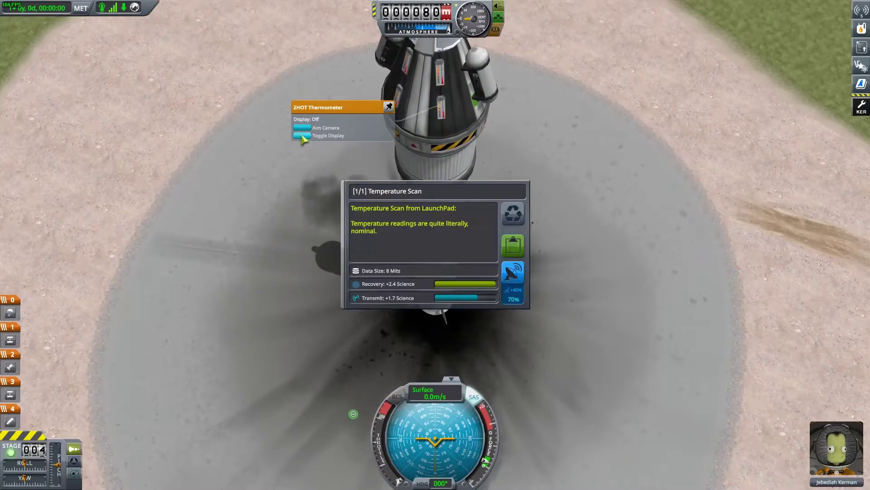
pyautogui.click(512, 246)
# Log the temperature again and keep the Temperature Scan data.
pyautogui.rightClick(402, 94)
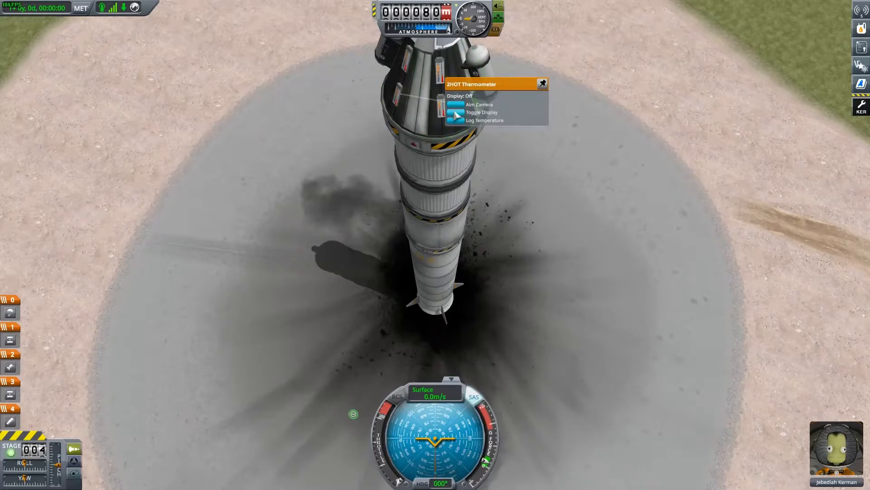
pyautogui.click(477, 119)
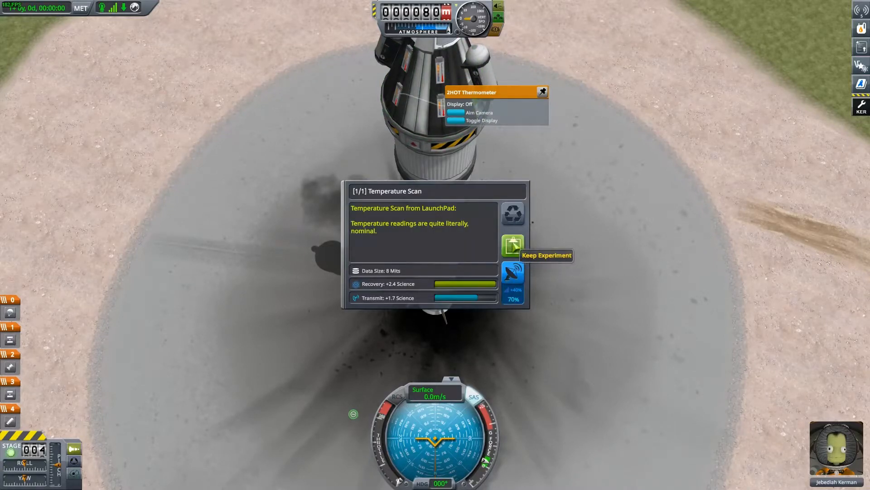
pyautogui.click(513, 246)
pyautogui.scroll(-5, 612, 119)
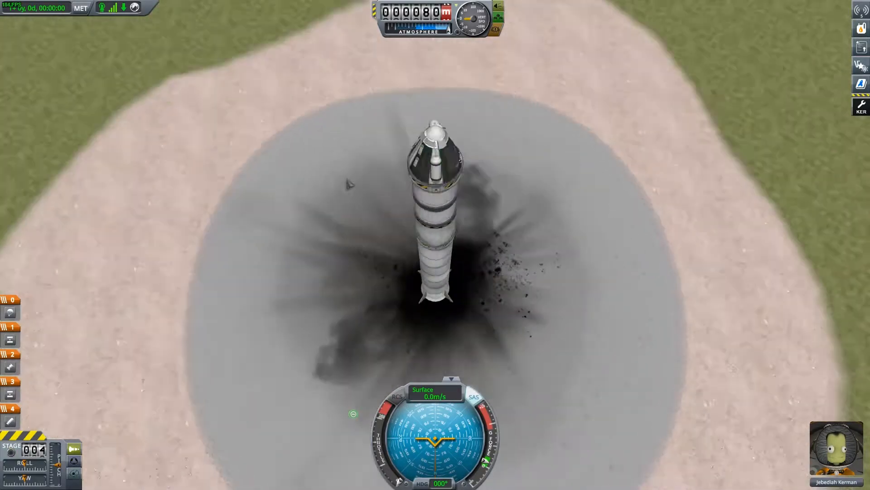
pyautogui.moveTo(348, 184); pyautogui.dragTo(475, 149)
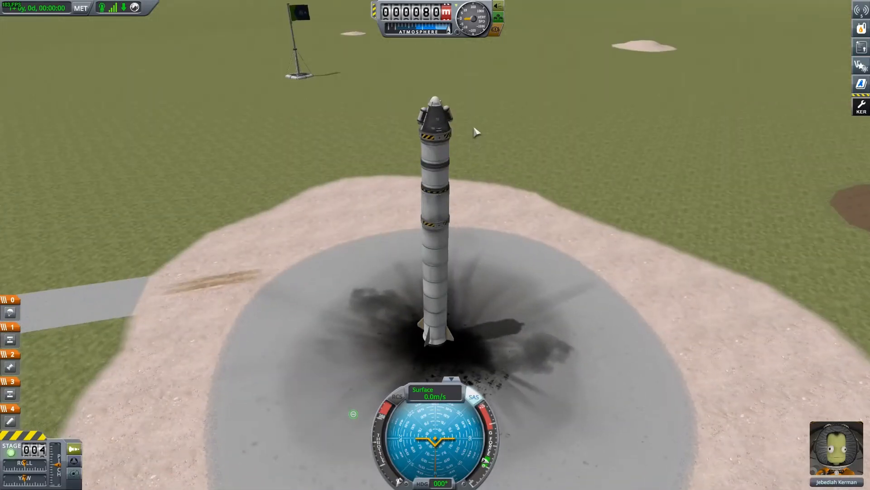
# Lift off, watch the climb through the lower atmosphere, then stage away the spent solid booster.
pyautogui.press('space')
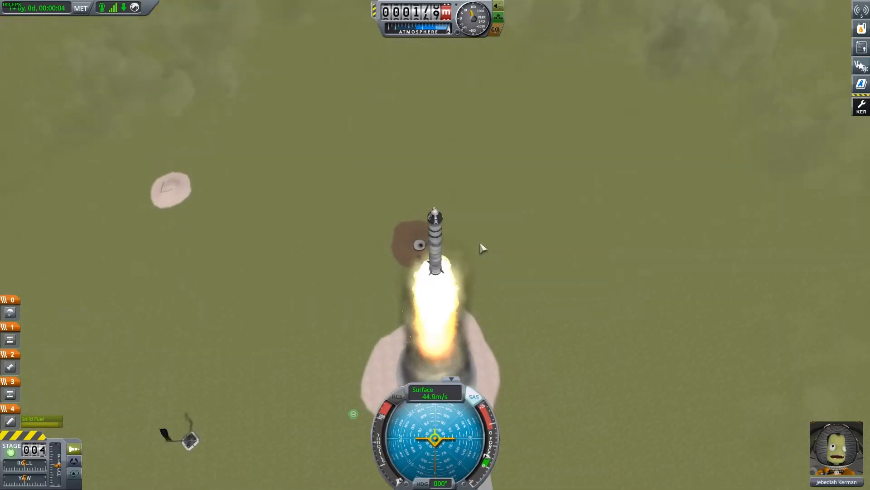
pyautogui.moveTo(388, 170); pyautogui.dragTo(453, 186)
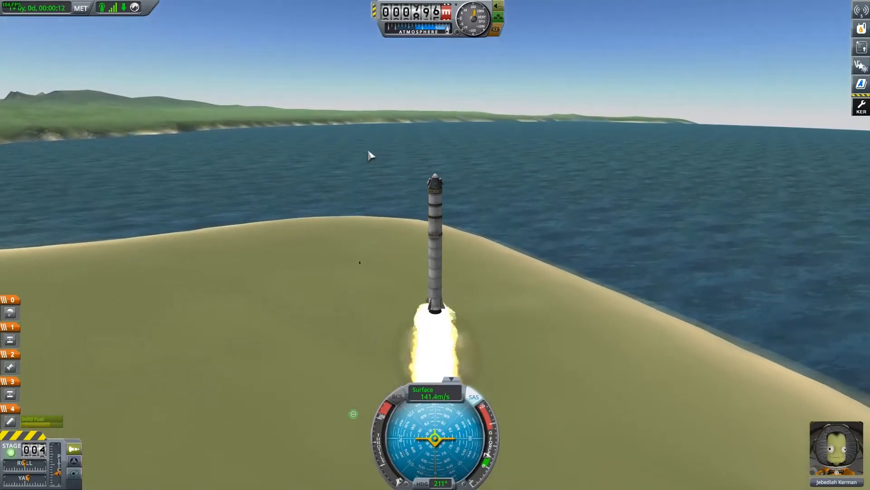
pyautogui.moveTo(370, 154)
pyautogui.mouseDown()
pyautogui.moveTo(594, 223)
pyautogui.moveTo(368, 141)
pyautogui.mouseUp()
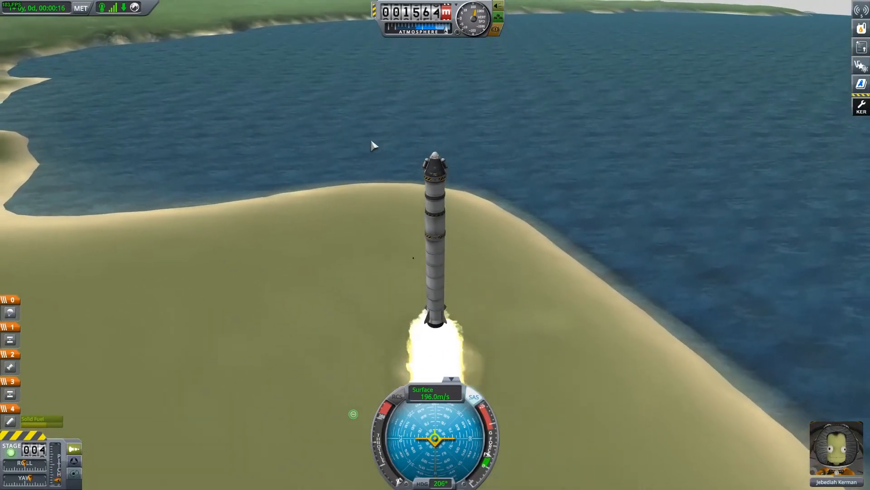
pyautogui.click(843, 12)
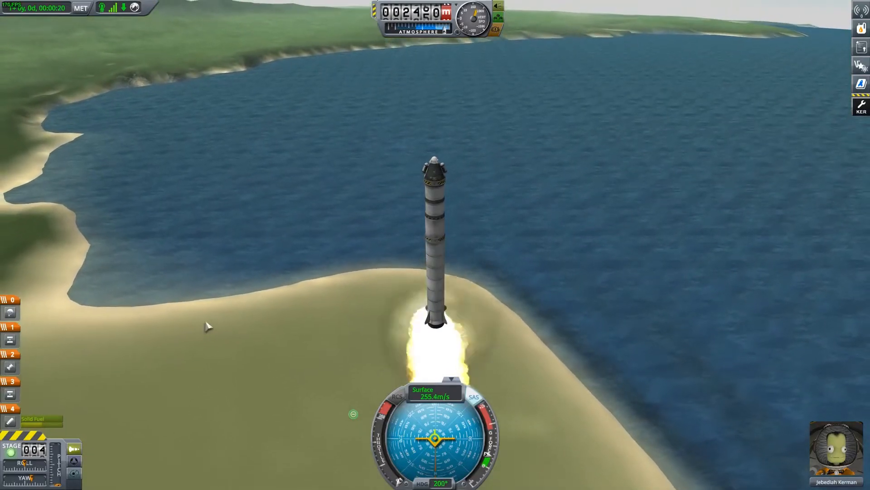
pyautogui.moveTo(208, 326); pyautogui.dragTo(240, 292)
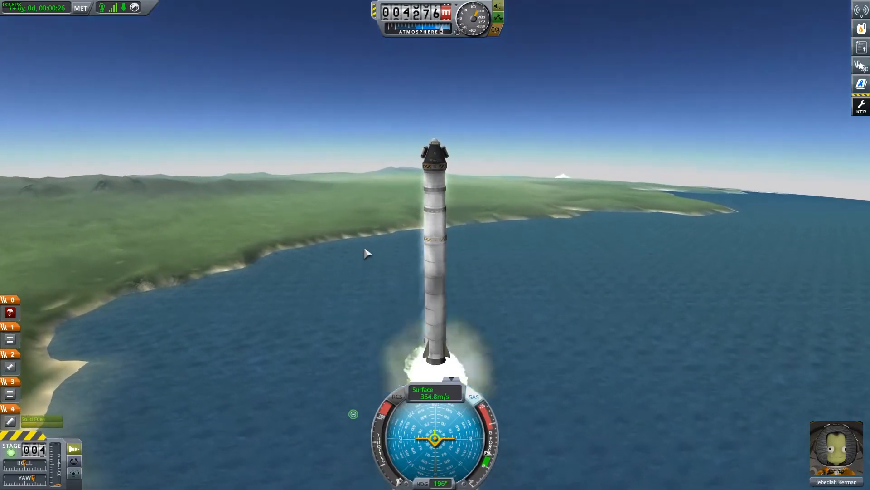
pyautogui.moveTo(366, 253); pyautogui.dragTo(303, 241)
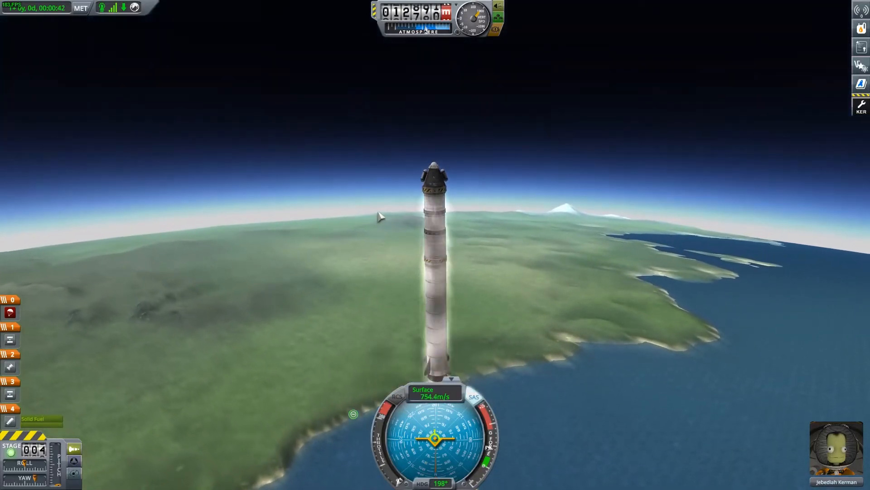
pyautogui.press('space')
pyautogui.press('space')
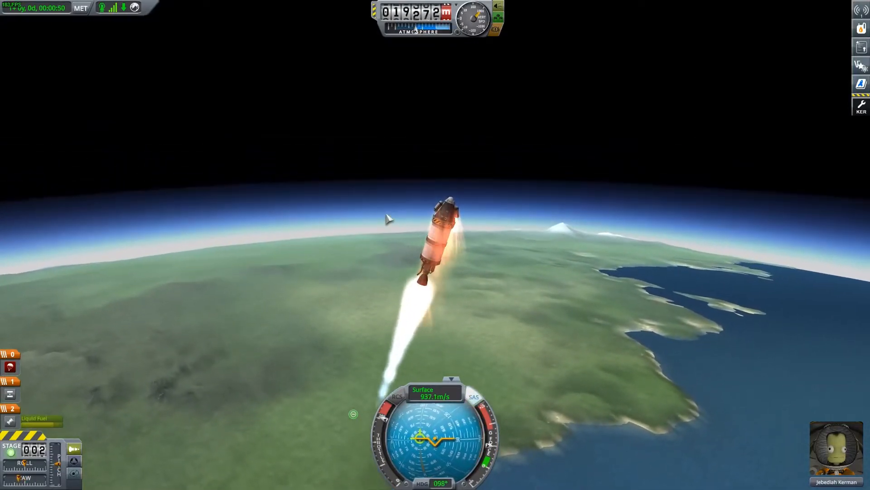
# Toggle SAS during the climb and inspect the trajectory's apoapsis in map view.
pyautogui.press('t')
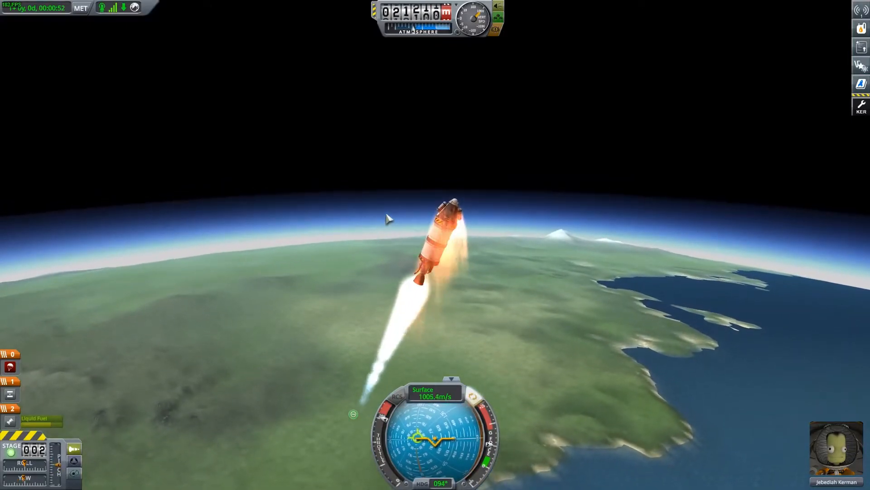
pyautogui.press('t')
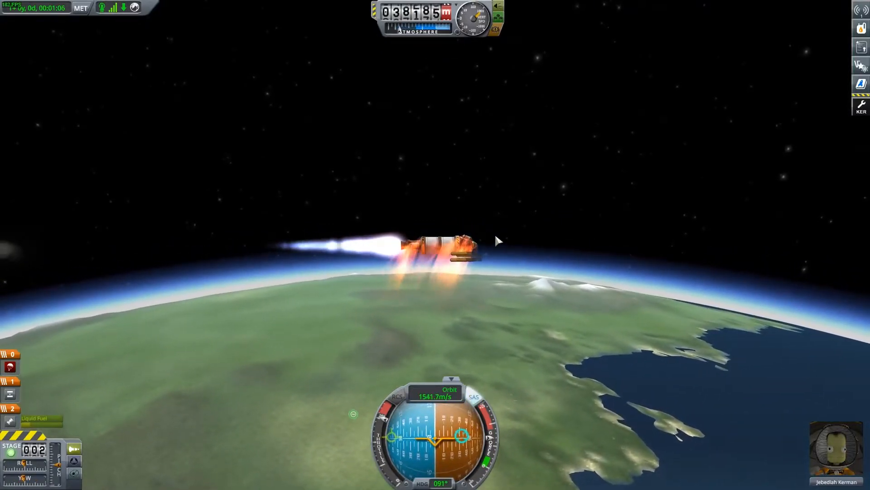
pyautogui.moveTo(448, 186); pyautogui.dragTo(301, 178)
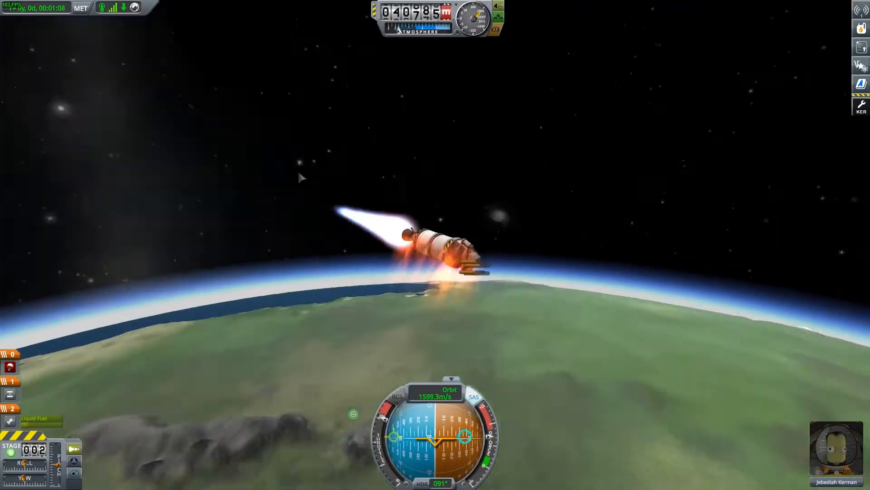
pyautogui.press('m')
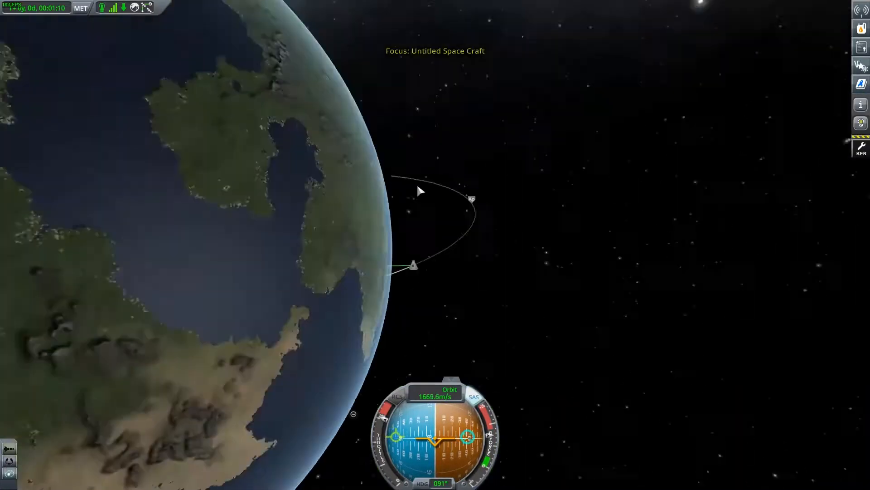
pyautogui.scroll(-3, 463, 178)
pyautogui.moveTo(288, 268); pyautogui.dragTo(354, 204)
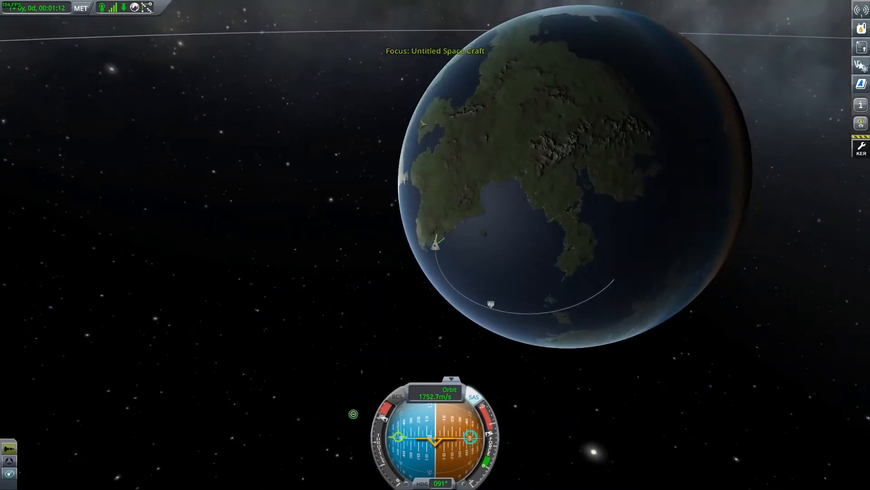
pyautogui.moveTo(528, 237); pyautogui.dragTo(510, 299)
pyautogui.press('m')
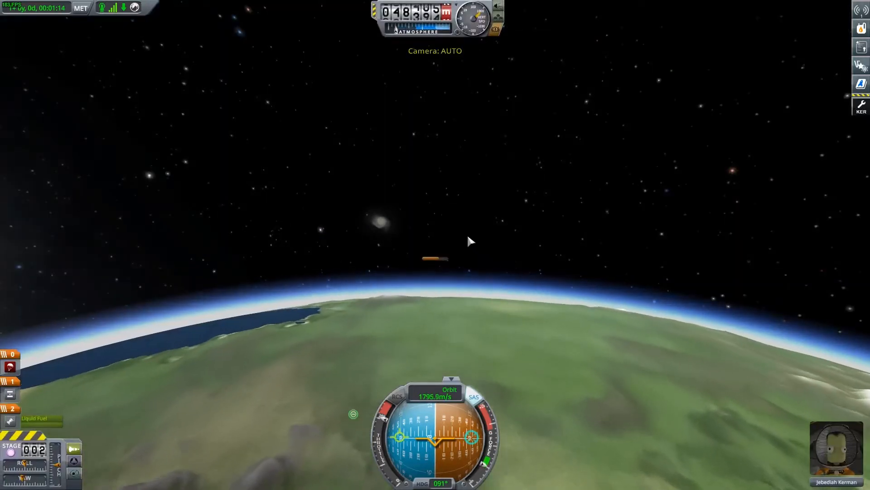
# With SAS on, jettison the empty fuel tank, steady the lone capsule and warp time while coasting.
pyautogui.moveTo(284, 166); pyautogui.dragTo(447, 165)
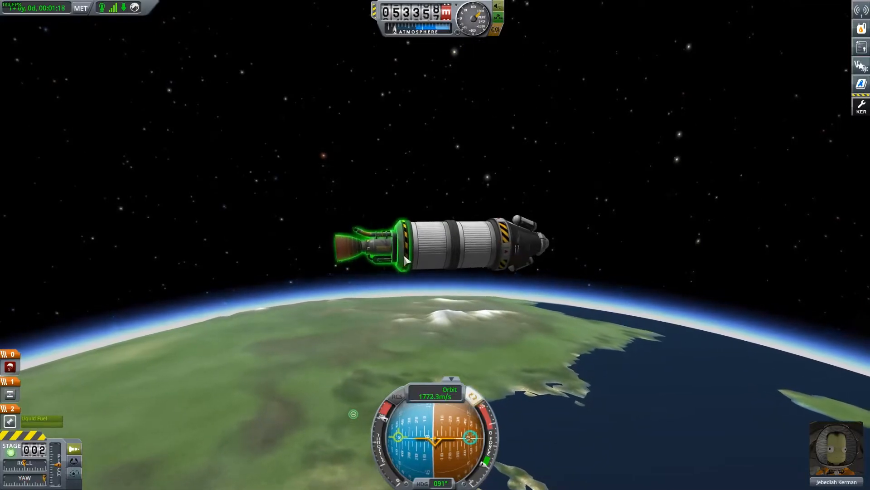
pyautogui.moveTo(497, 159)
pyautogui.mouseDown()
pyautogui.moveTo(552, 191)
pyautogui.moveTo(543, 241)
pyautogui.mouseUp()
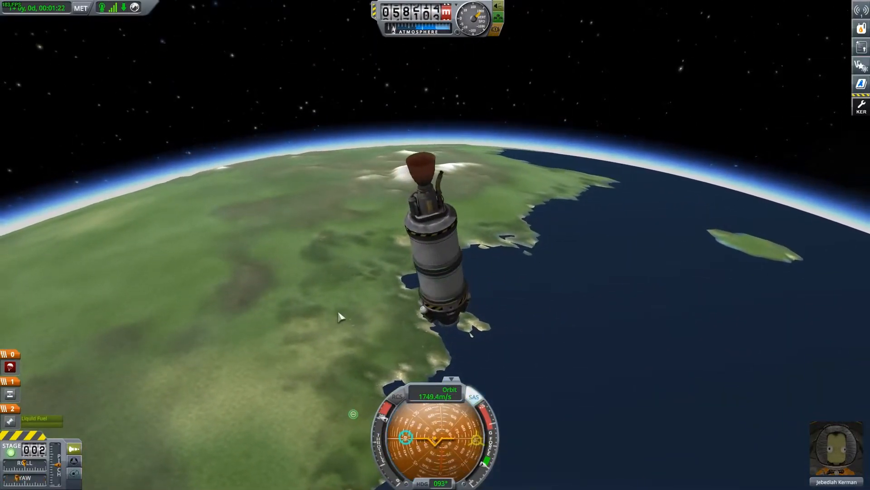
pyautogui.press('t')
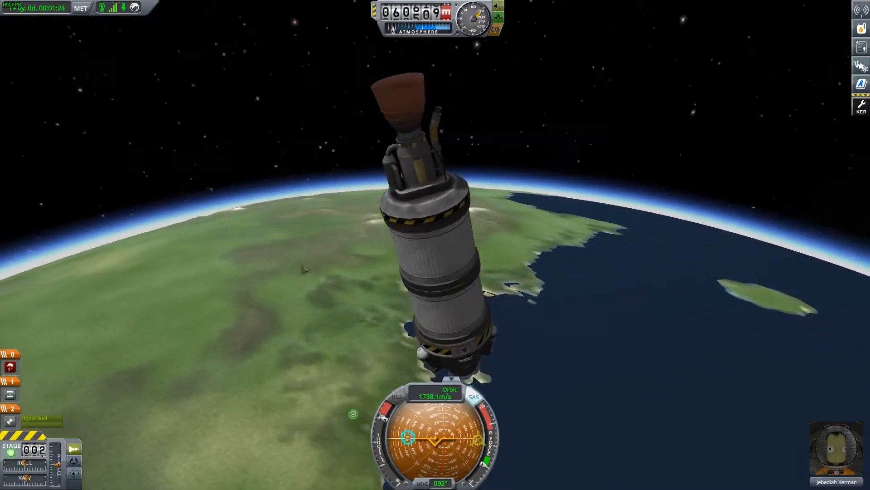
pyautogui.press('space')
pyautogui.press('s')
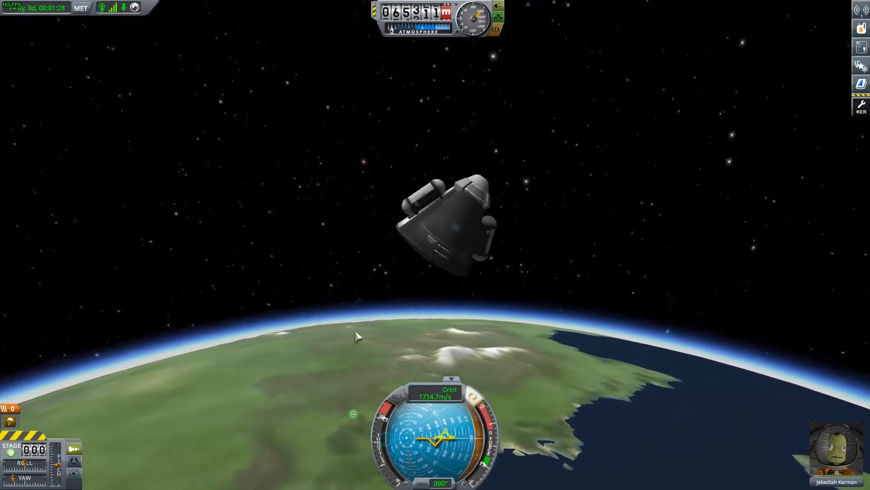
pyautogui.press('t')
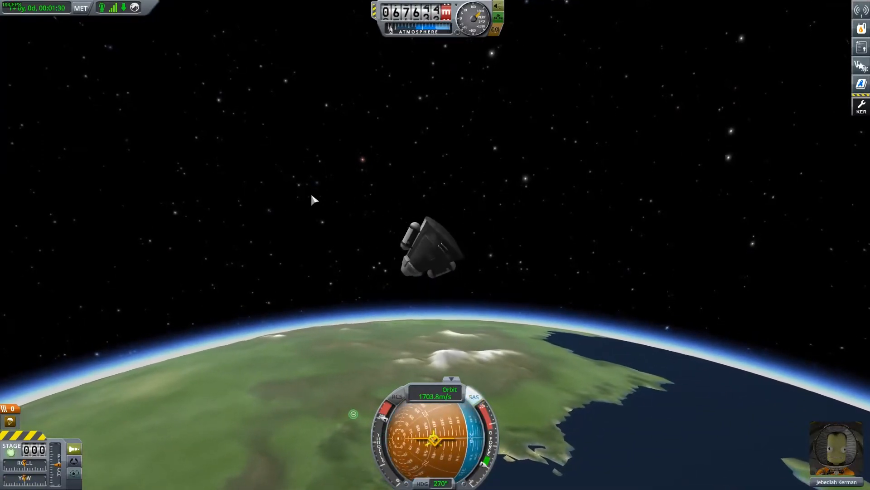
pyautogui.press('.')
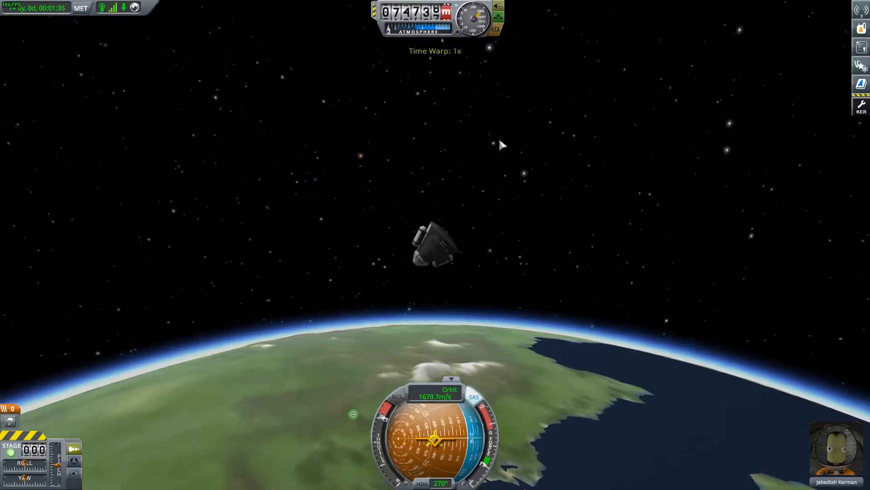
pyautogui.scroll(5, 498, 137)
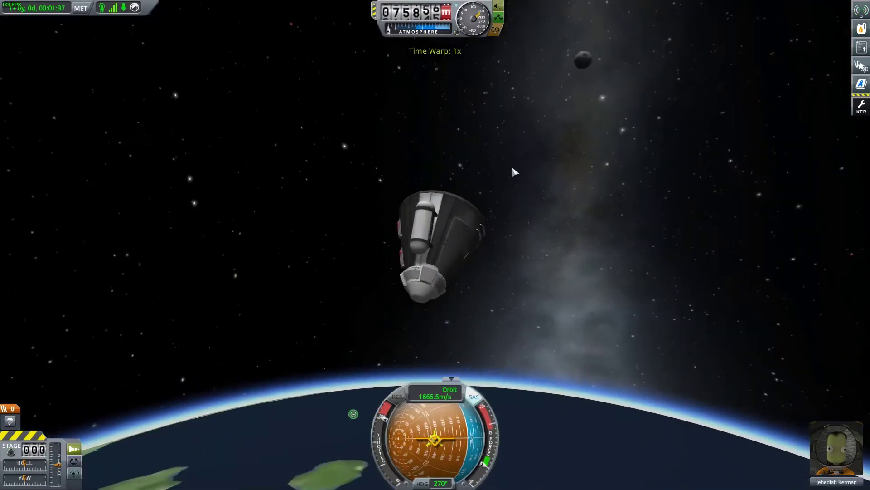
# Observe the Mystery Goo in space near Kerbin and keep its results.
pyautogui.rightClick(455, 240)
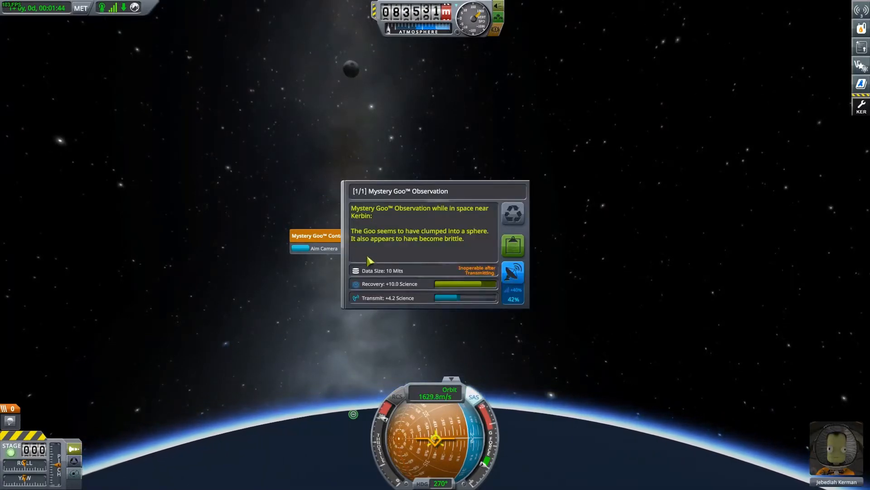
pyautogui.click(515, 249)
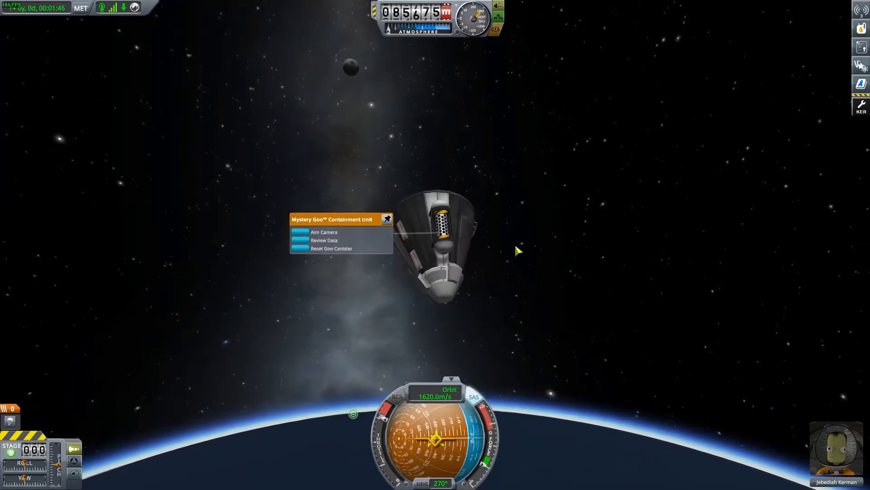
pyautogui.moveTo(233, 268); pyautogui.dragTo(471, 259)
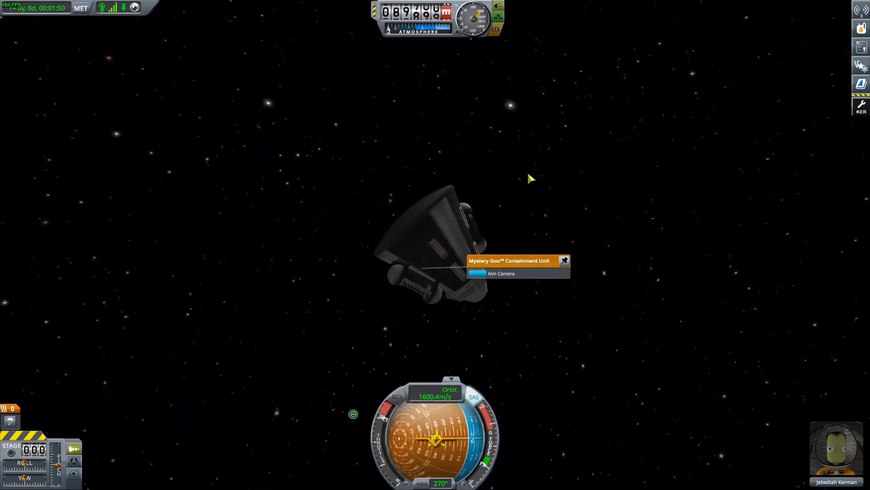
pyautogui.click(515, 251)
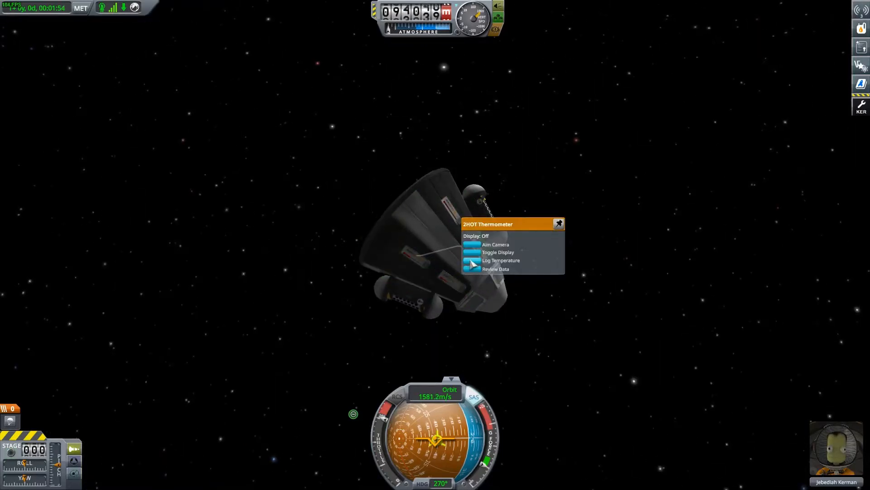
# Log a temperature scan from the thermometer and keep the data.
pyautogui.rightClick(458, 288)
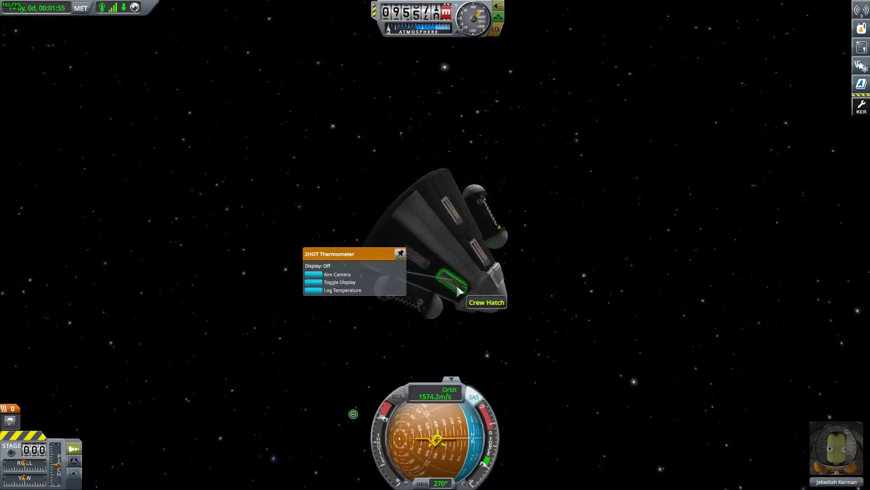
pyautogui.click(313, 291)
pyautogui.click(512, 247)
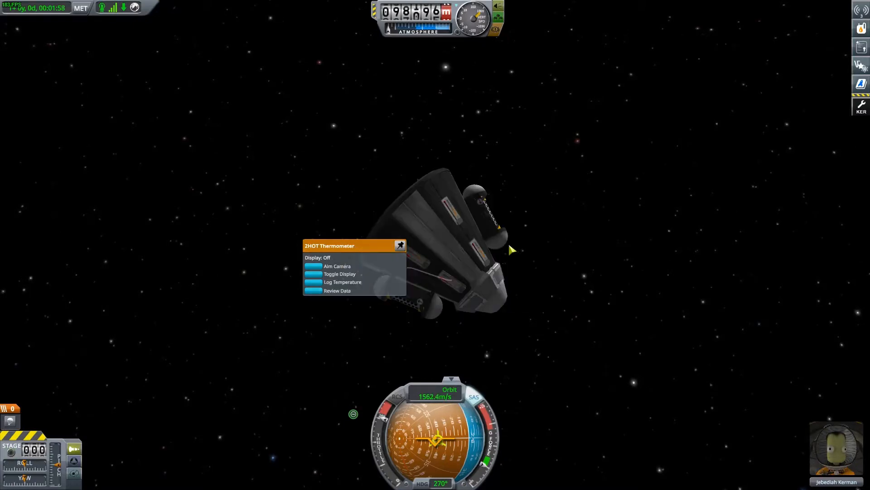
pyautogui.click(338, 268)
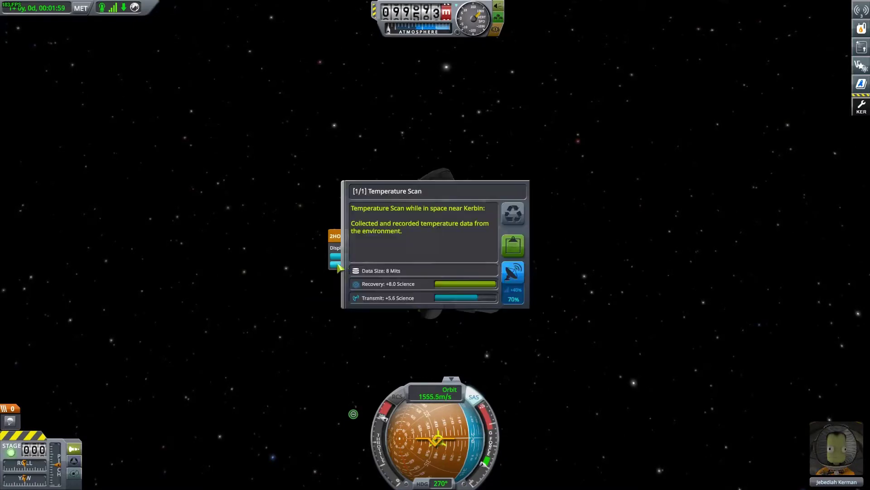
pyautogui.click(513, 249)
pyautogui.moveTo(567, 213); pyautogui.dragTo(544, 270)
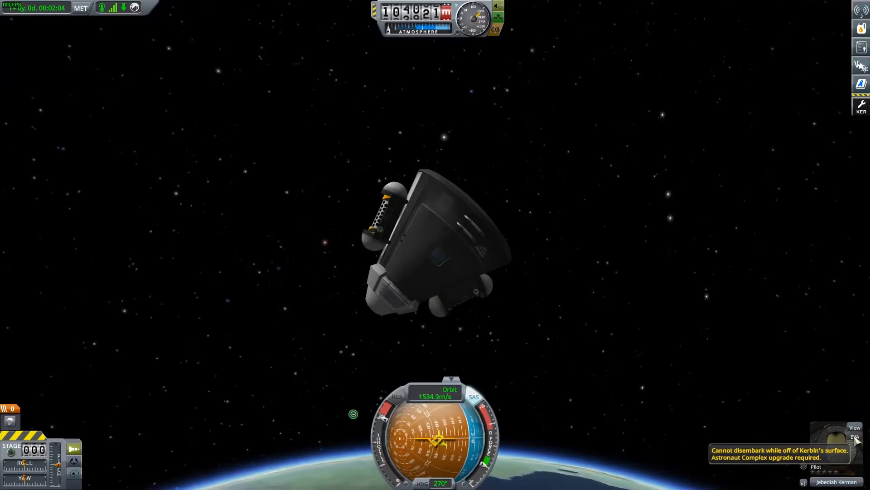
# Make a crew report from the Mk1 command pod and keep it.
pyautogui.rightClick(426, 254)
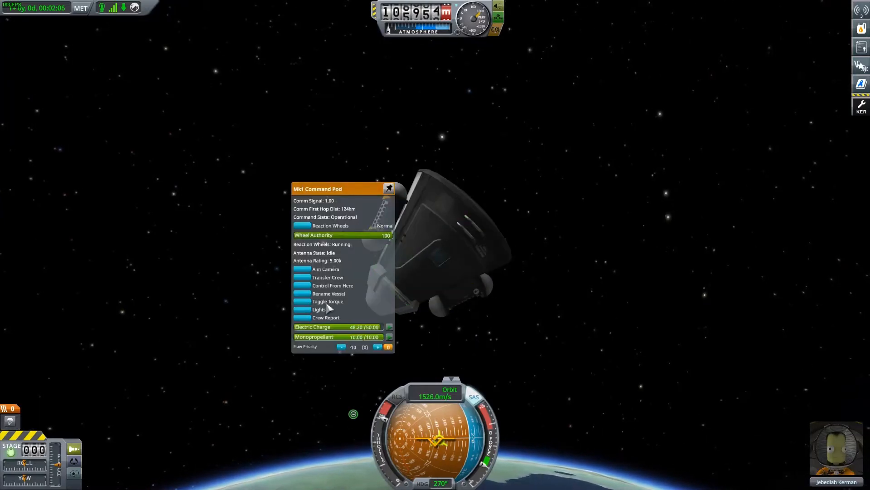
pyautogui.click(302, 318)
pyautogui.click(513, 246)
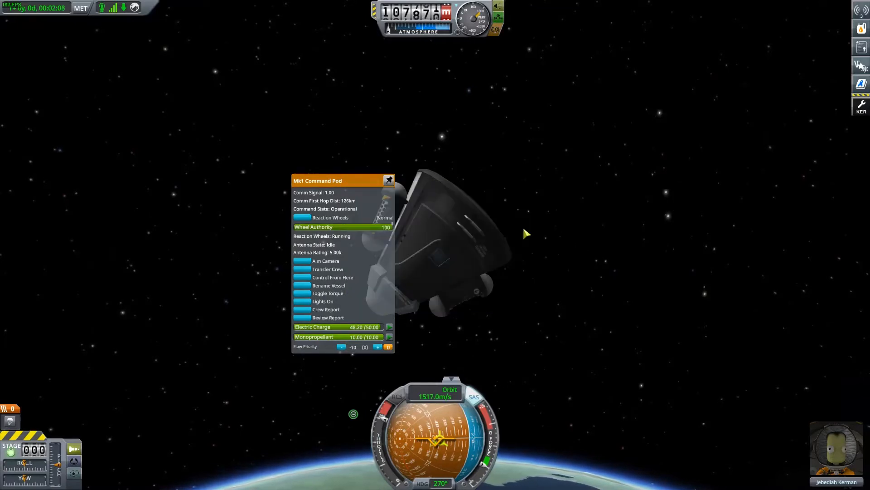
# Warp time through the coast and check the resources overview before reentry.
pyautogui.press('.')
pyautogui.press('.')
pyautogui.press('.')
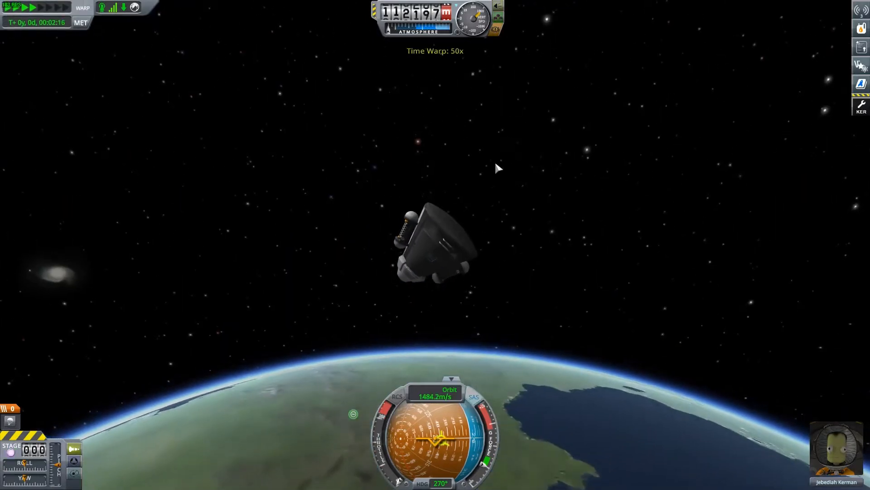
pyautogui.press('.')
pyautogui.press('.')
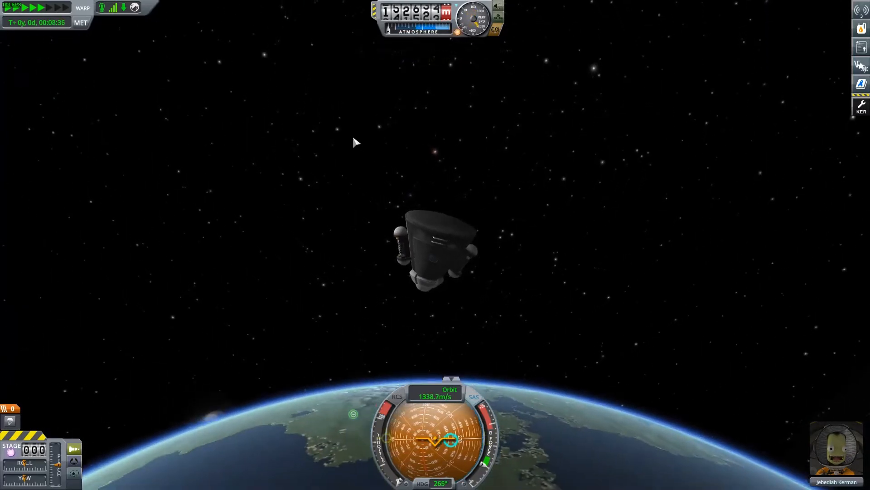
pyautogui.press(',')
pyautogui.press(',')
pyautogui.press(',')
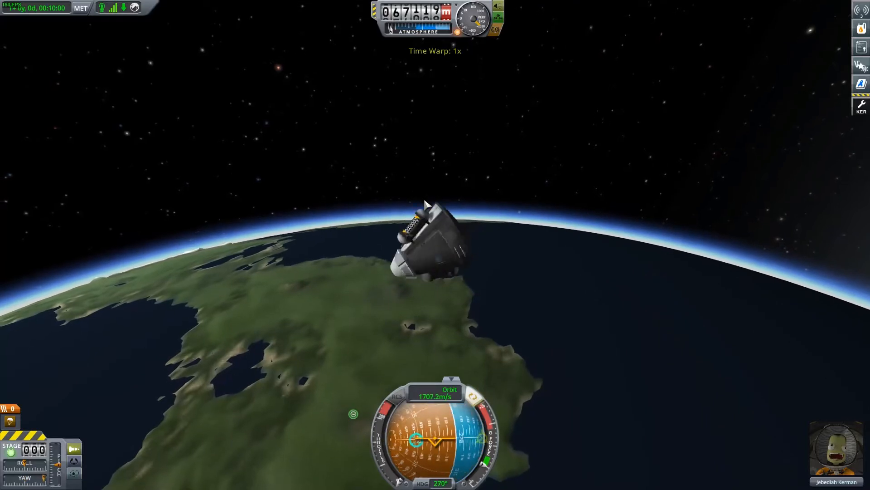
pyautogui.click(861, 28)
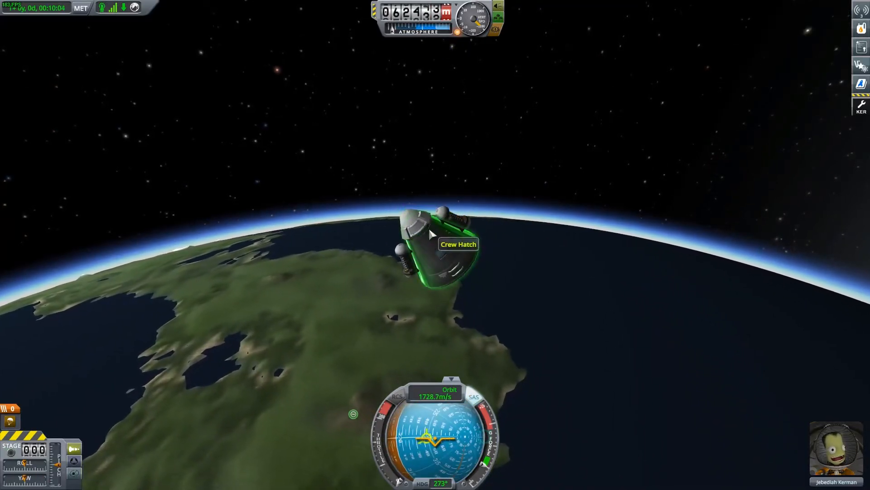
pyautogui.press('.')
pyautogui.press('.')
pyautogui.press('.')
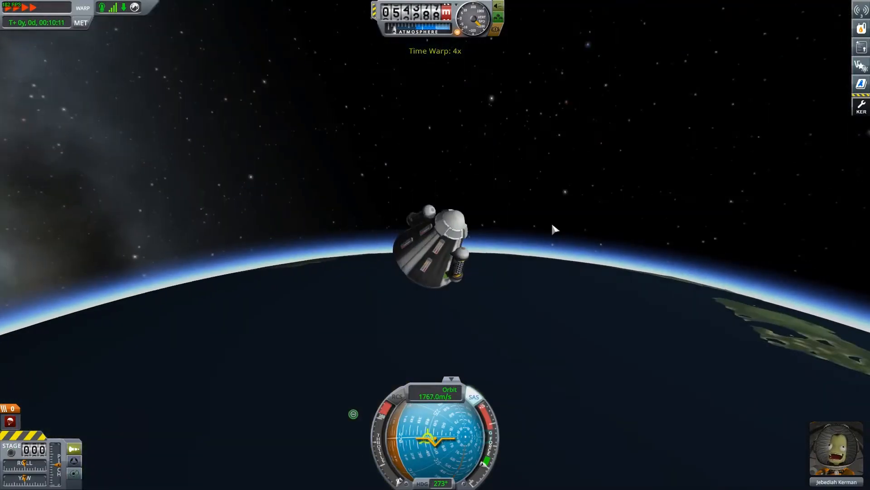
# Log an upper-atmosphere temperature scan, overwriting the earlier reading, and return to 1x time.
pyautogui.rightClick(420, 277)
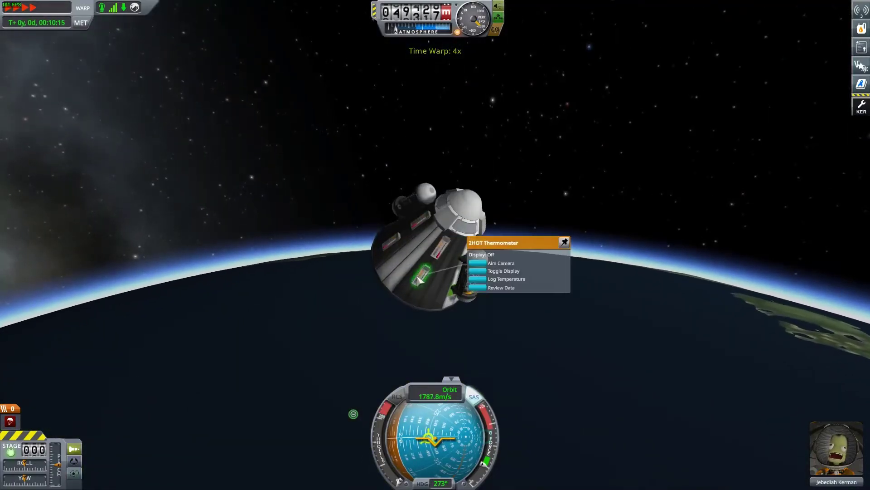
pyautogui.click(480, 280)
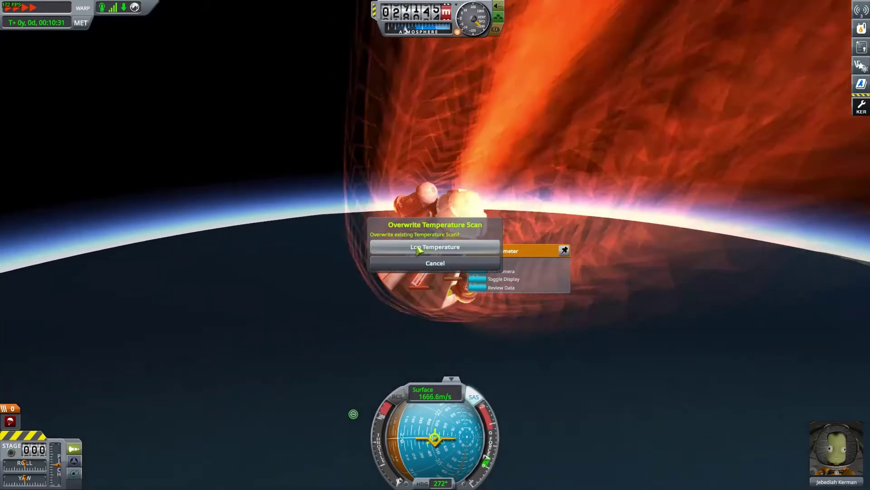
pyautogui.click(406, 247)
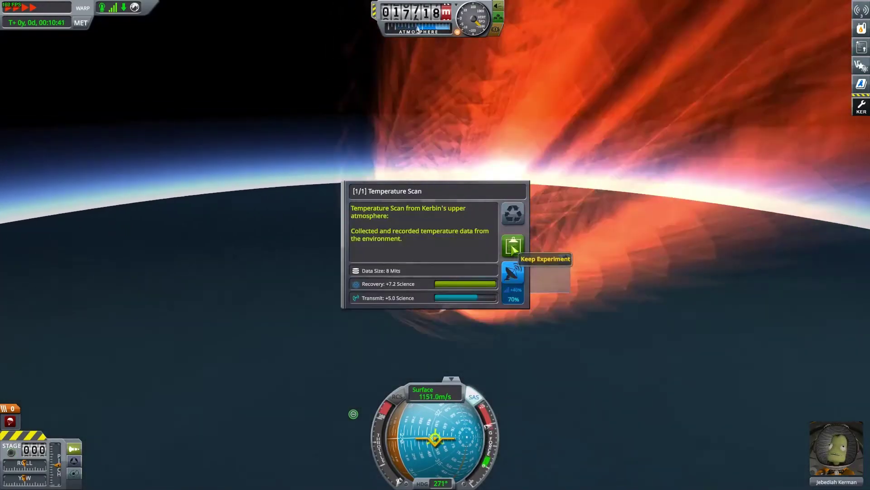
pyautogui.click(513, 246)
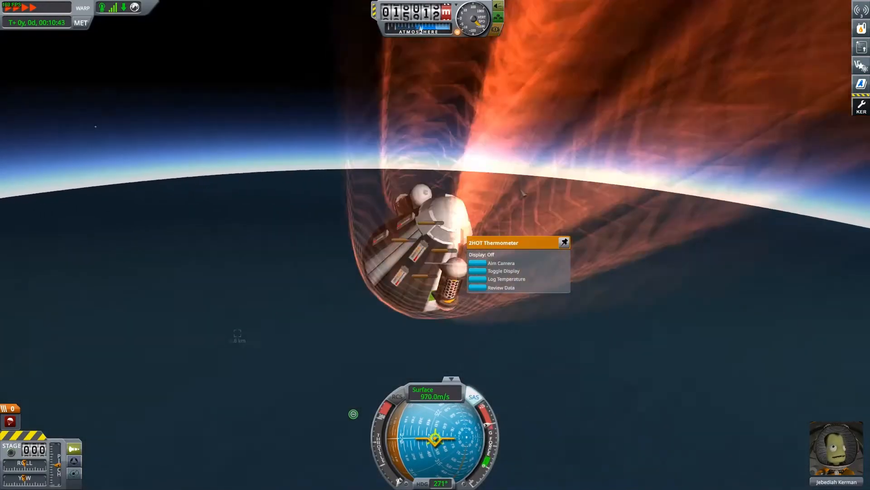
pyautogui.press('/')
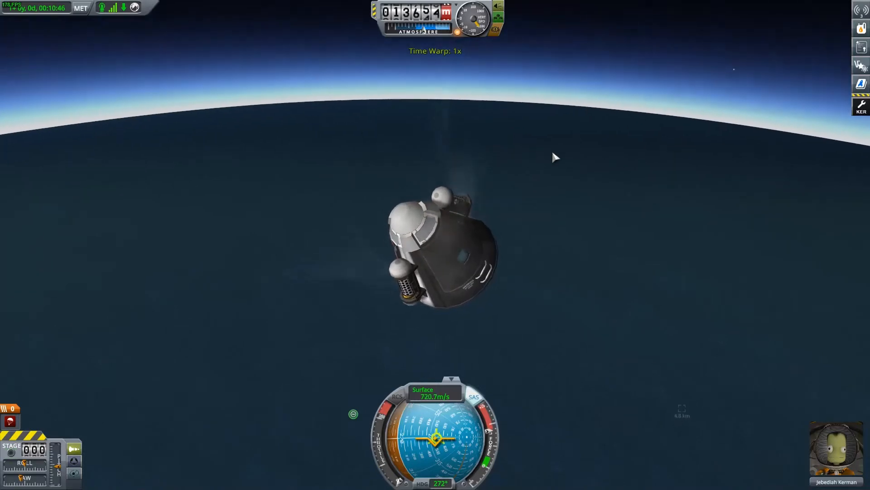
# Warp through the descent, then deploy the capsule's parachute at normal speed.
pyautogui.press('.')
pyautogui.press('.')
pyautogui.press('.')
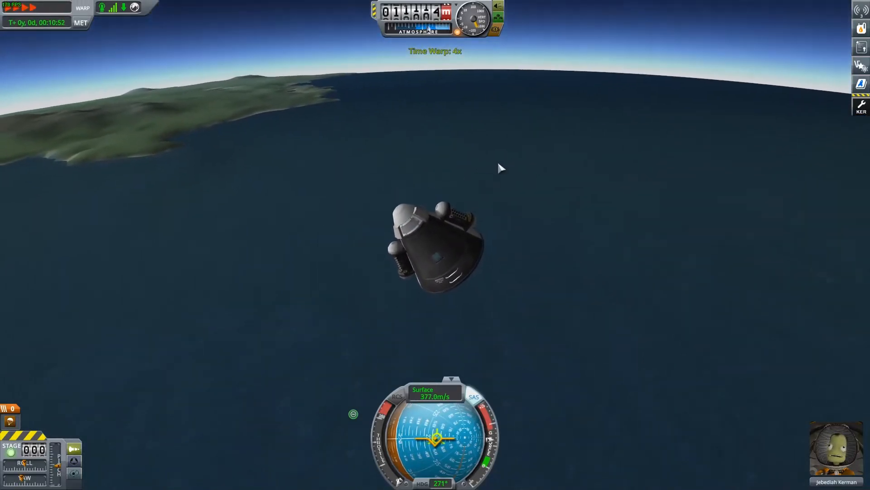
pyautogui.moveTo(501, 162); pyautogui.dragTo(596, 134)
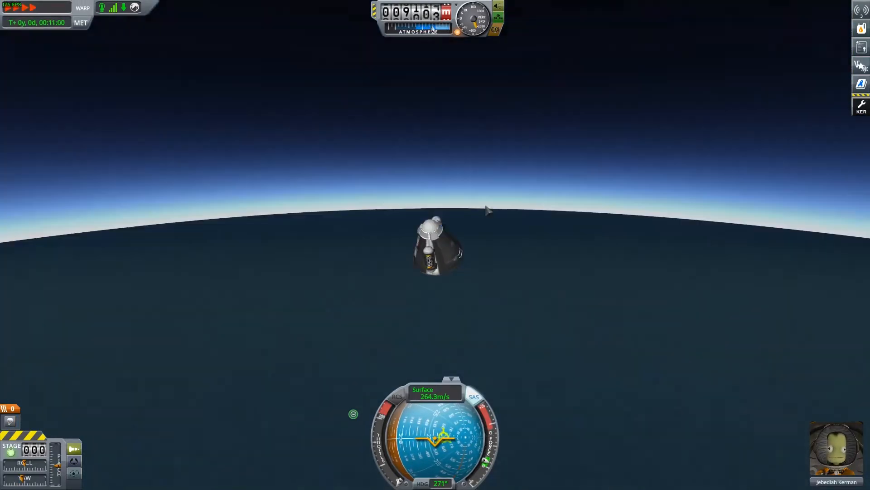
pyautogui.moveTo(486, 209)
pyautogui.mouseDown()
pyautogui.moveTo(550, 168)
pyautogui.moveTo(467, 194)
pyautogui.mouseUp()
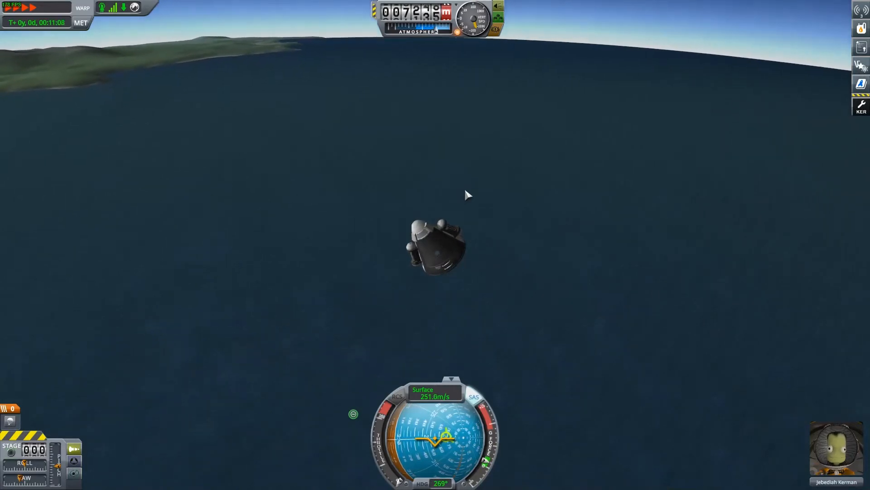
pyautogui.press('/')
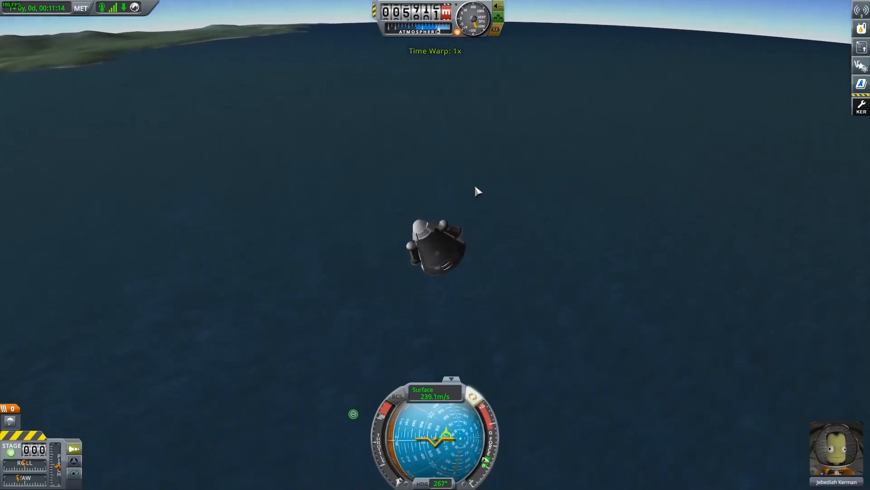
pyautogui.press('space')
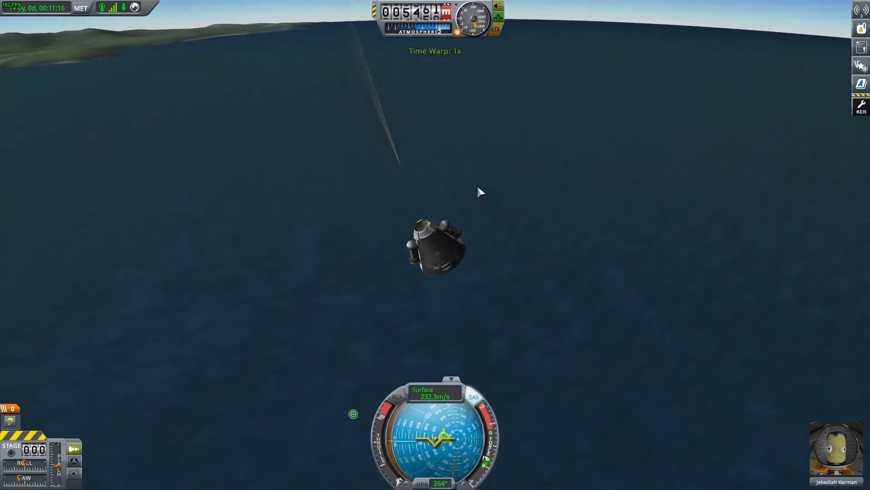
# Ride the parachute down under time warp until the capsule splashes into the ocean.
pyautogui.press('.')
pyautogui.press('.')
pyautogui.press('.')
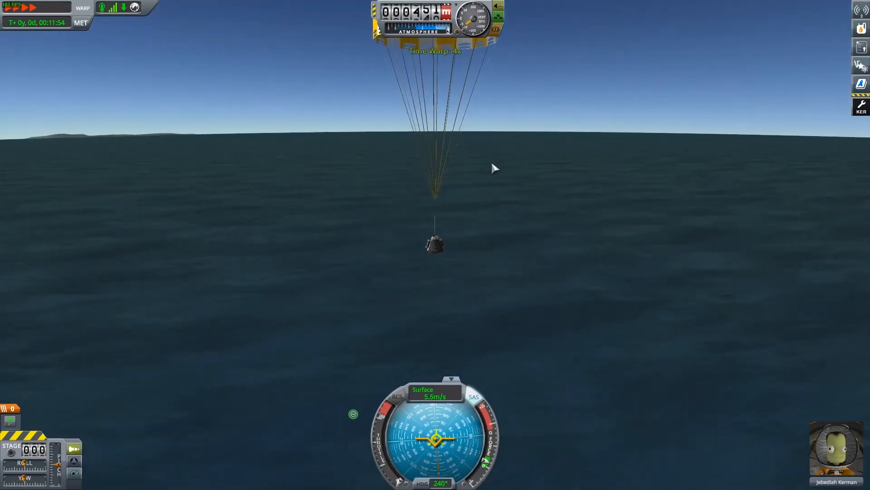
pyautogui.press('.')
pyautogui.moveTo(494, 168)
pyautogui.mouseDown()
pyautogui.moveTo(528, 238)
pyautogui.moveTo(583, 279)
pyautogui.mouseUp()
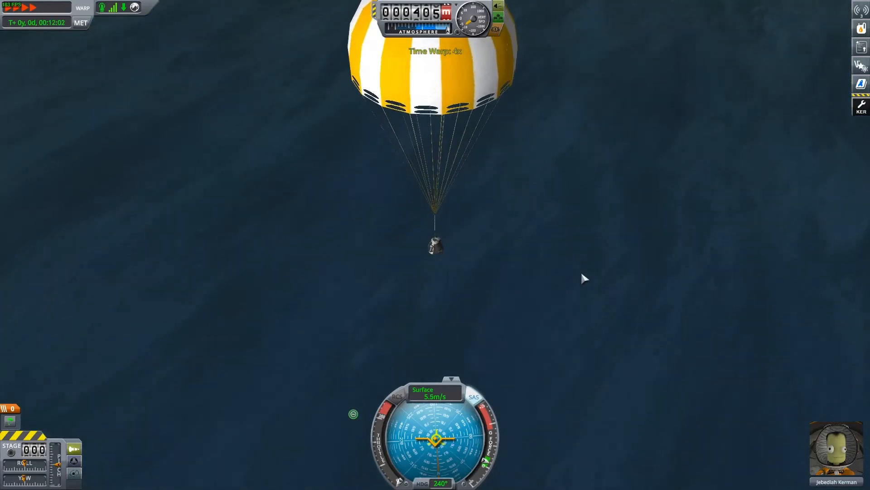
pyautogui.moveTo(517, 269); pyautogui.dragTo(455, 175)
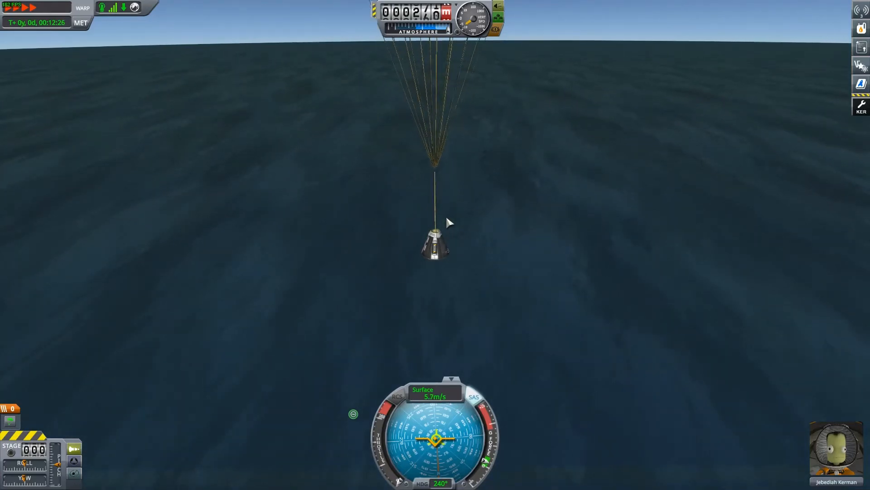
pyautogui.moveTo(494, 171); pyautogui.dragTo(310, 186)
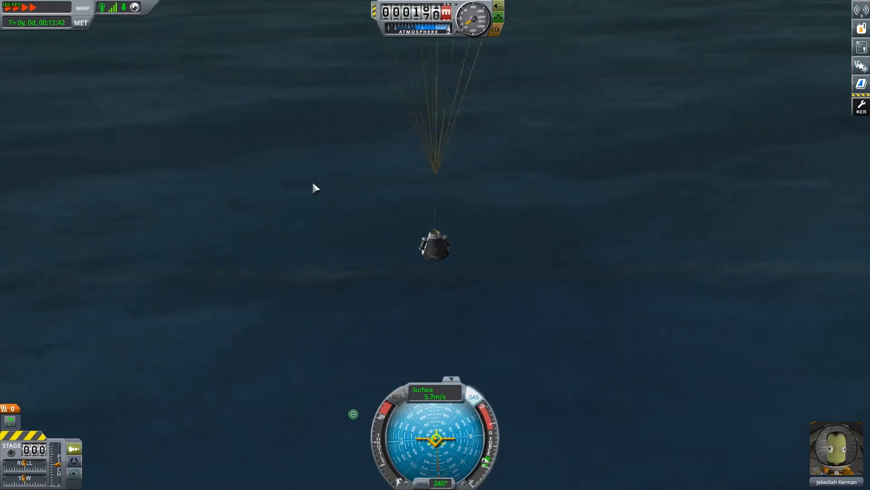
pyautogui.moveTo(314, 186); pyautogui.dragTo(310, 152)
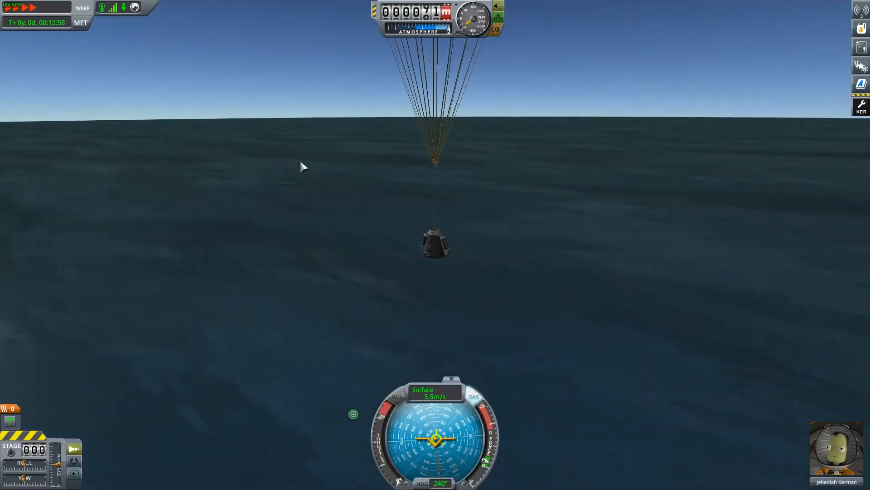
pyautogui.scroll(3, 302, 167)
pyautogui.moveTo(303, 166)
pyautogui.mouseDown()
pyautogui.moveTo(379, 145)
pyautogui.moveTo(360, 169)
pyautogui.mouseUp()
pyautogui.scroll(-3, 370, 146)
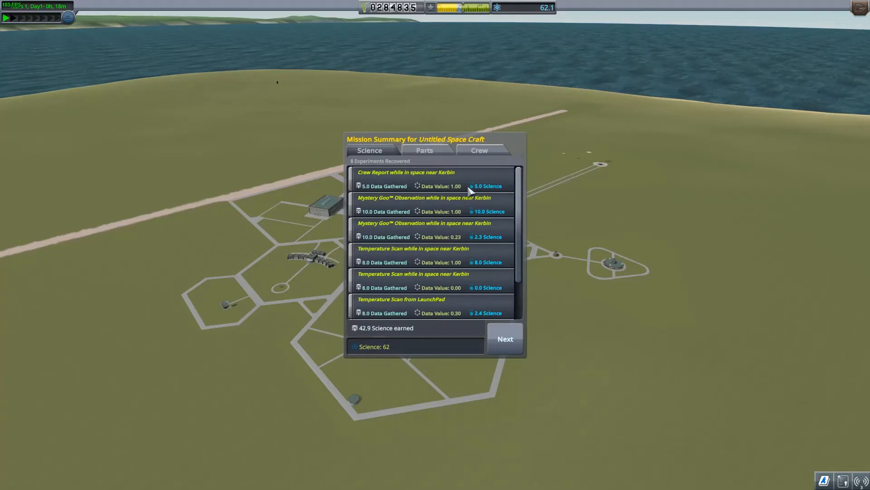
# Review the crew and science results in the Mission Summary and close it.
pyautogui.click(477, 153)
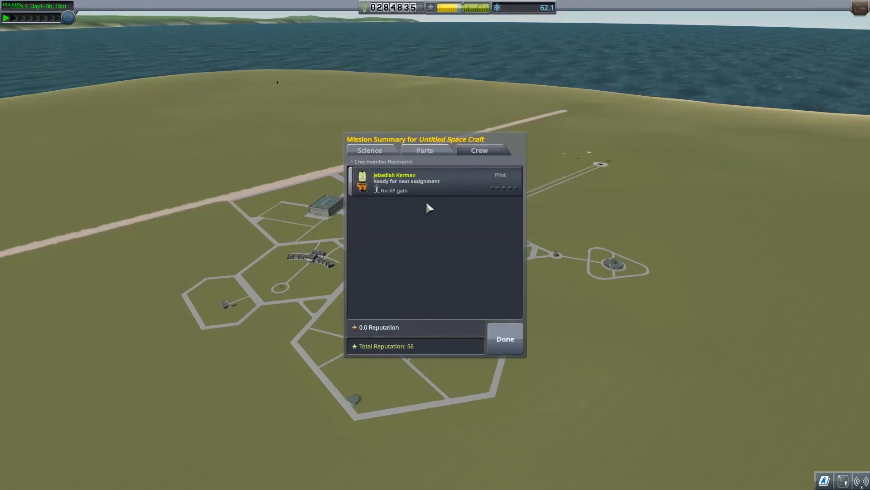
pyautogui.click(367, 151)
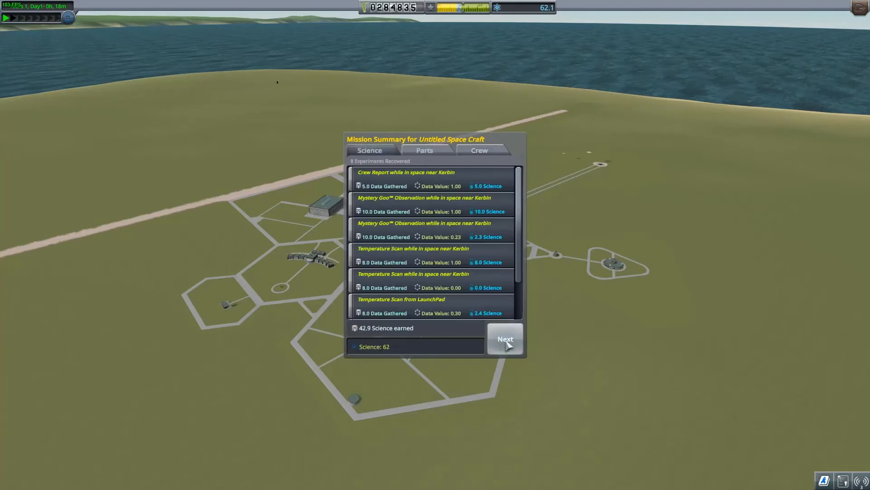
pyautogui.click(508, 340)
pyautogui.click(514, 345)
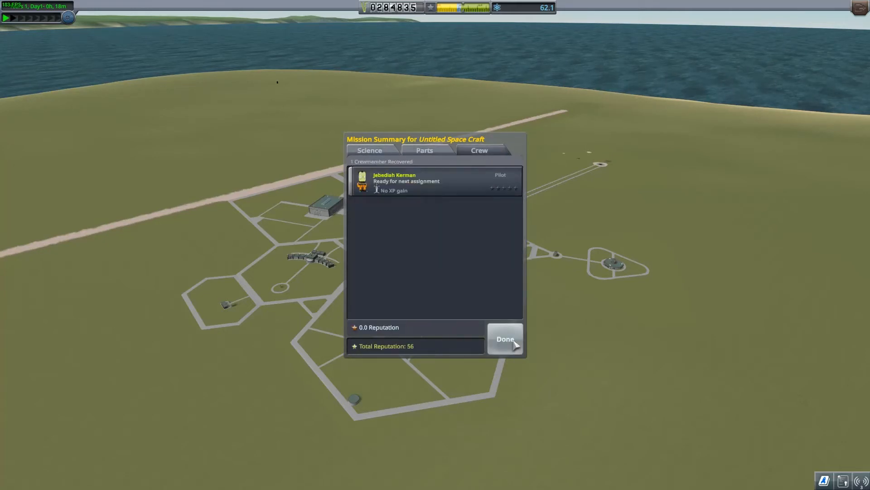
# Dismiss the milestone messages and enter the R&D building's tech tree.
pyautogui.click(861, 446)
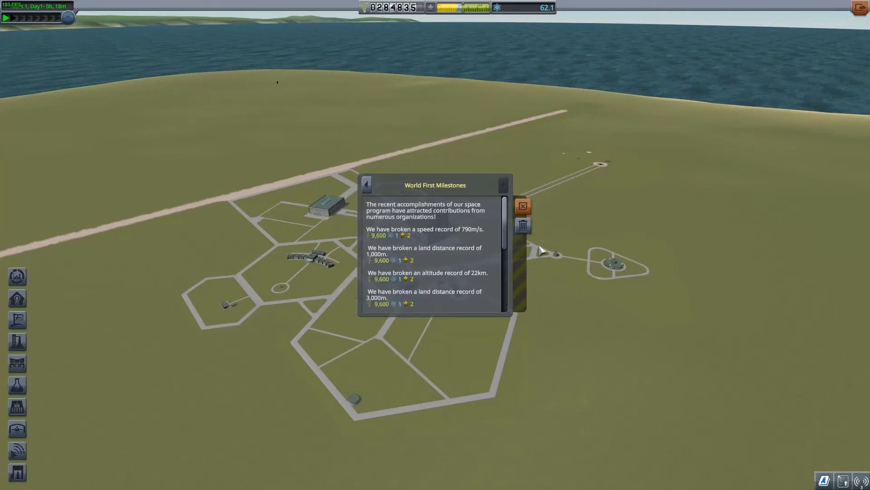
pyautogui.click(524, 226)
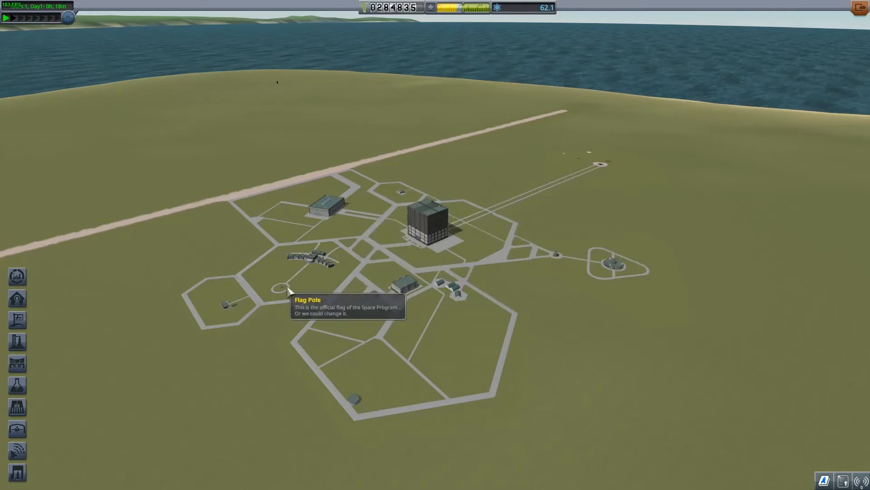
pyautogui.click(407, 294)
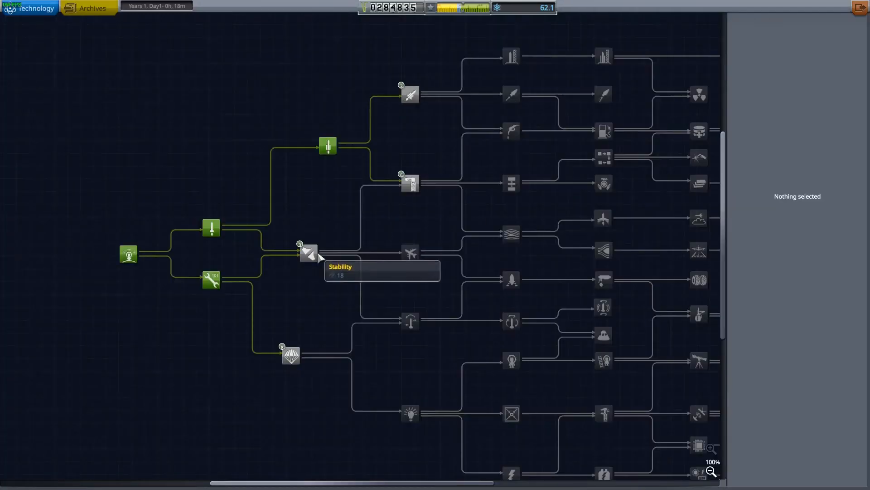
# Research the Stability and Survivability nodes, spending science from 62.1 to 29.1.
pyautogui.click(310, 255)
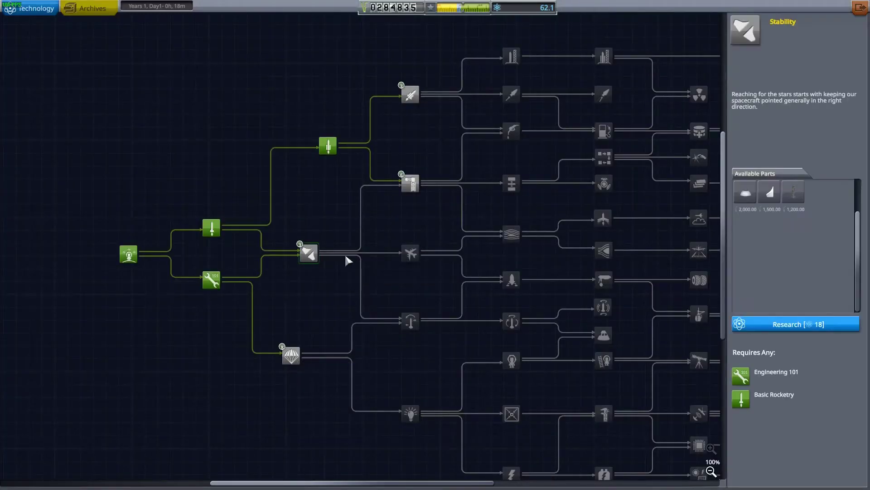
pyautogui.click(804, 326)
pyautogui.click(291, 355)
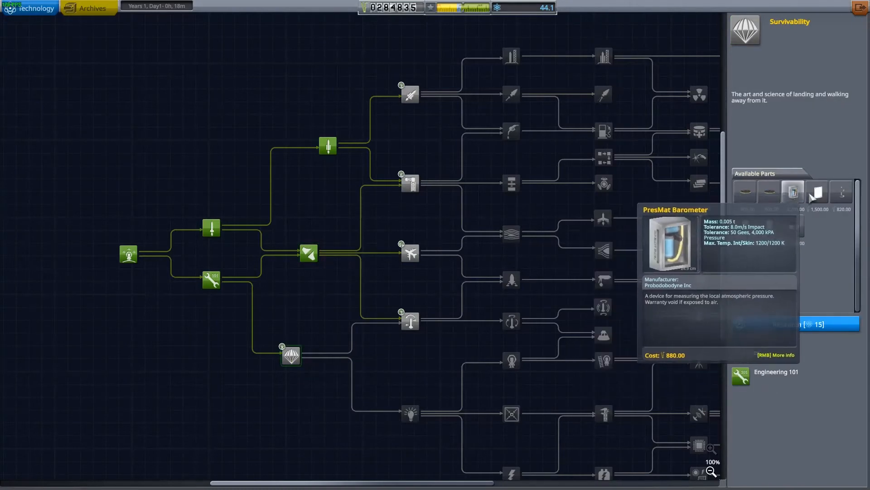
pyautogui.click(794, 329)
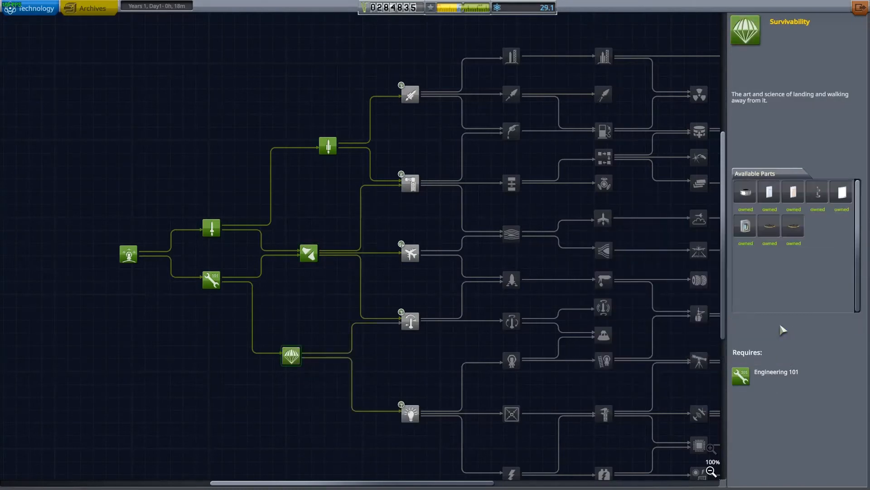
# Inspect the Advanced Rocketry, General Construction, Aviation and Flight Control nodes.
pyautogui.click(408, 99)
pyautogui.click(411, 185)
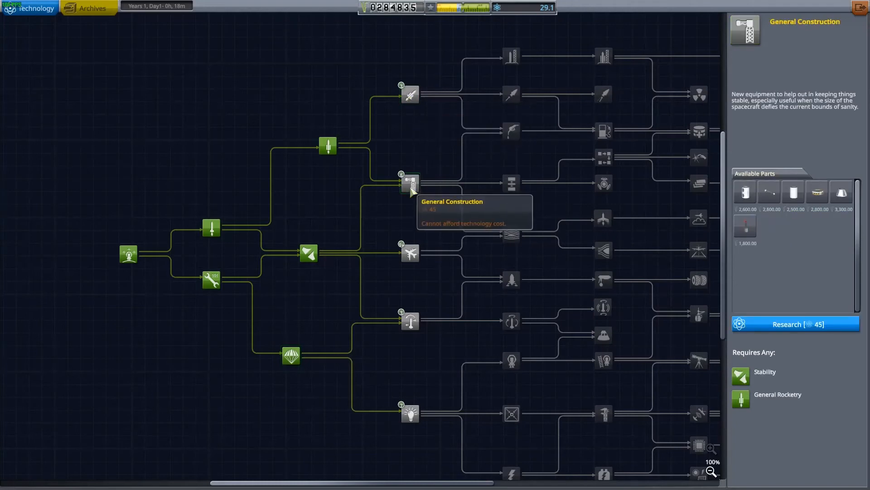
pyautogui.click(411, 253)
pyautogui.click(412, 323)
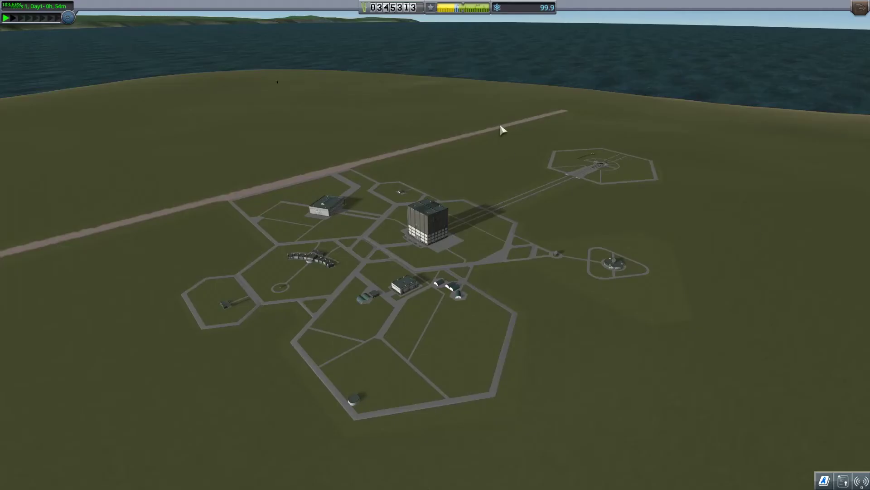
pyautogui.click(504, 129)
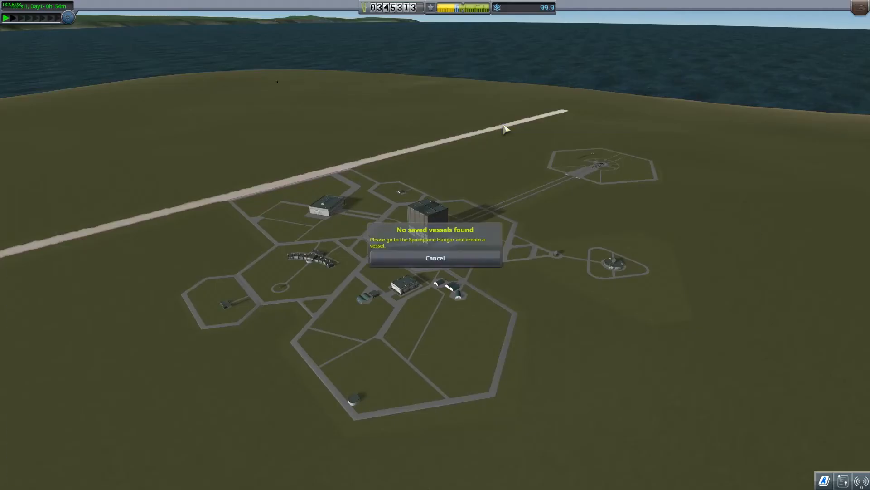
pyautogui.click(436, 258)
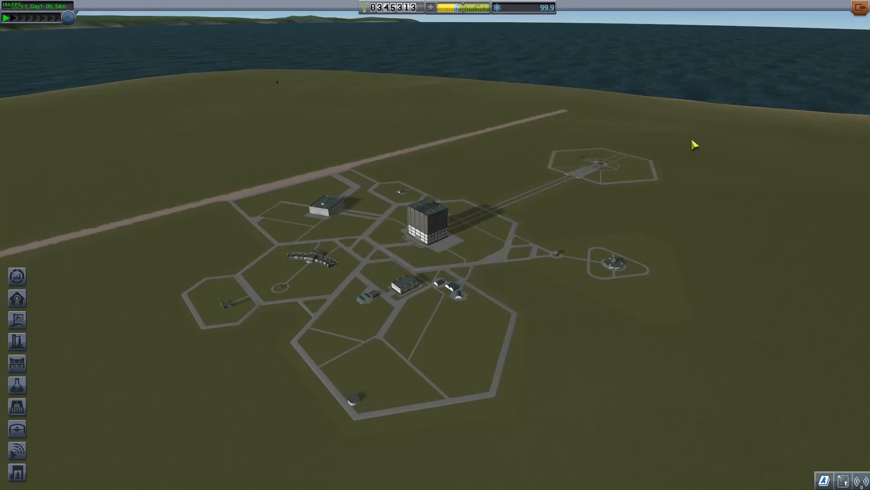